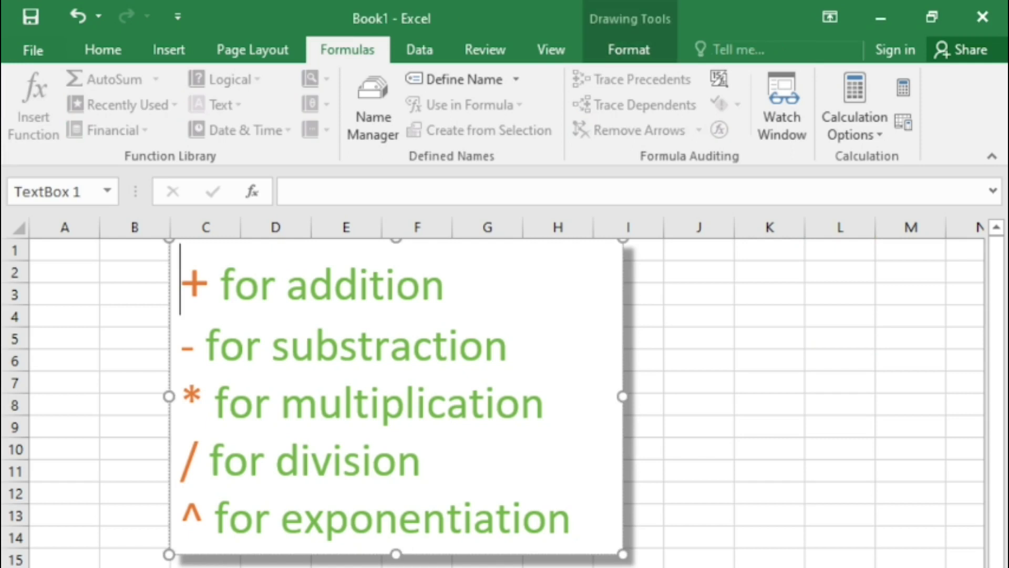
# Step: Highlight each operator line in the text box in turn, from addition to exponentiation, and leave the text box
pyautogui.click(769, 316)
pyautogui.moveTo(182, 287); pyautogui.dragTo(451, 286)
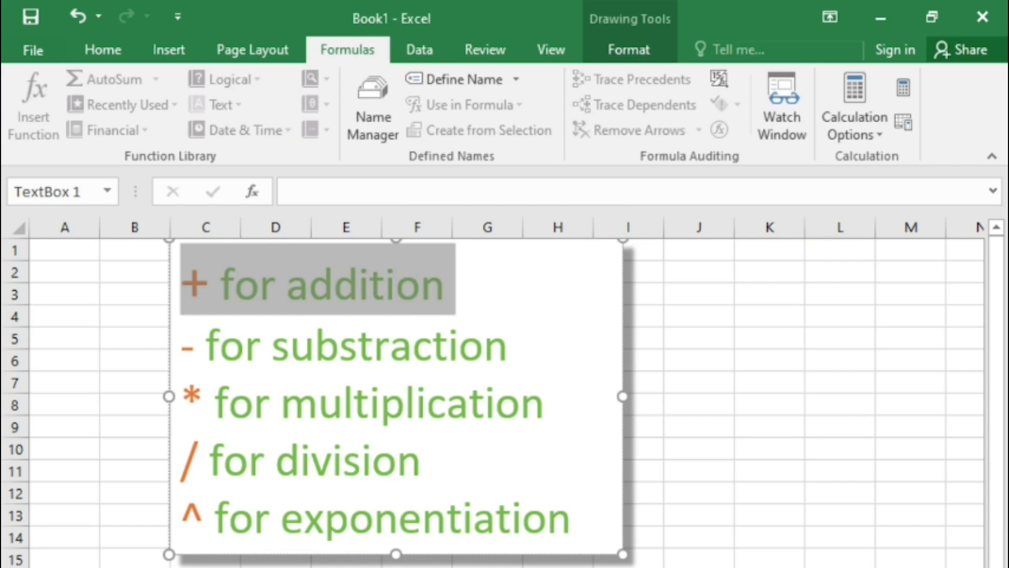
pyautogui.click(181, 345)
pyautogui.moveTo(181, 346); pyautogui.dragTo(515, 346)
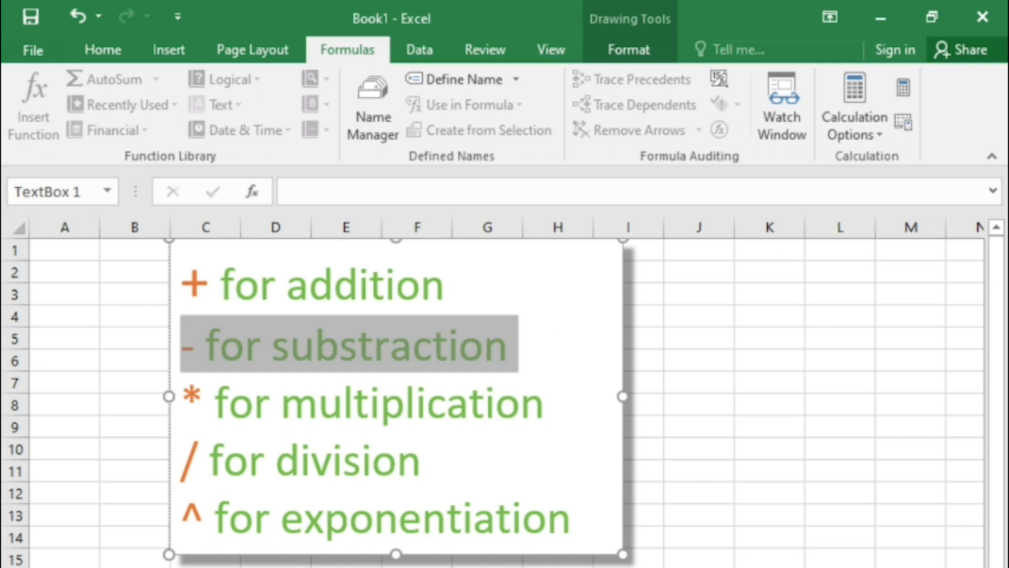
pyautogui.moveTo(181, 403); pyautogui.dragTo(551, 404)
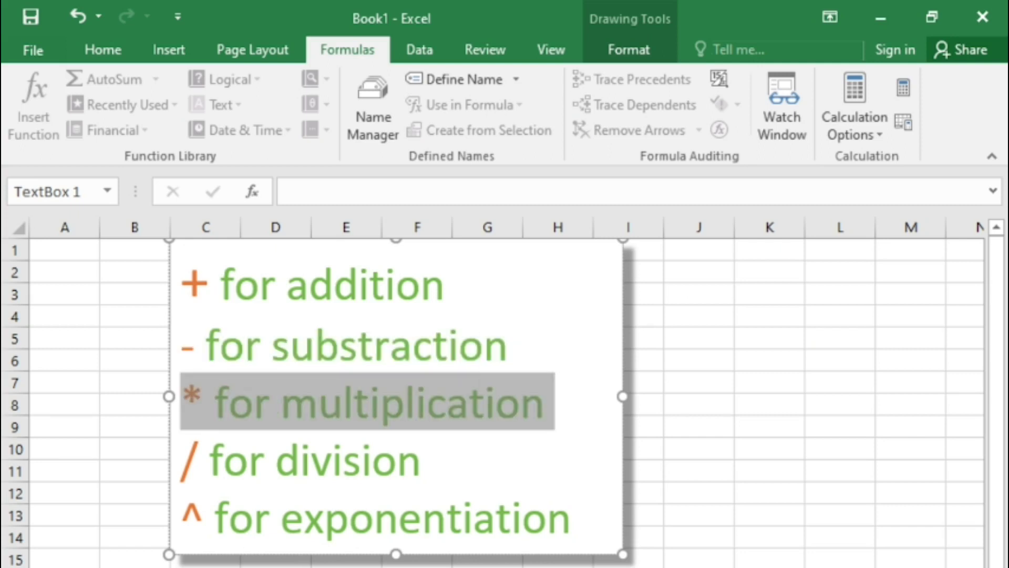
pyautogui.moveTo(181, 461); pyautogui.dragTo(431, 461)
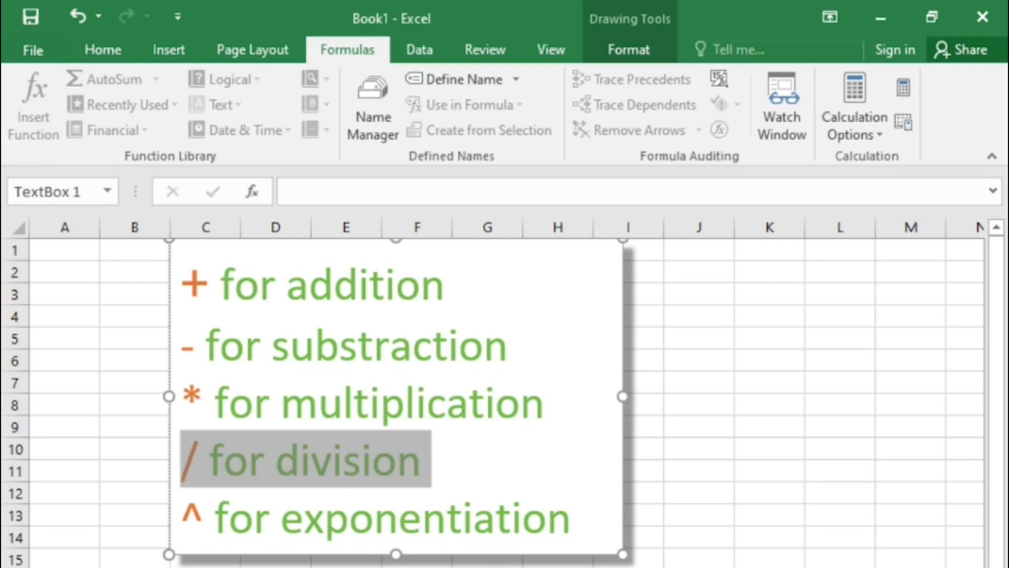
pyautogui.moveTo(181, 518); pyautogui.dragTo(581, 518)
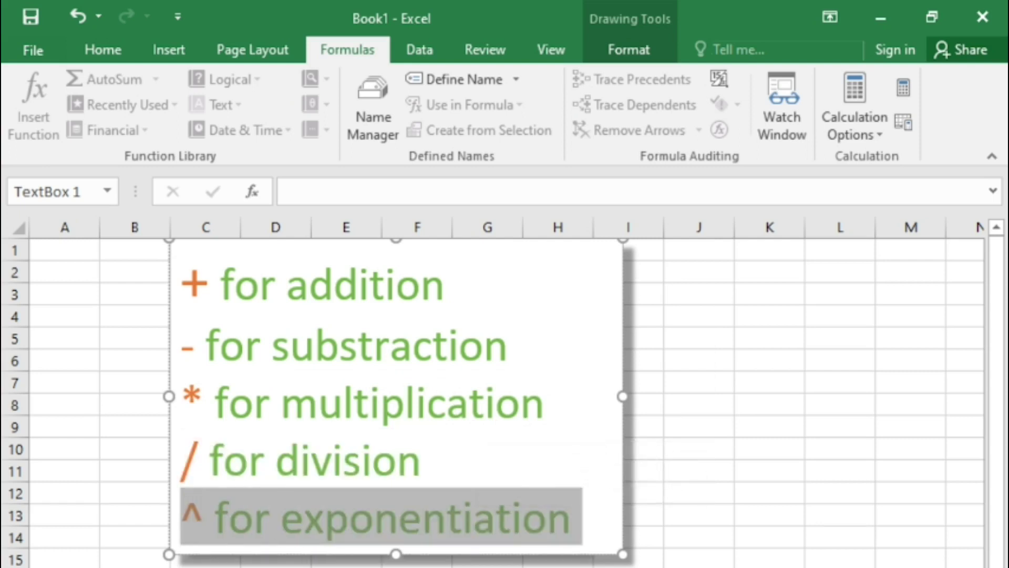
pyautogui.click(769, 338)
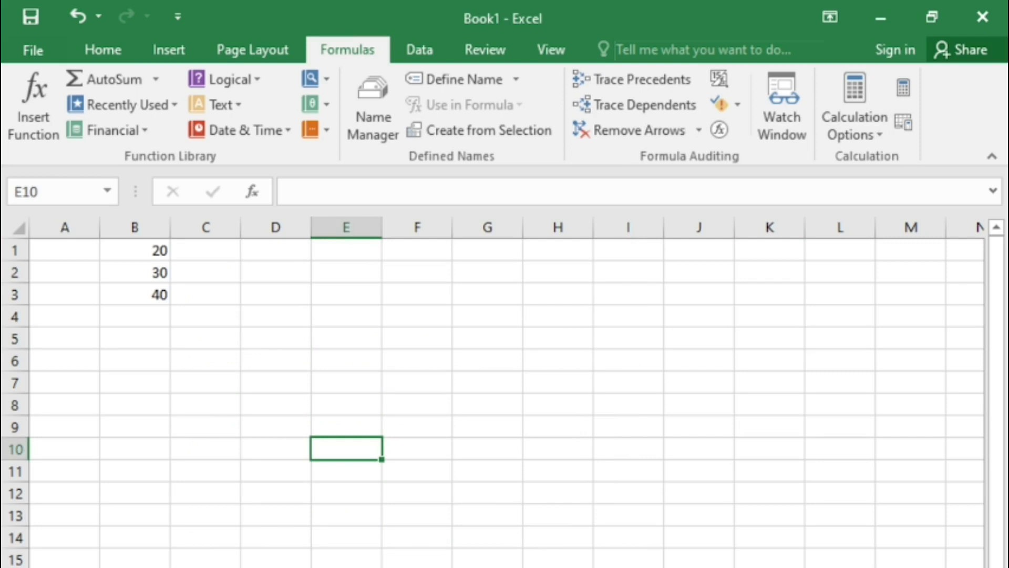
# Step: Check the content of cell B2 and go to the empty cell B4 by its cell reference
pyautogui.click(135, 272)
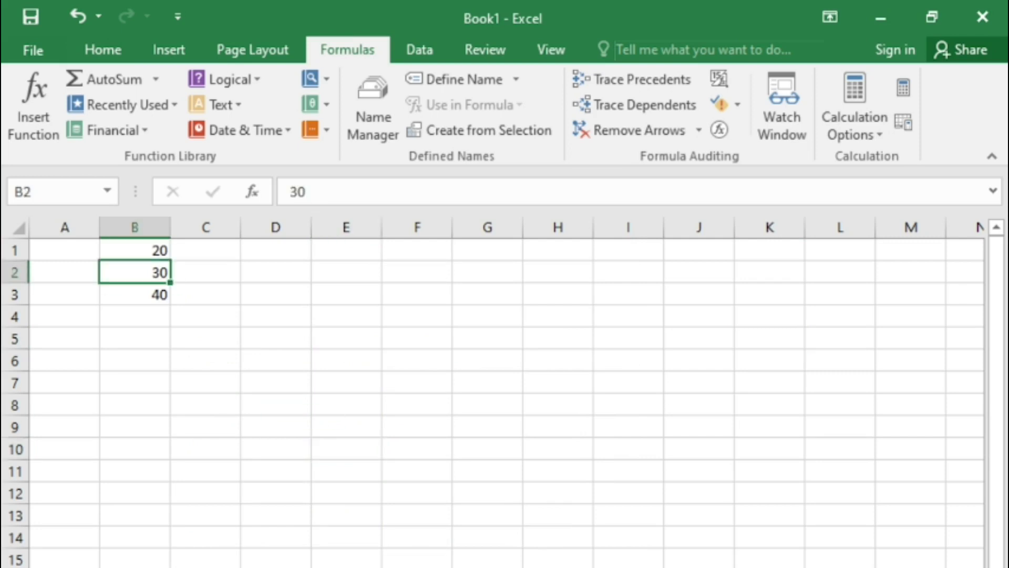
pyautogui.click(52, 191)
pyautogui.write('B4')
pyautogui.press('Return')
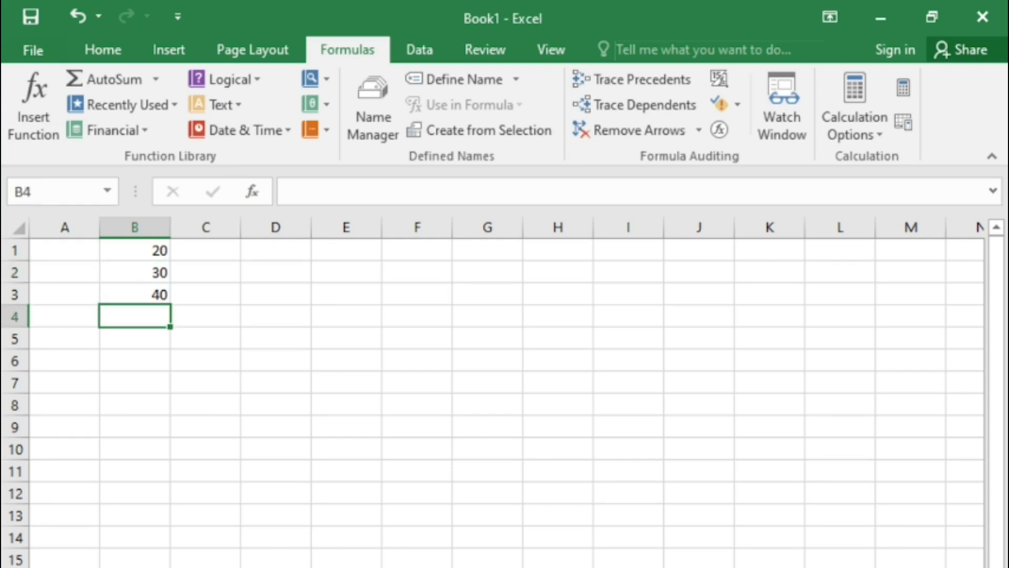
pyautogui.click(206, 294)
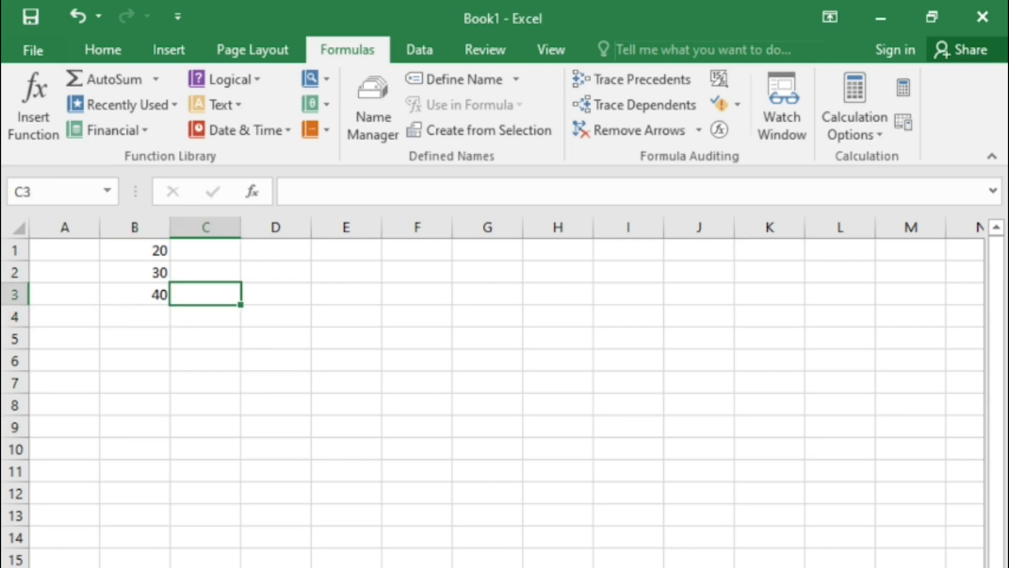
# Step: Enter the formula =B2+B3 in cell B4 to add the two cells above it
pyautogui.click(135, 316)
pyautogui.click(135, 272)
pyautogui.click(135, 294)
pyautogui.click(135, 316)
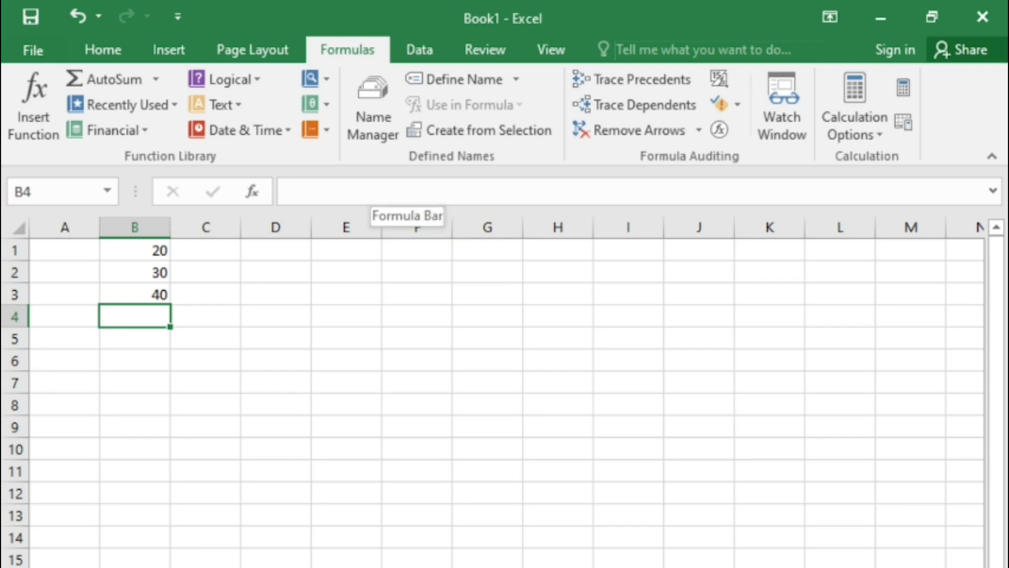
pyautogui.click(368, 195)
pyautogui.write('=b2')
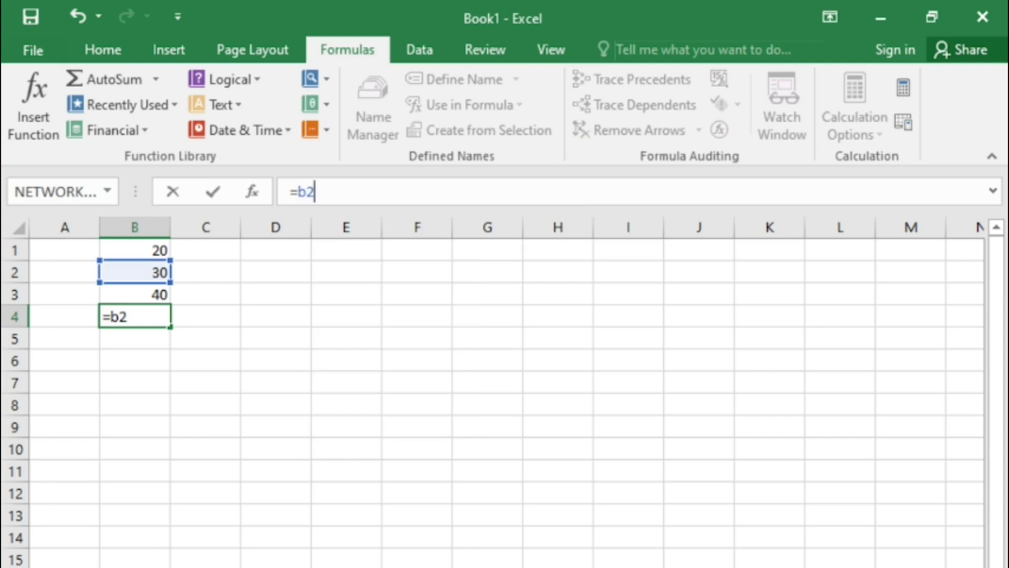
pyautogui.write('+b3')
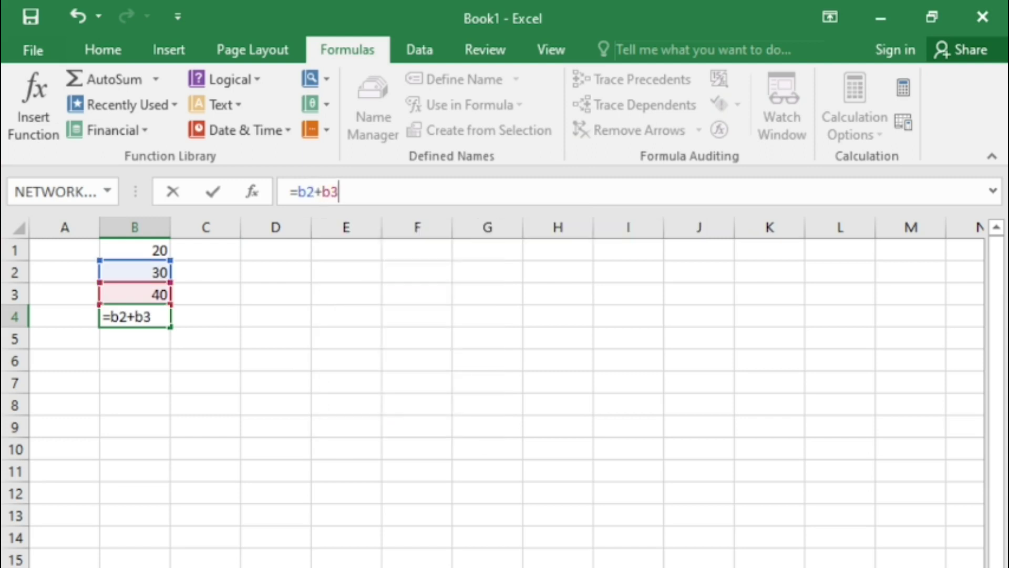
pyautogui.press('Return')
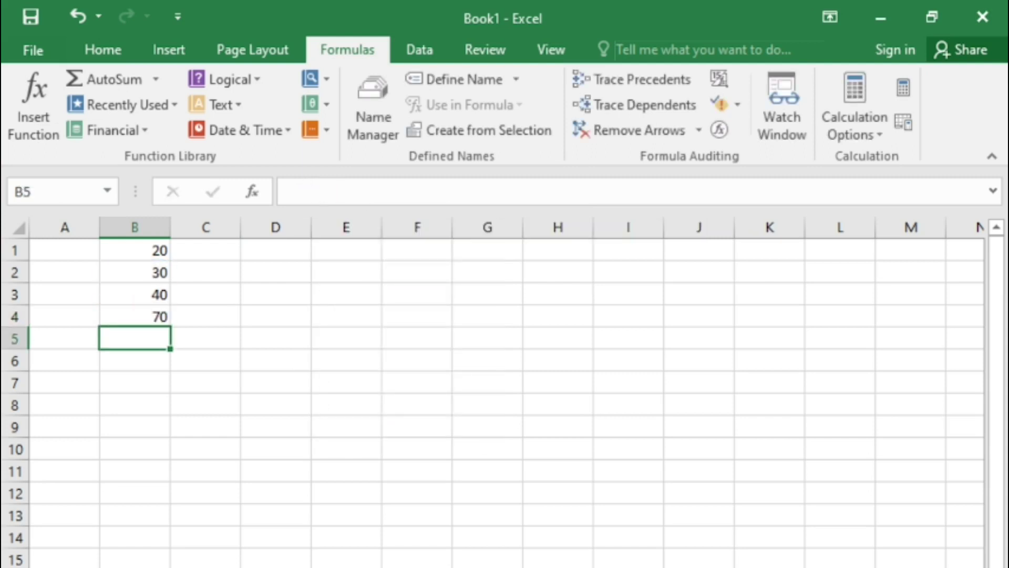
# Step: Set cell B2 to 35 and cell B3 to 45
pyautogui.click(135, 316)
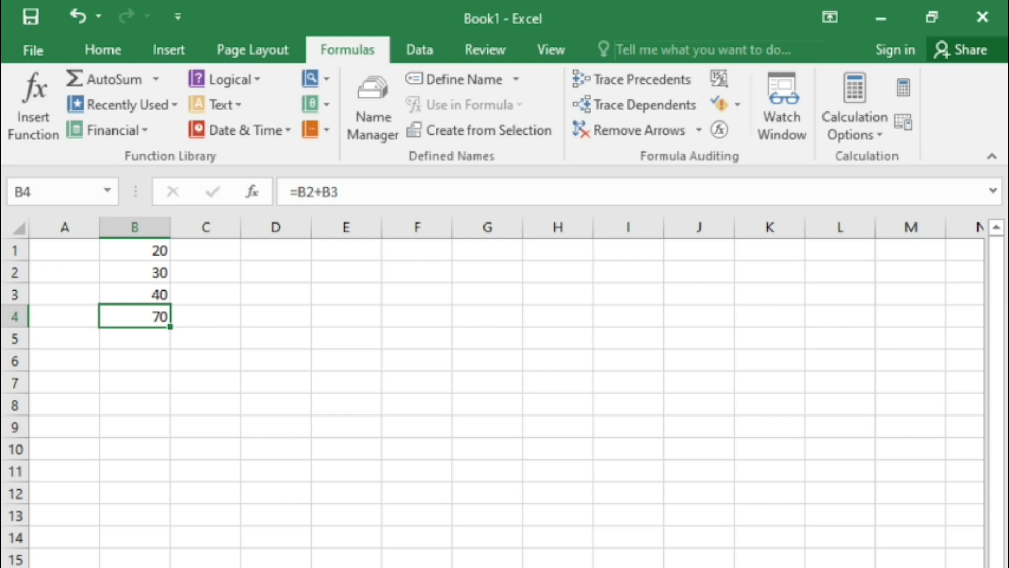
pyautogui.click(135, 272)
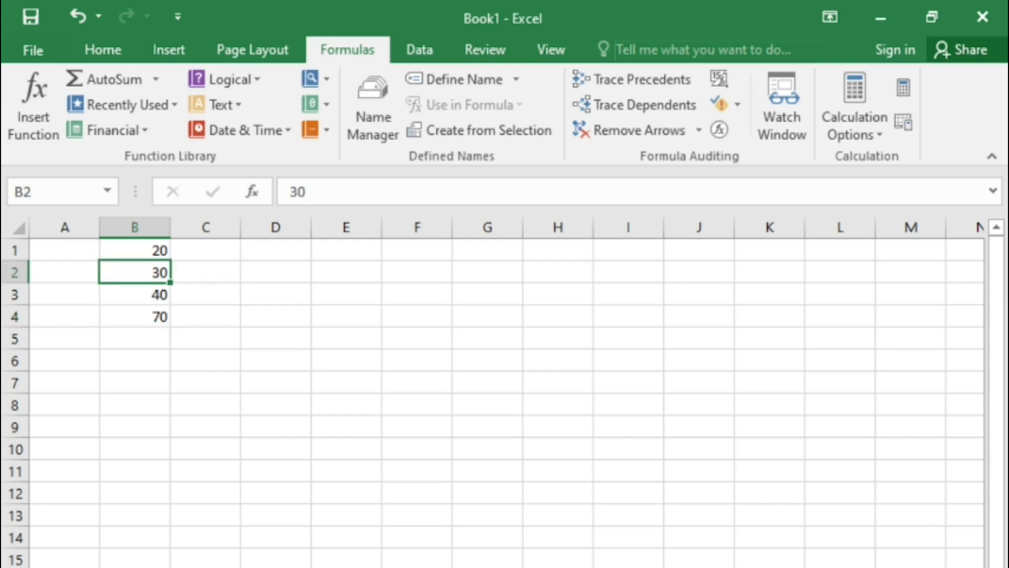
pyautogui.write('35')
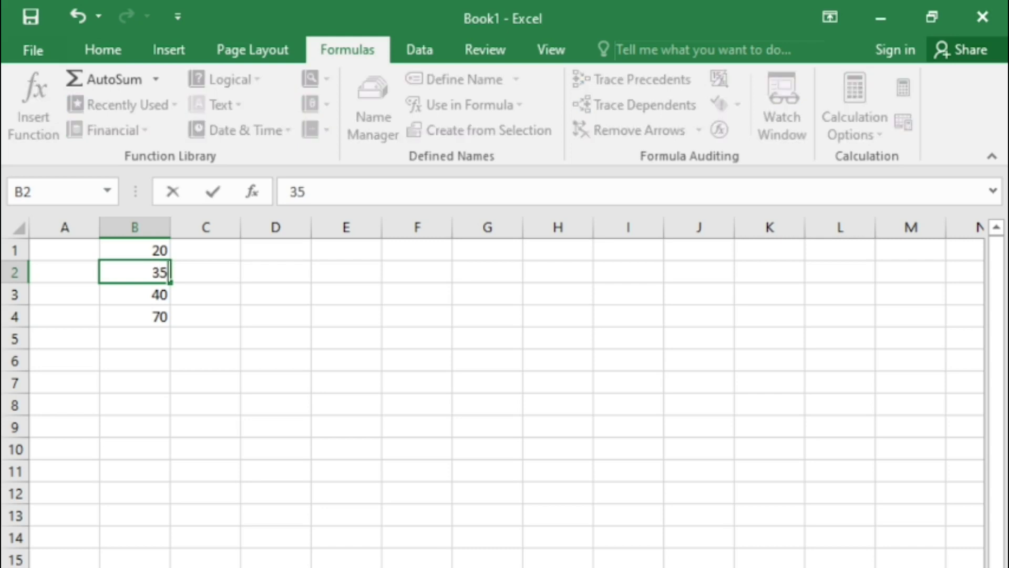
pyautogui.click(275, 338)
pyautogui.click(134, 295)
pyautogui.write('45')
pyautogui.click(206, 294)
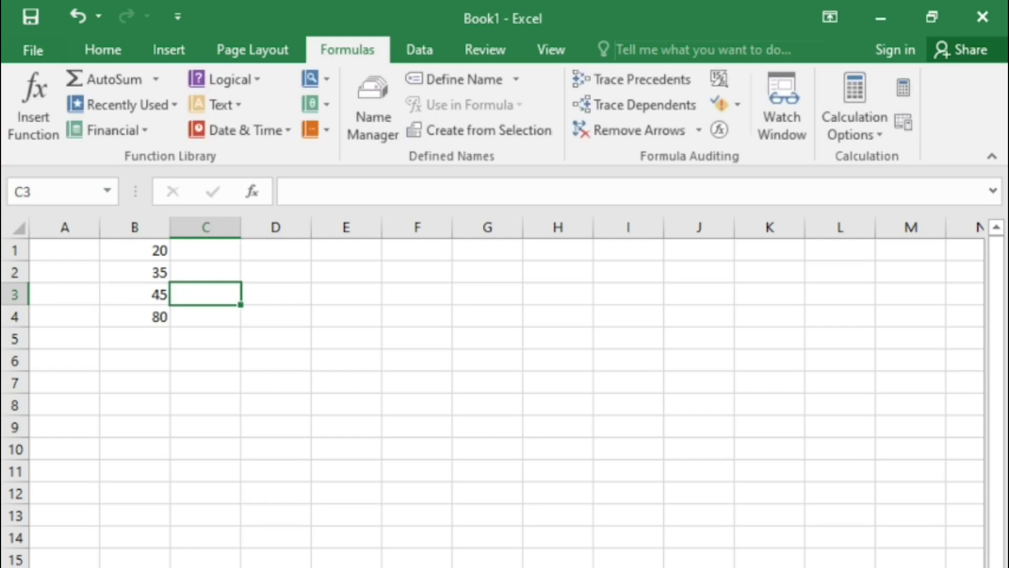
# Step: Change the first reference of the formula in cell B4 so that it reads =B1+B3
pyautogui.click(134, 316)
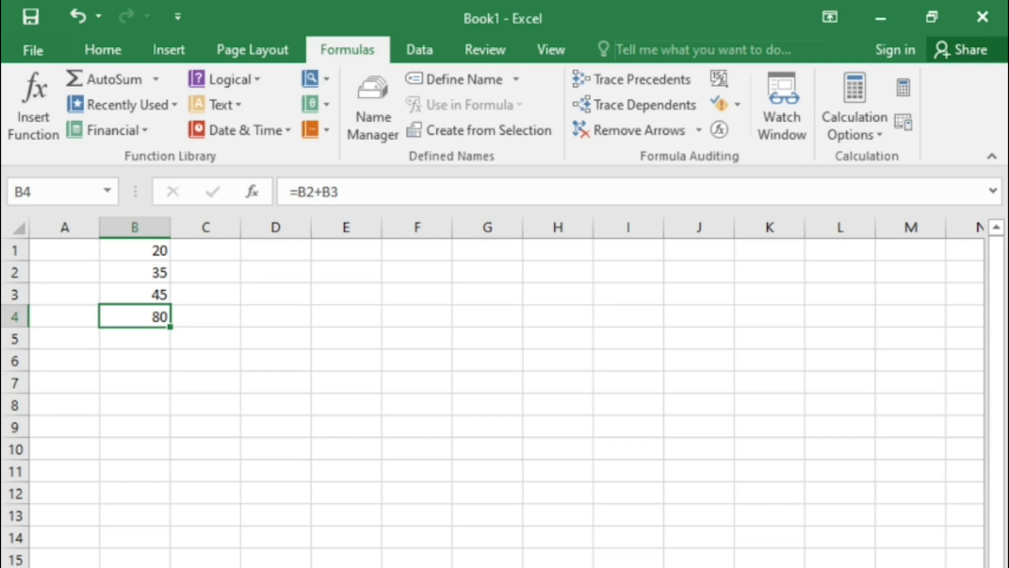
pyautogui.doubleClick(121, 316)
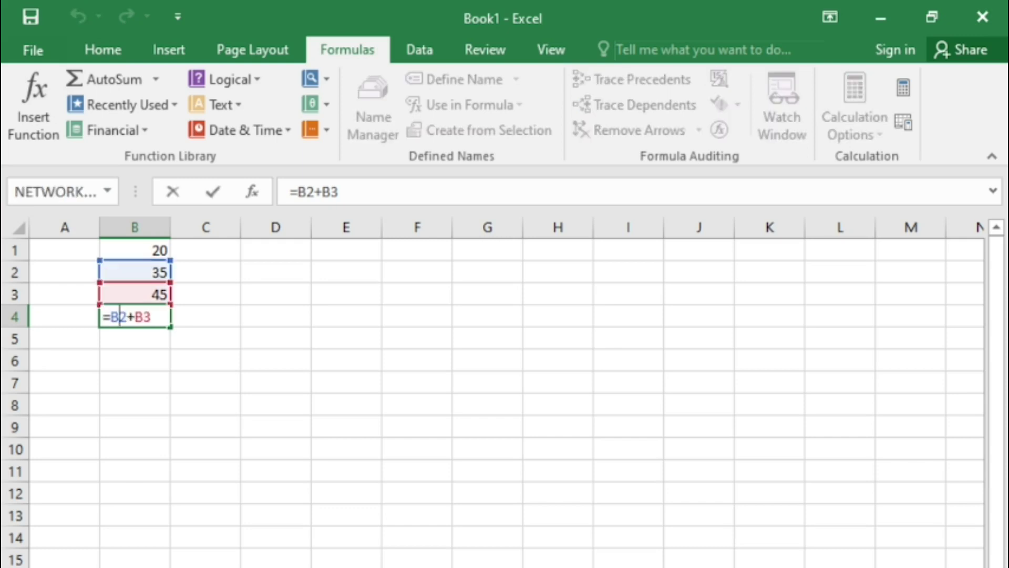
pyautogui.click(307, 192)
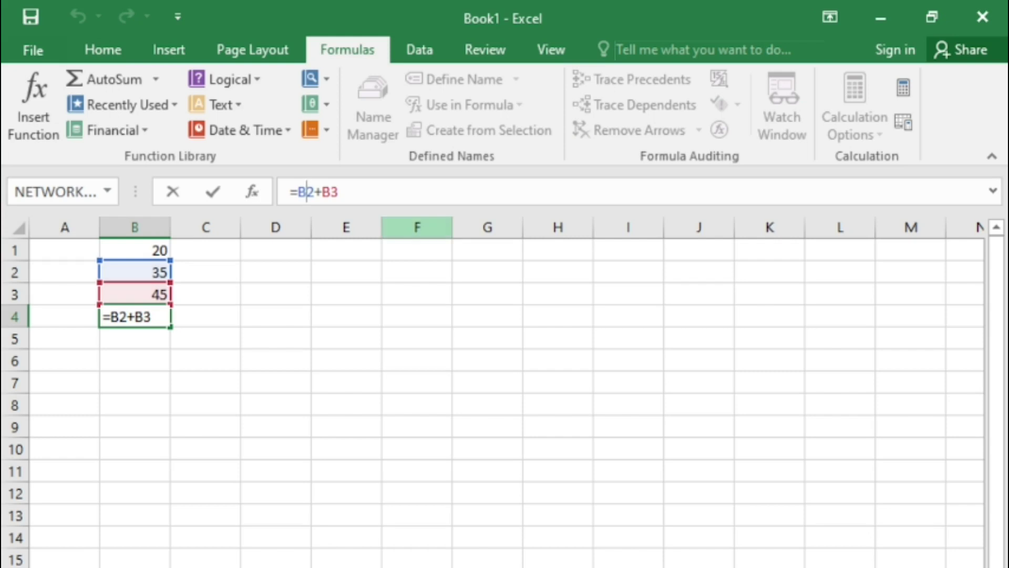
pyautogui.press('Delete')
pyautogui.write('1')
pyautogui.press('Return')
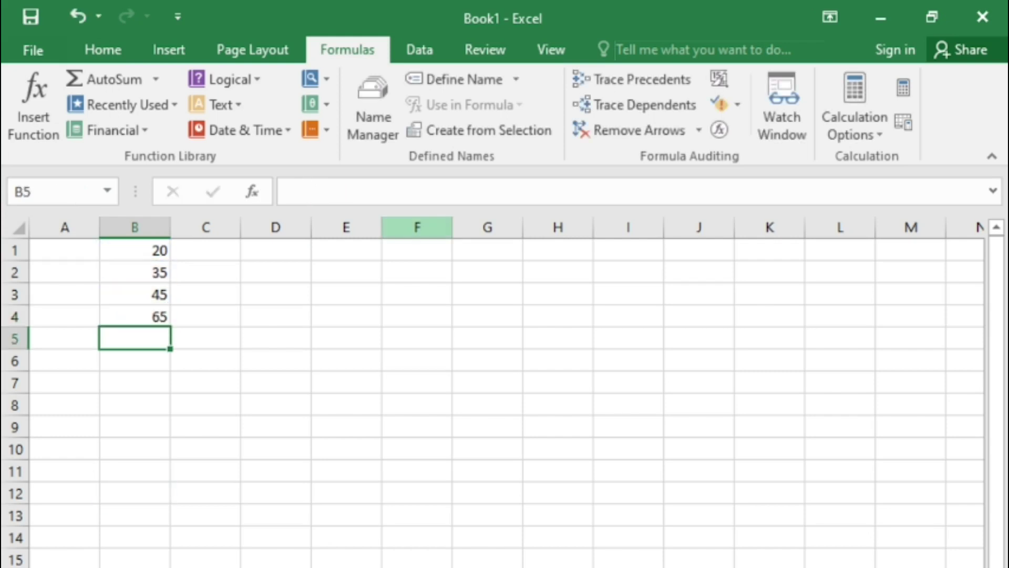
# Step: Replace the formula in cell B4 with the subtraction =B2-B1
pyautogui.click(135, 317)
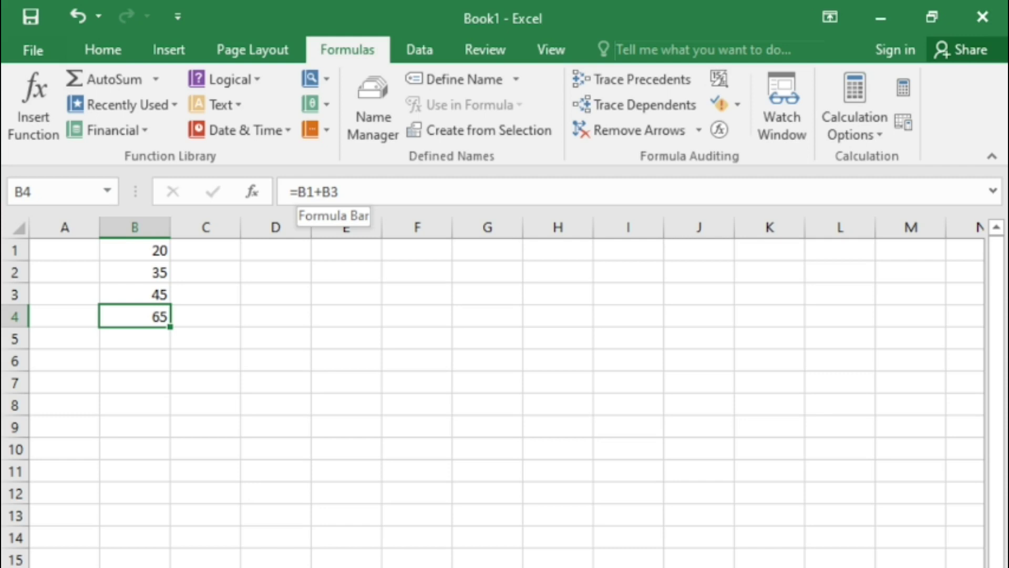
pyautogui.moveTo(306, 192); pyautogui.dragTo(339, 192)
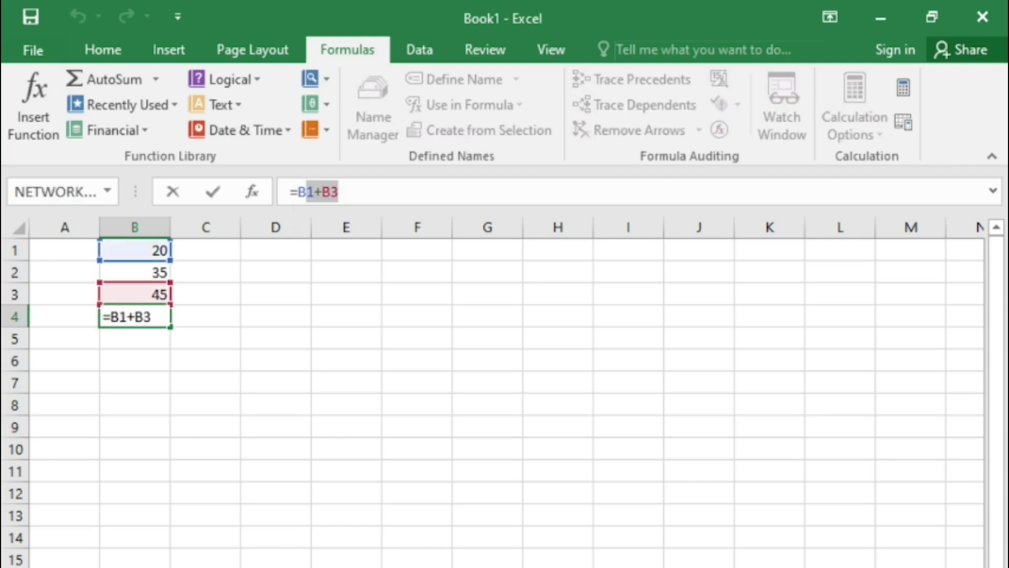
pyautogui.write('B2-b')
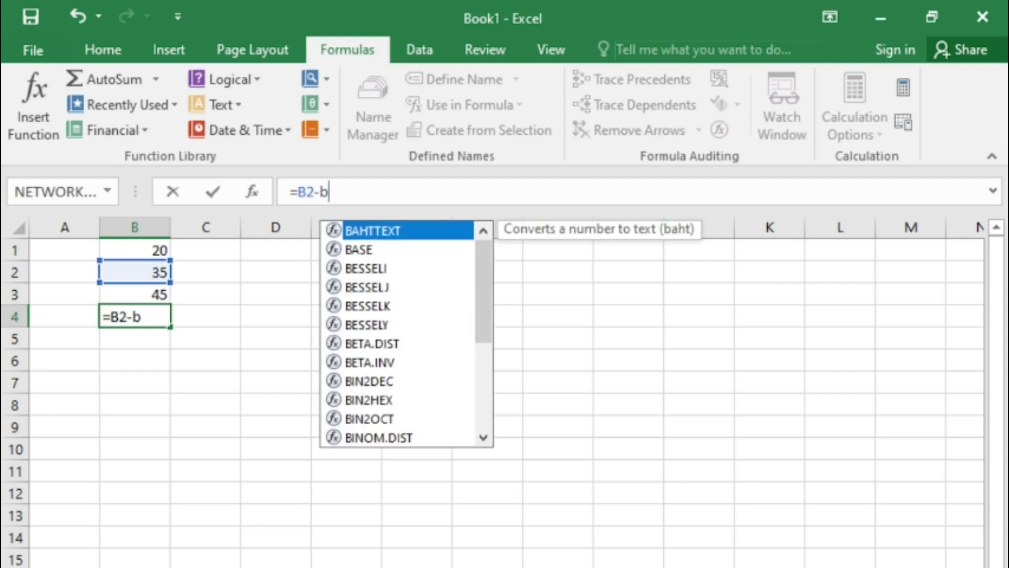
pyautogui.write('1')
pyautogui.press('Return')
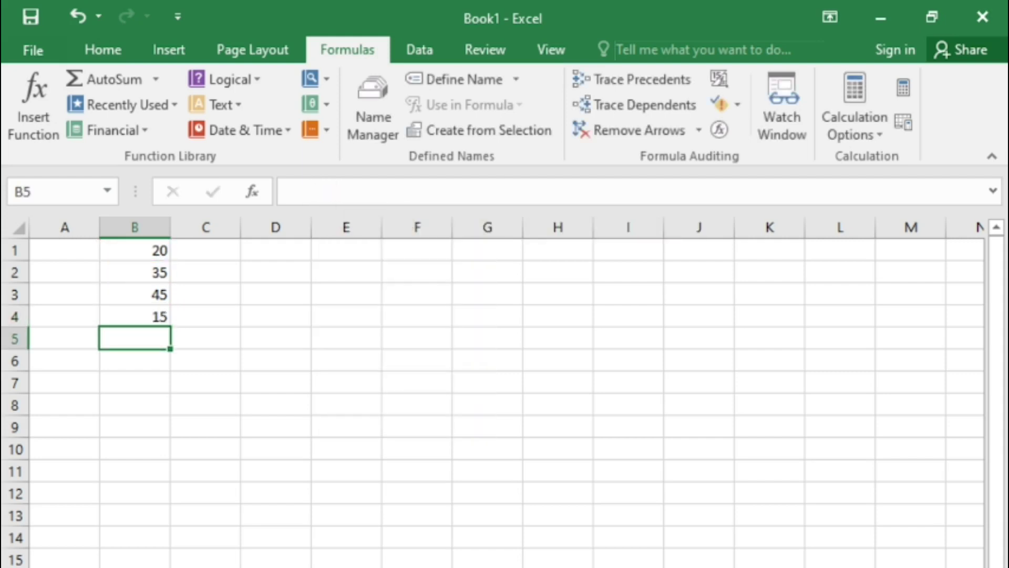
# Step: Fill the formula in cell B4 down the column to cell B8
pyautogui.click(135, 317)
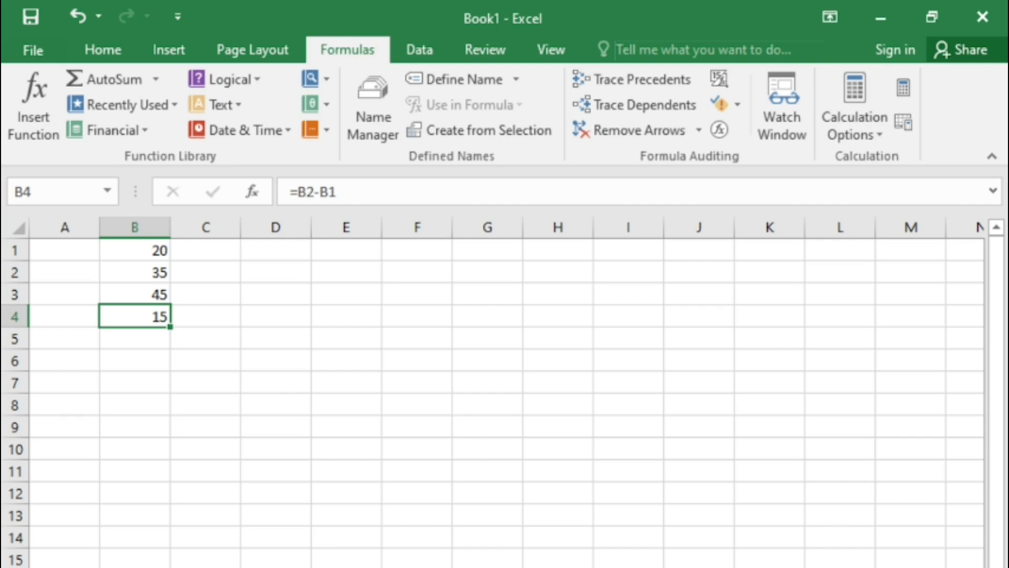
pyautogui.moveTo(170, 327); pyautogui.dragTo(170, 415)
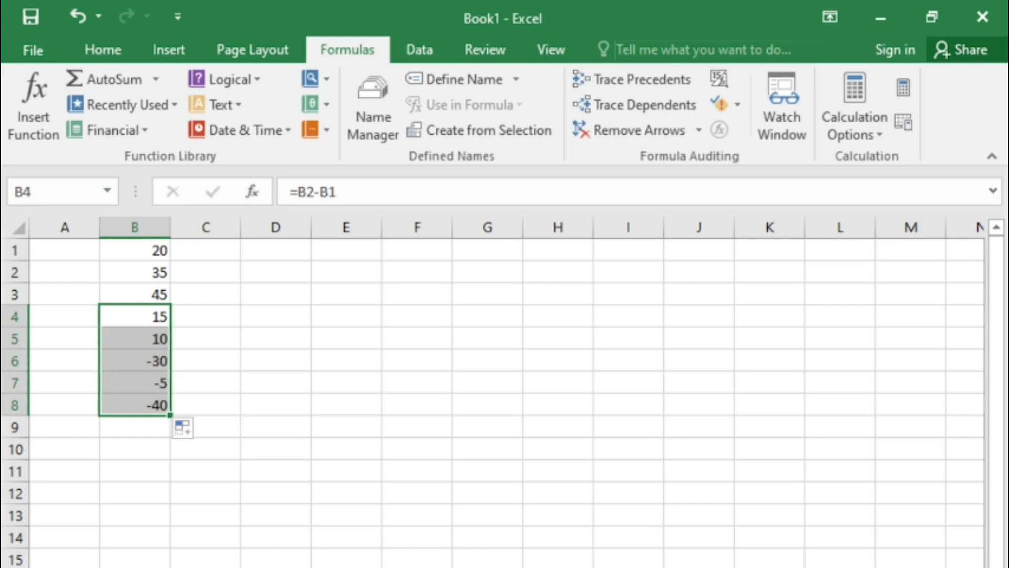
pyautogui.click(205, 316)
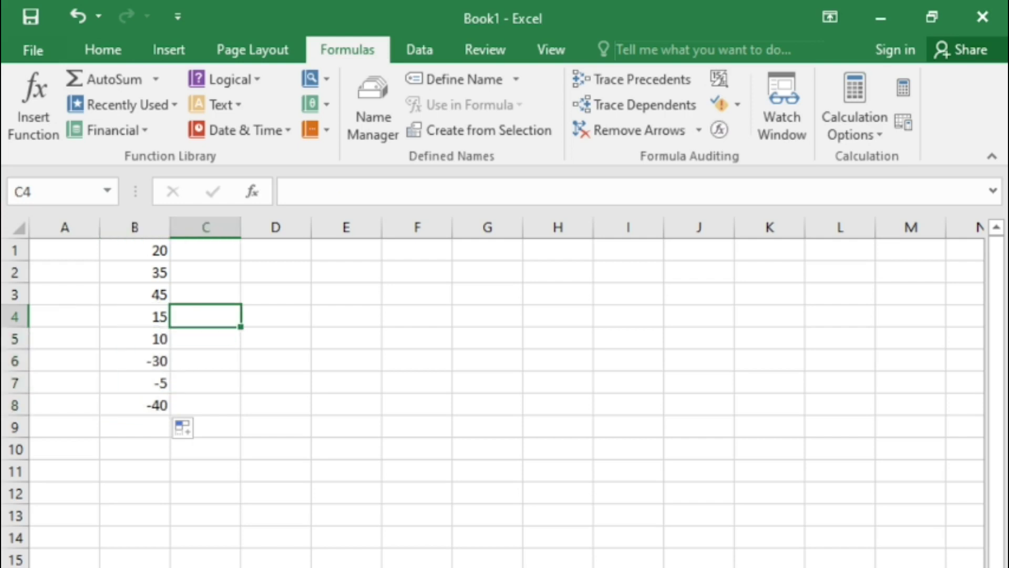
# Step: Clear the contents of cells B4 to B8
pyautogui.click(135, 316)
pyautogui.hotkey('ctrl', 'shift', 'Down')
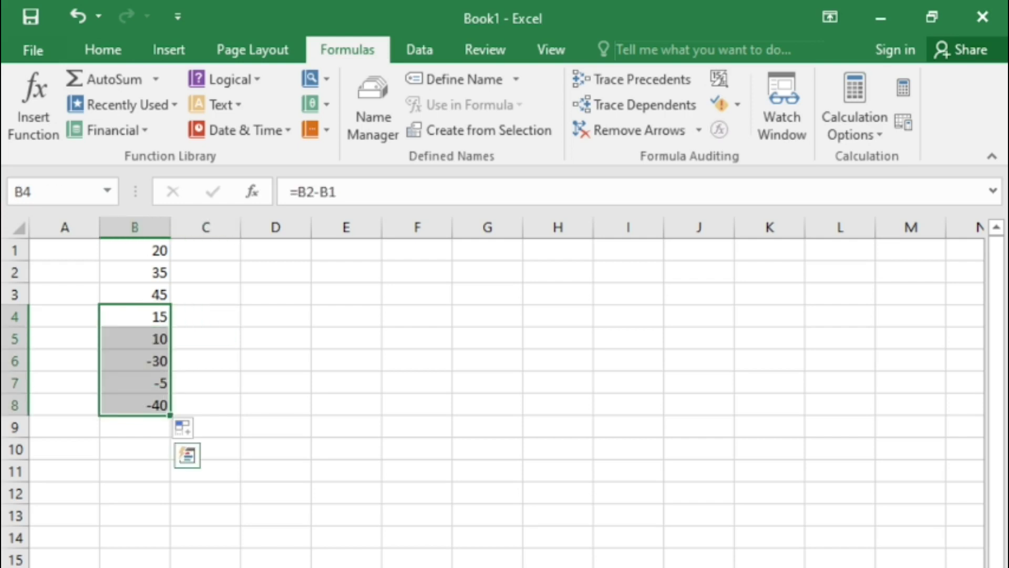
pyautogui.press('Delete')
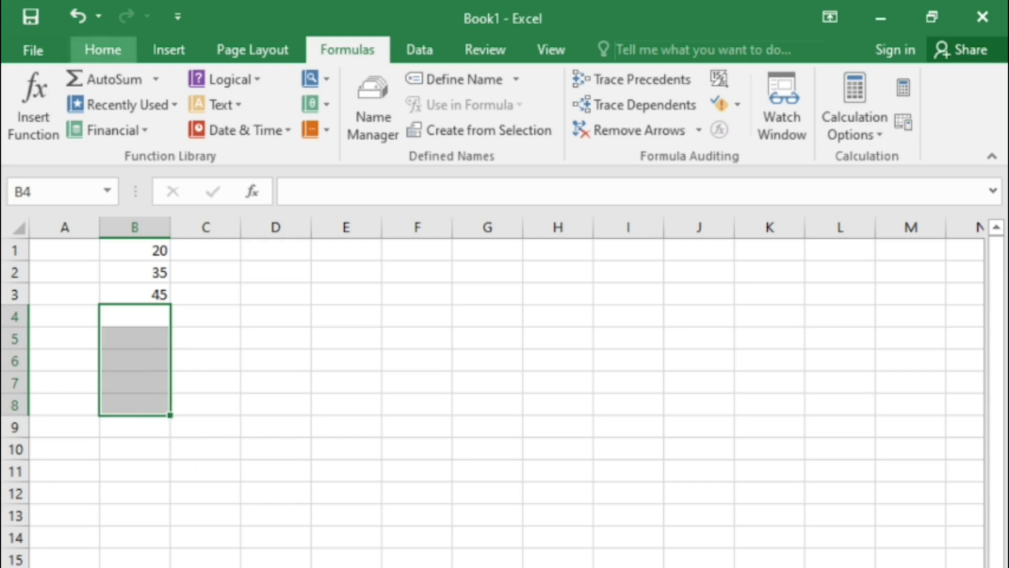
pyautogui.click(103, 49)
pyautogui.click(345, 338)
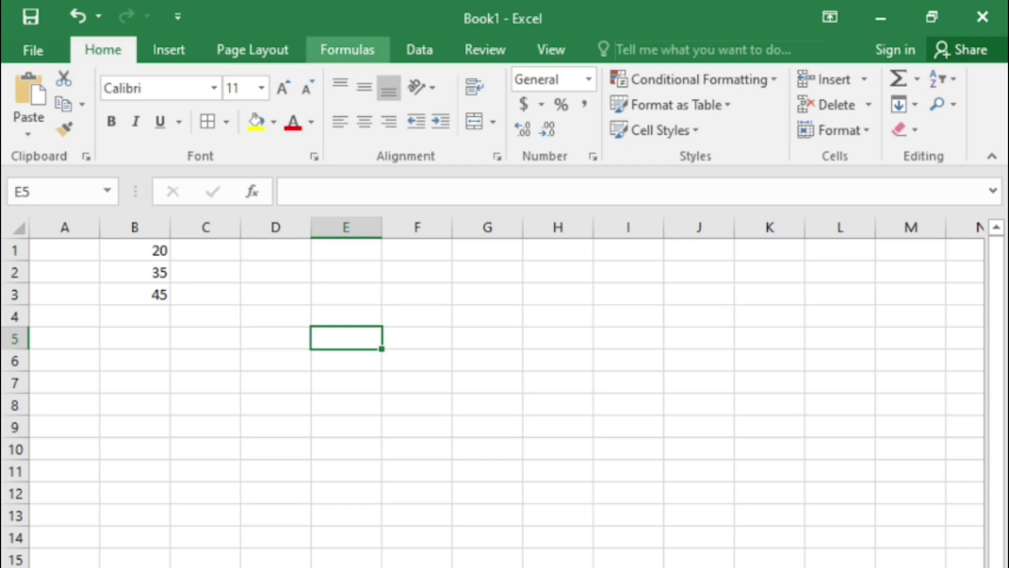
pyautogui.click(348, 49)
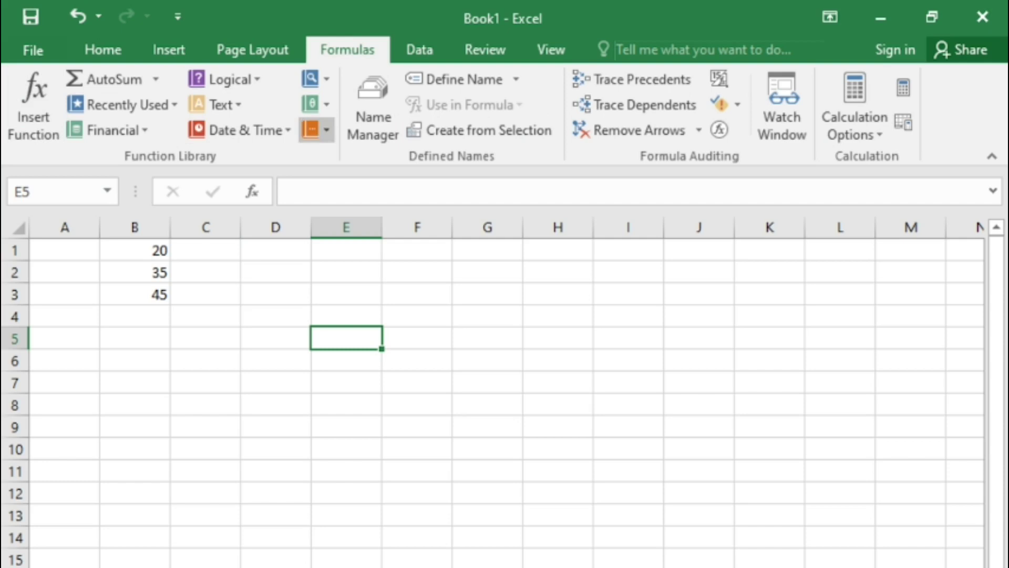
# Step: Enter 20 in cell B4 below the existing numbers and select cell B1
pyautogui.click(135, 317)
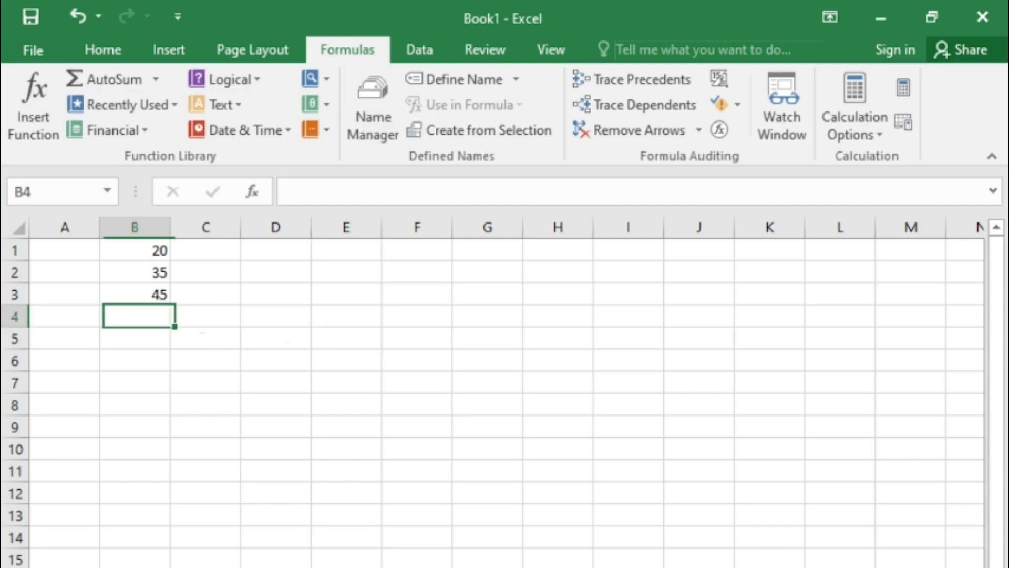
pyautogui.write('20')
pyautogui.click(275, 360)
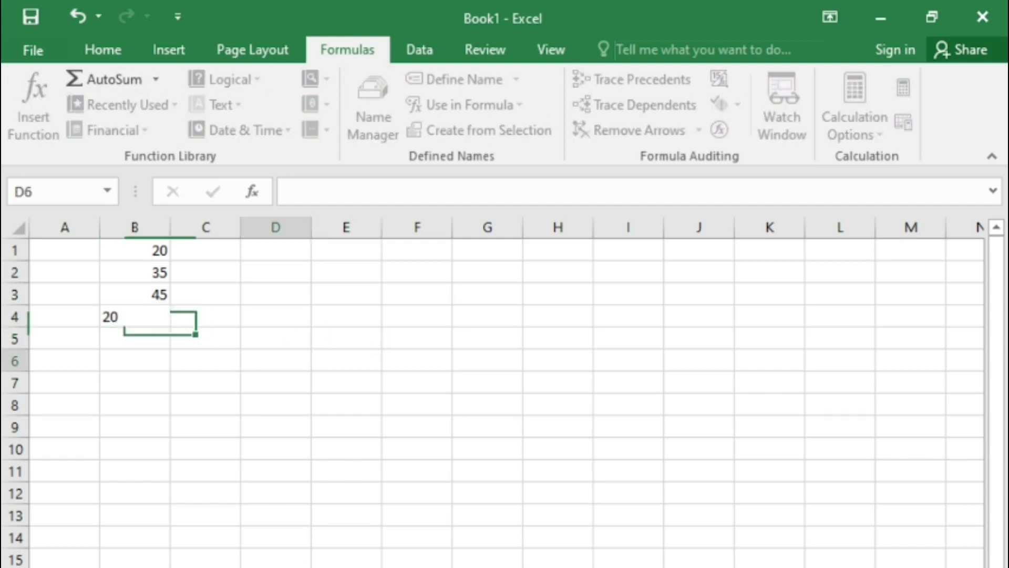
pyautogui.click(134, 250)
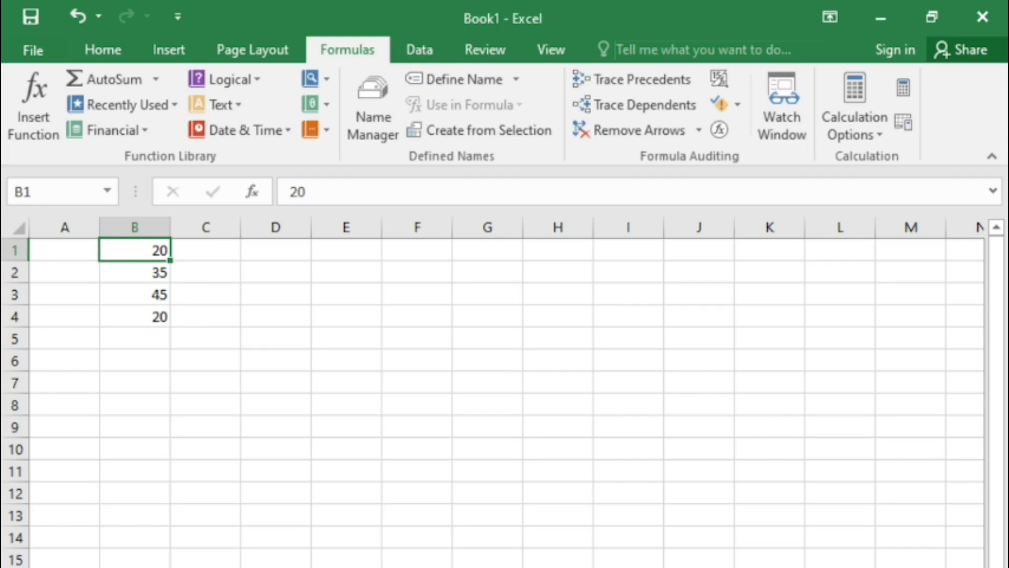
# Step: Add the four numbers in cell B5 with the formula =B1+B2+B3+B4 and check its cell references
pyautogui.click(134, 339)
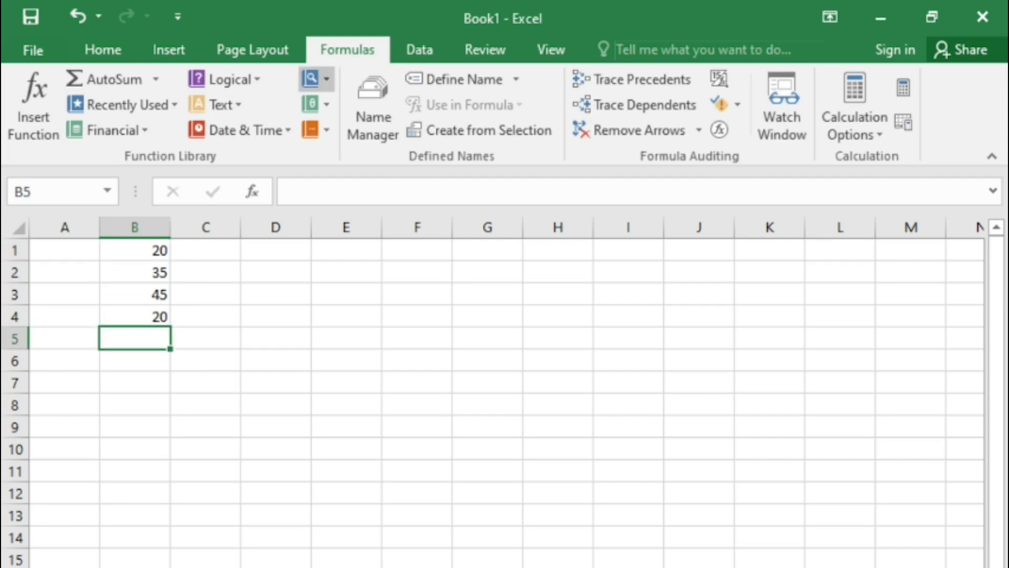
pyautogui.click(290, 191)
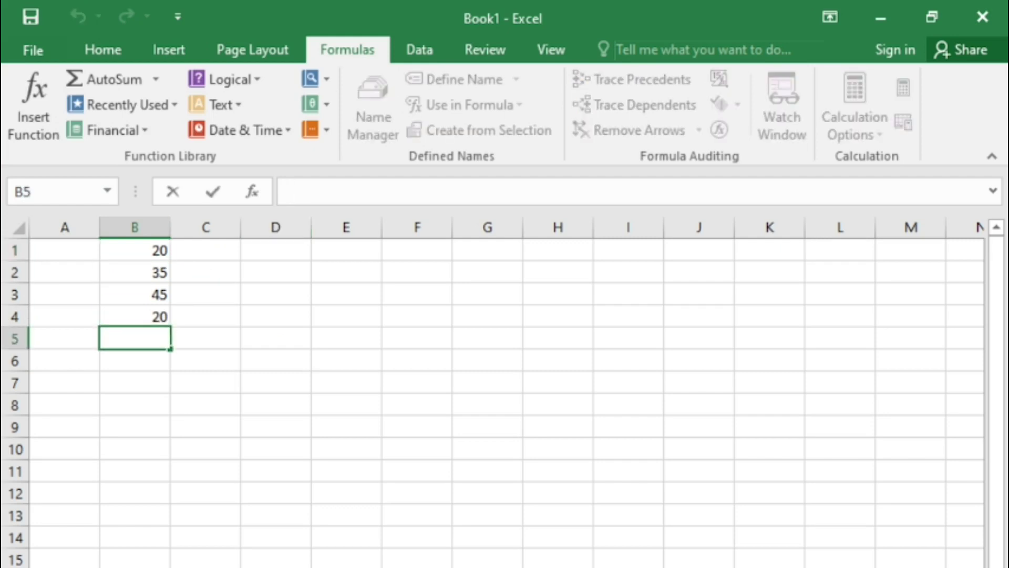
pyautogui.write('=b')
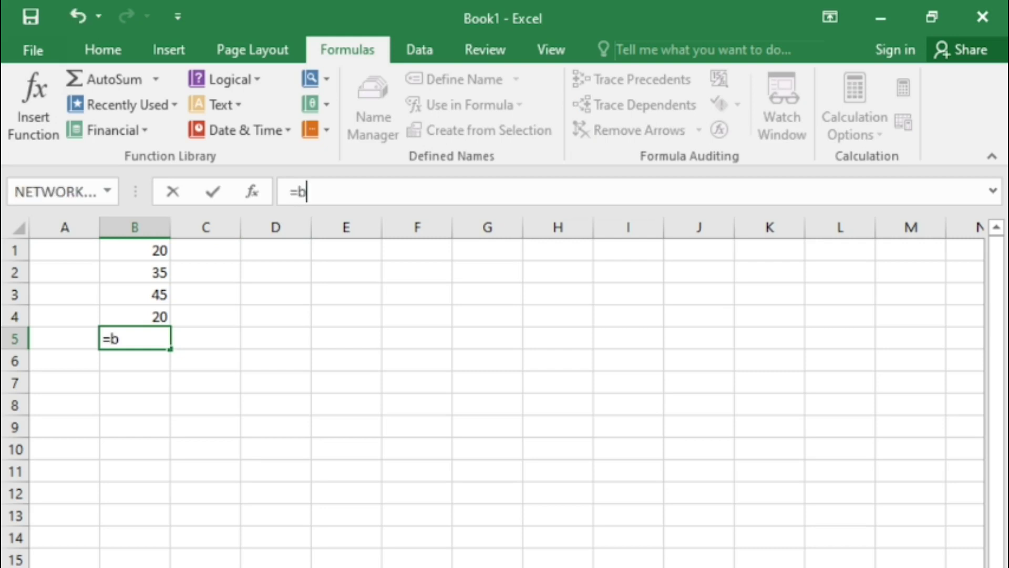
pyautogui.write('1+b')
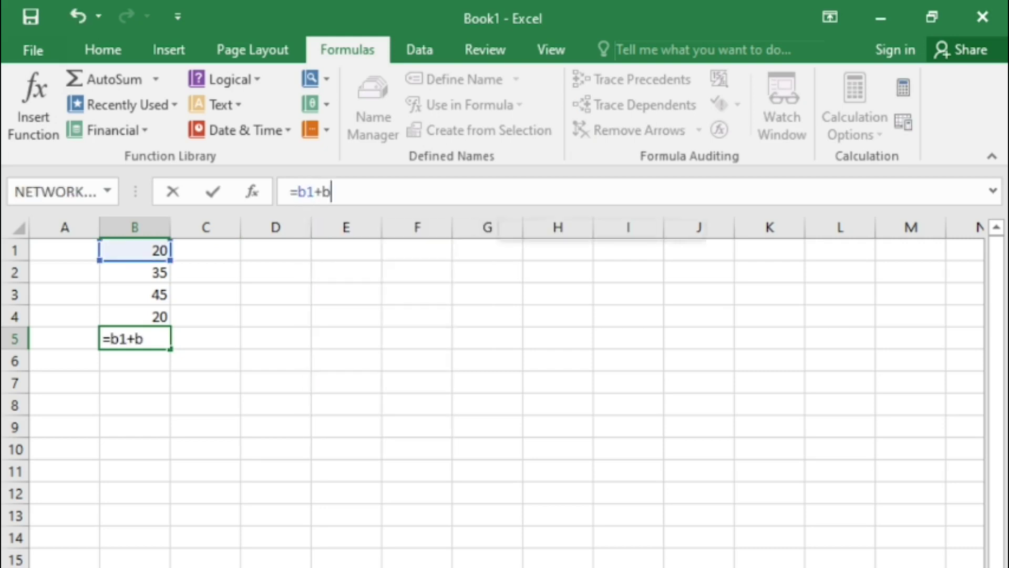
pyautogui.write('2+b3+b4')
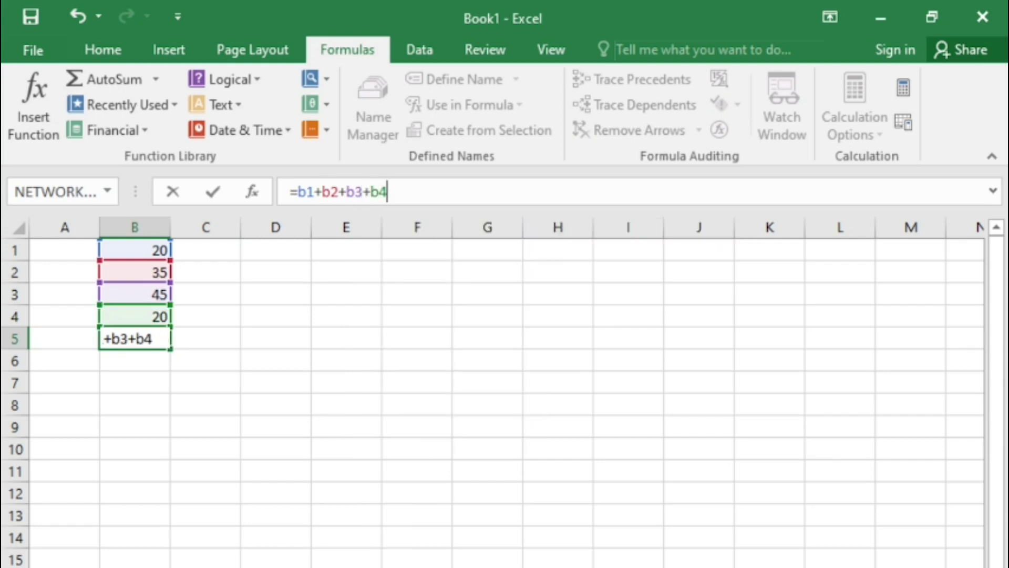
pyautogui.press('Return')
pyautogui.click(135, 339)
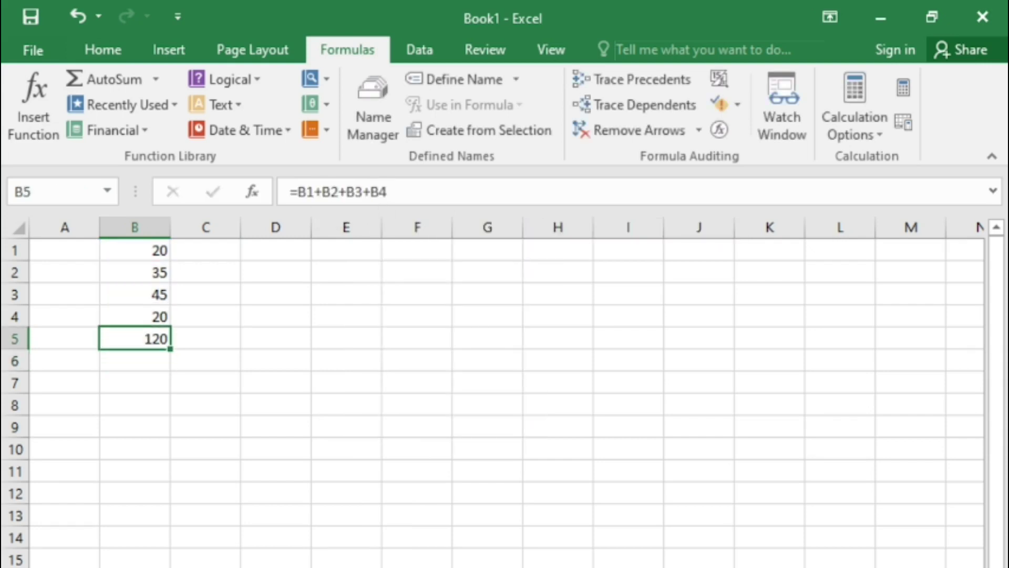
pyautogui.click(388, 191)
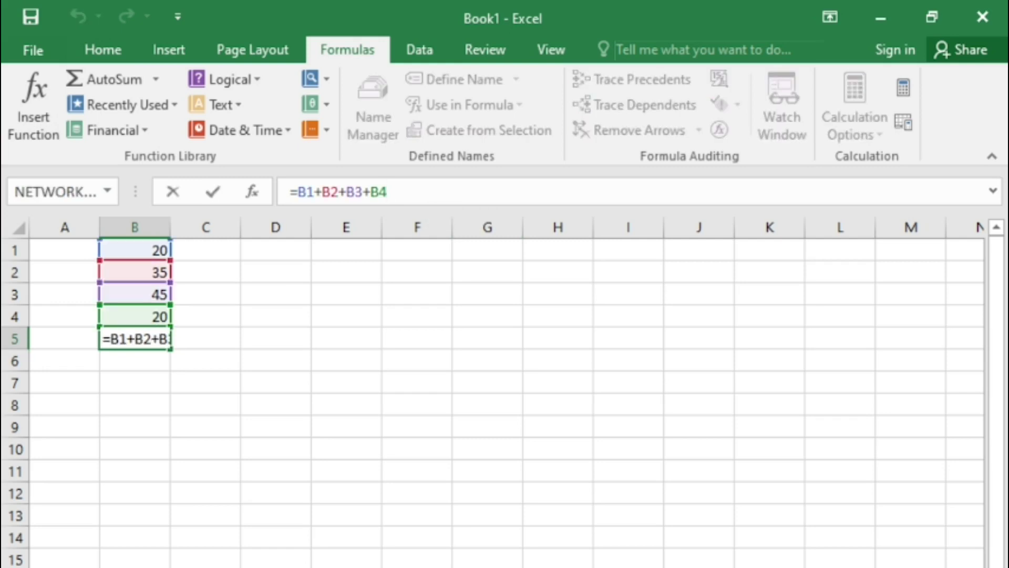
pyautogui.click(276, 426)
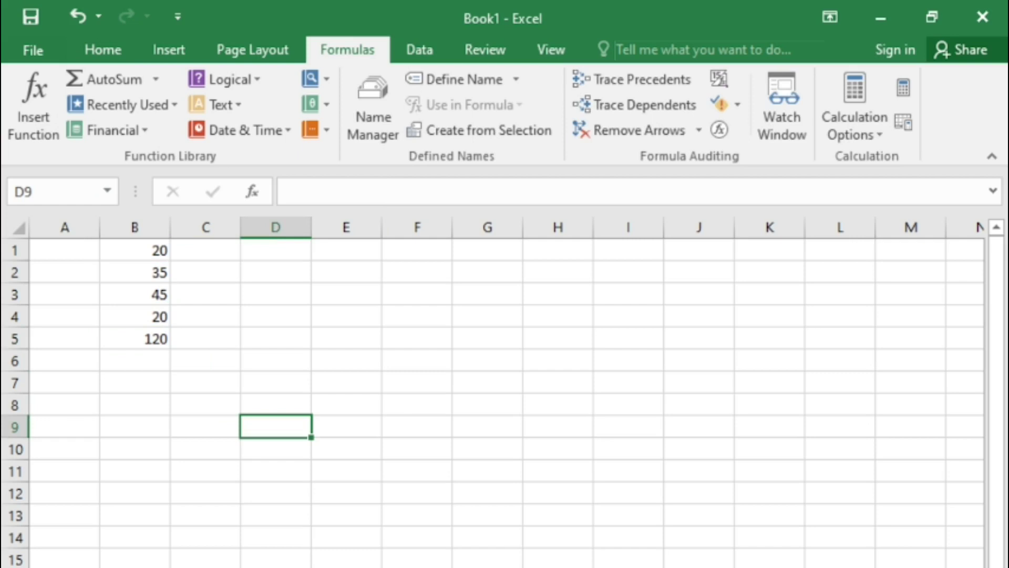
# Step: Replace the addition formula in cell B5 with an AutoSum of B1:B4 and reselect the cell
pyautogui.click(135, 338)
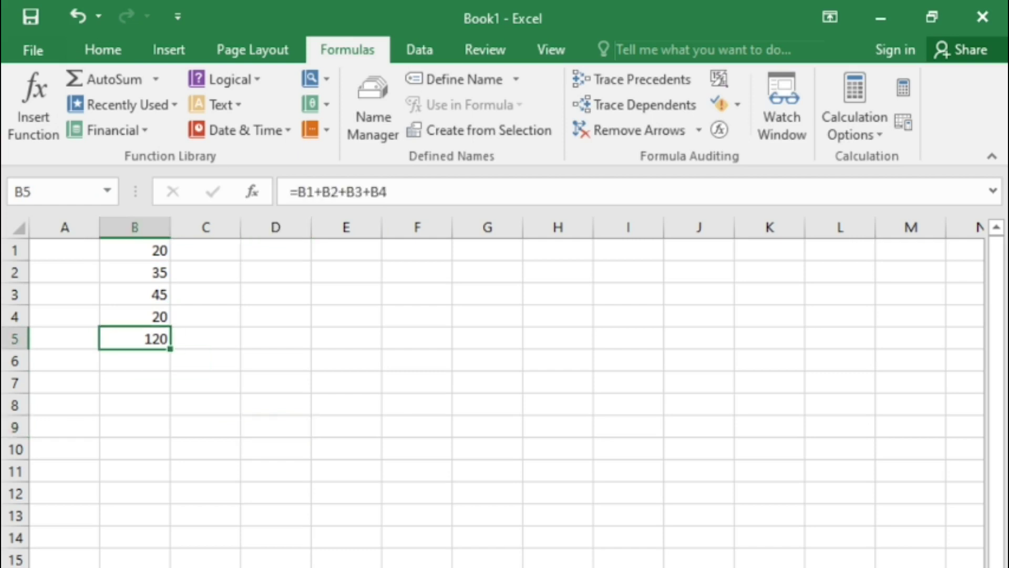
pyautogui.press('Delete')
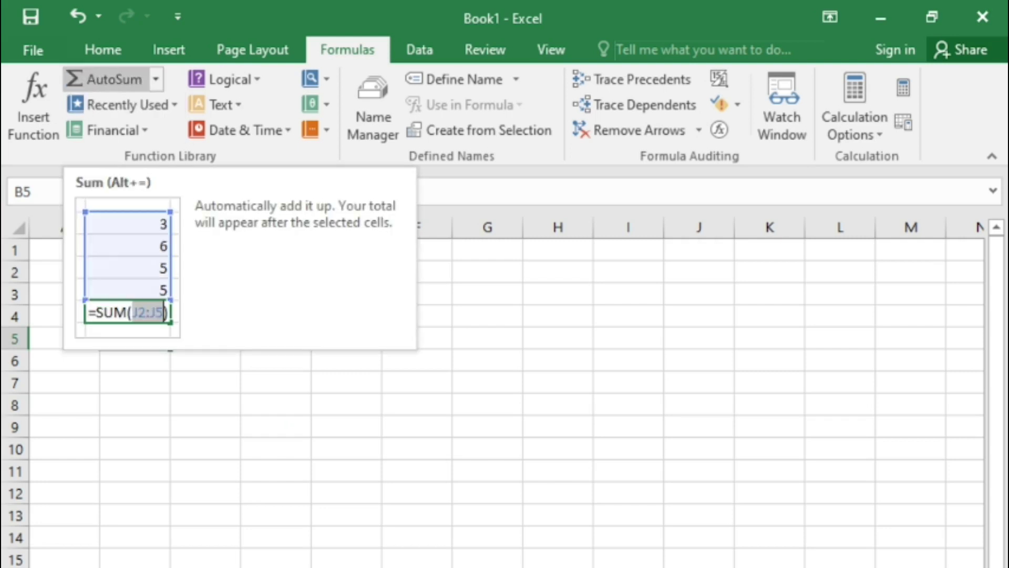
pyautogui.click(105, 79)
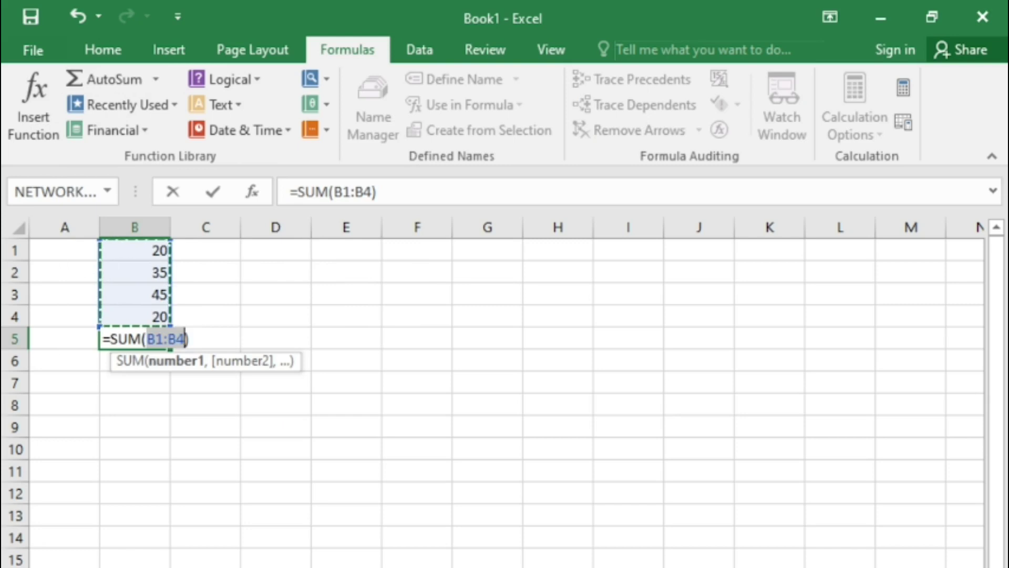
pyautogui.press('Return')
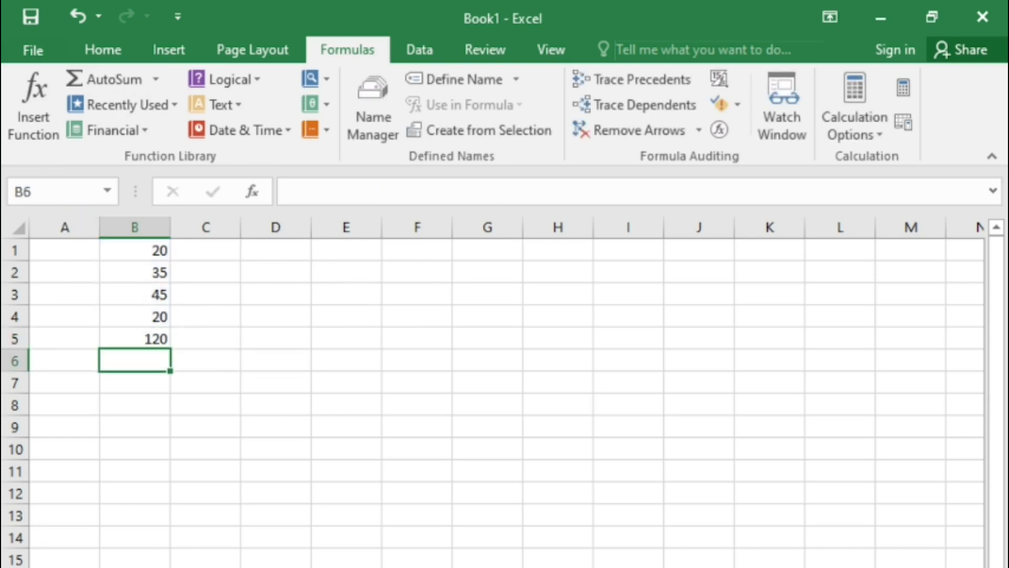
pyautogui.click(135, 339)
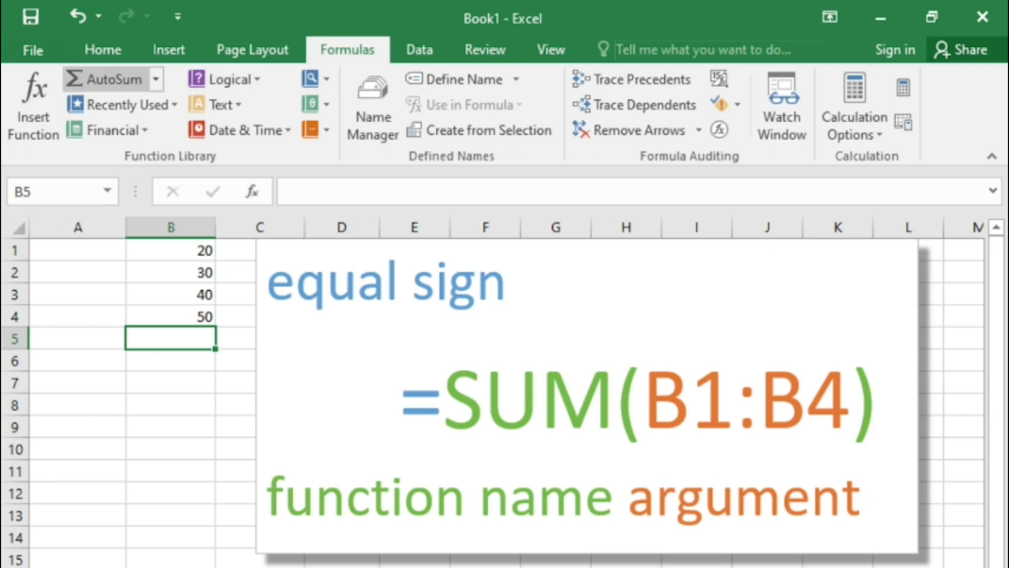
# Step: Insert an AutoSum of B1:B4 in cell B5 and highlight the B1:B4 argument in the explanatory text box
pyautogui.click(107, 79)
pyautogui.press('Return')
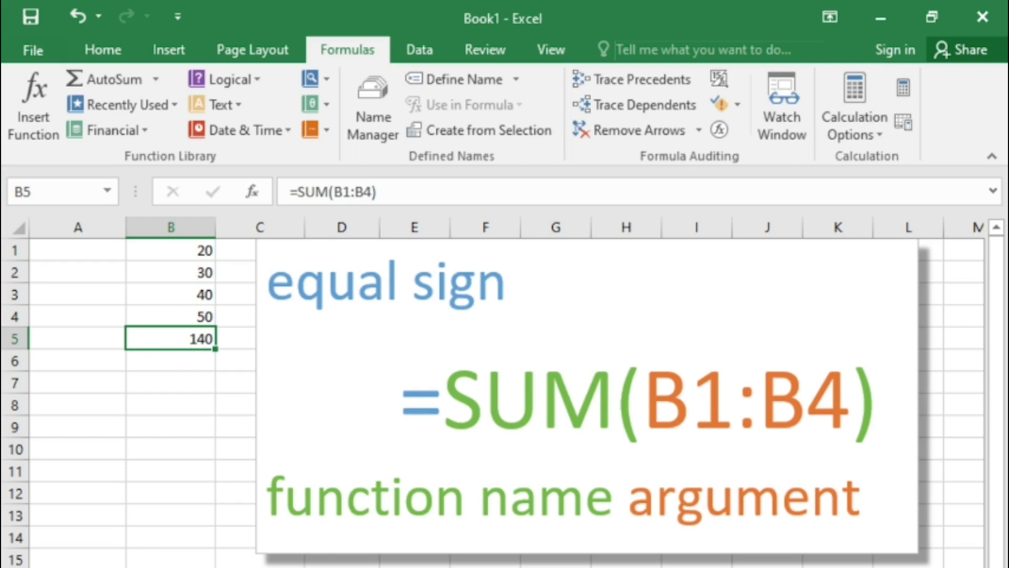
pyautogui.moveTo(644, 402); pyautogui.dragTo(850, 402)
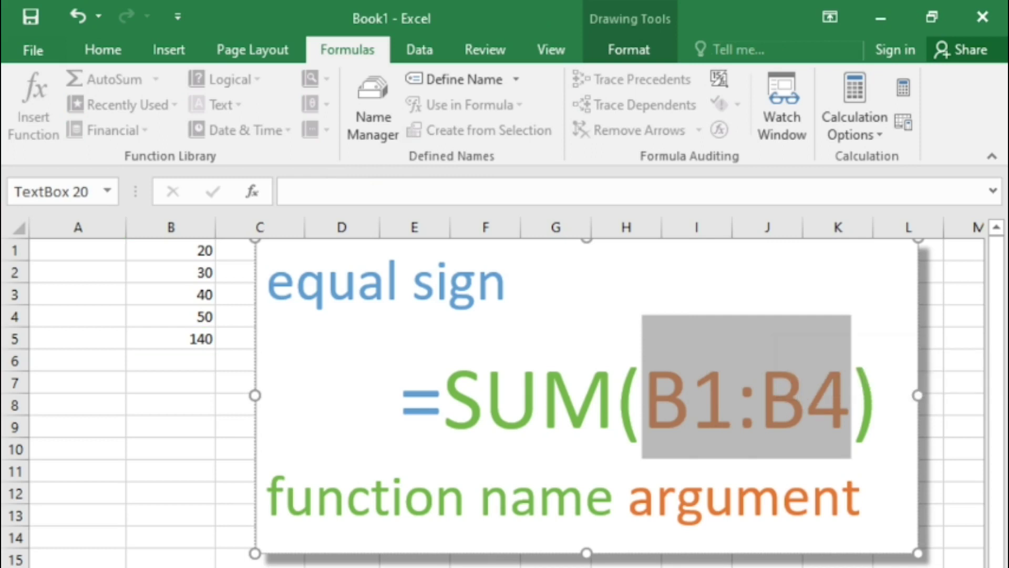
pyautogui.click(171, 361)
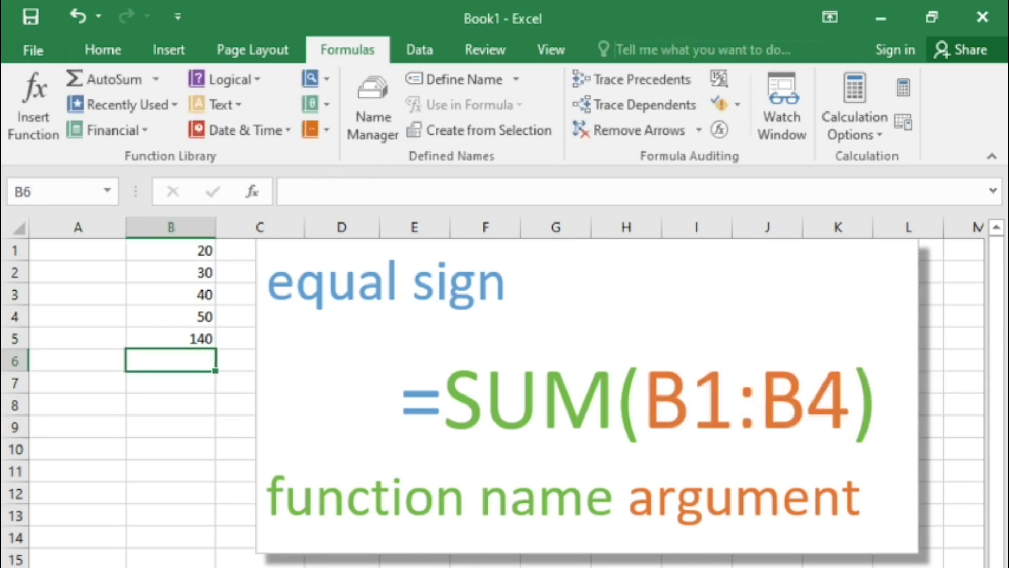
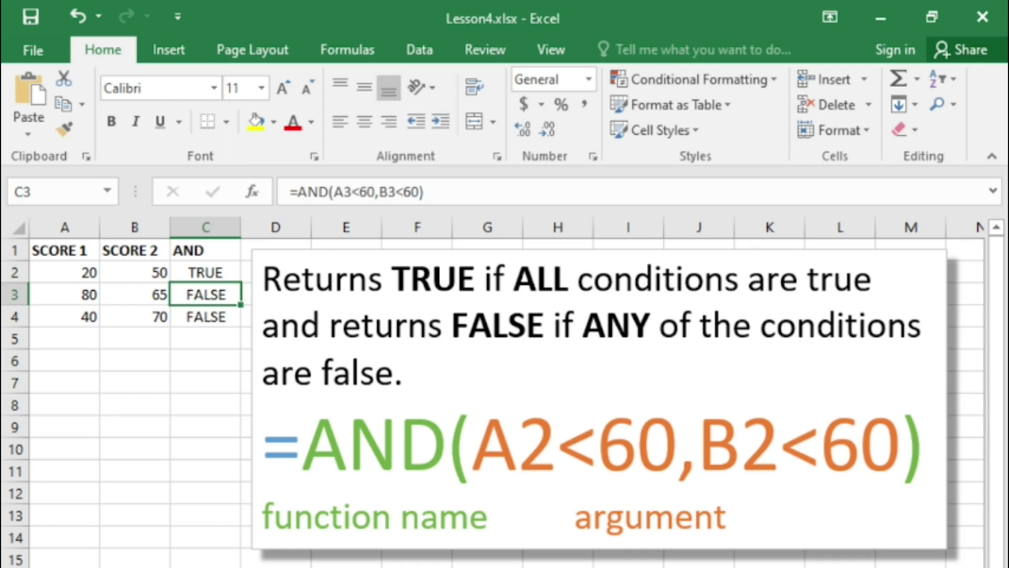
# Step: Examine the AND, OR, NOT and IF example formulas in rows 3 and 4 of column C
pyautogui.click(206, 317)
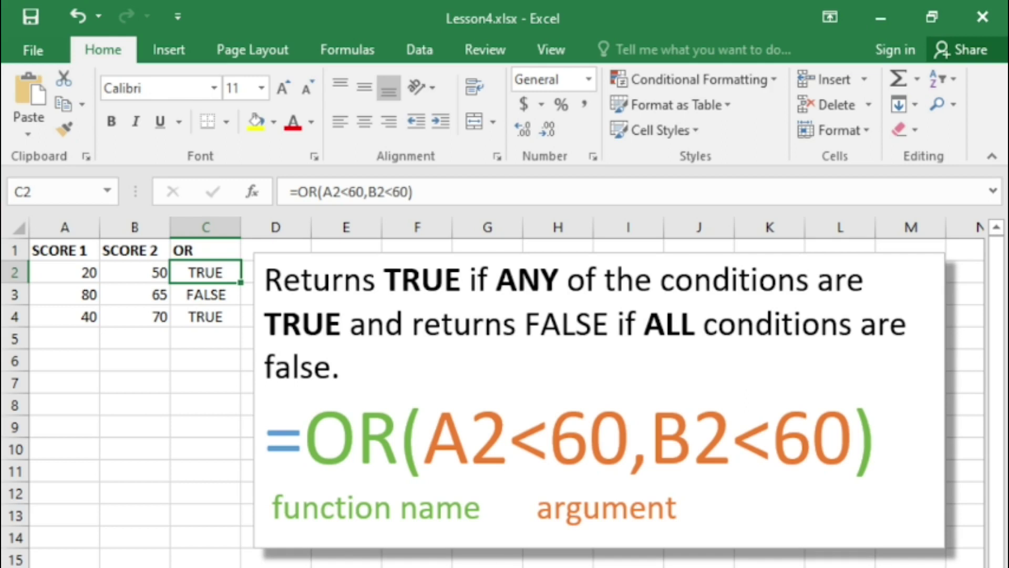
pyautogui.click(206, 294)
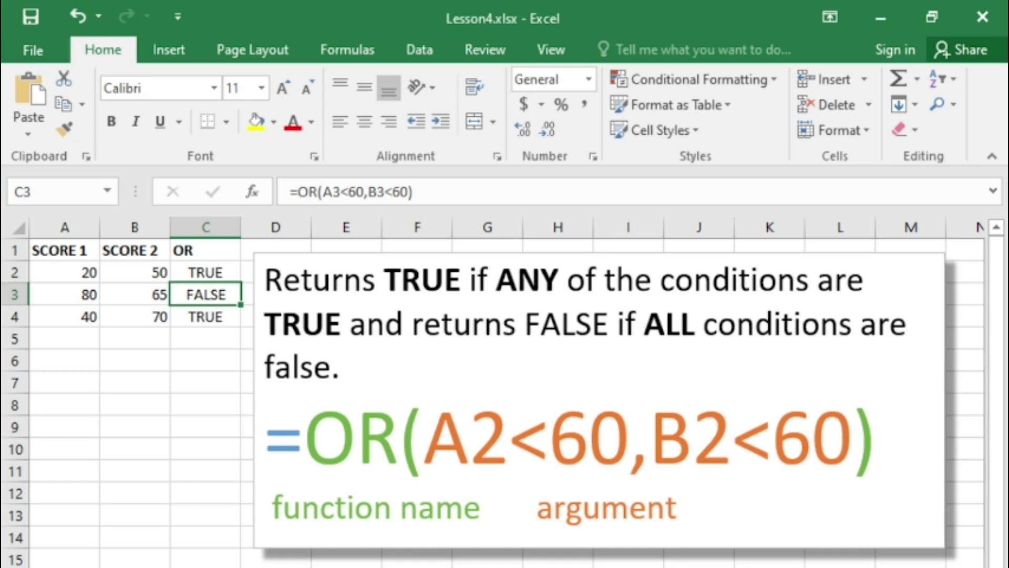
pyautogui.click(205, 317)
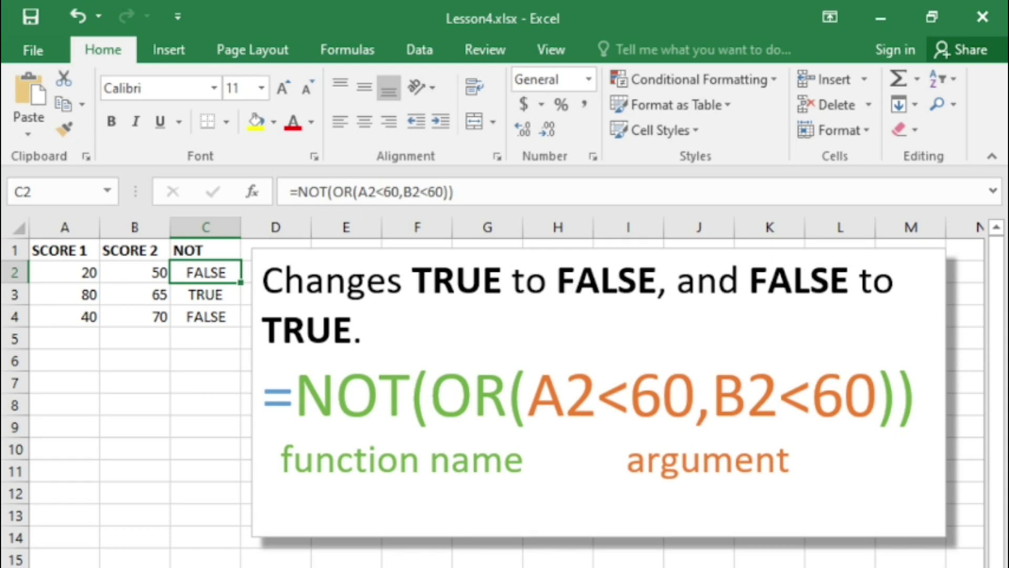
pyautogui.click(206, 294)
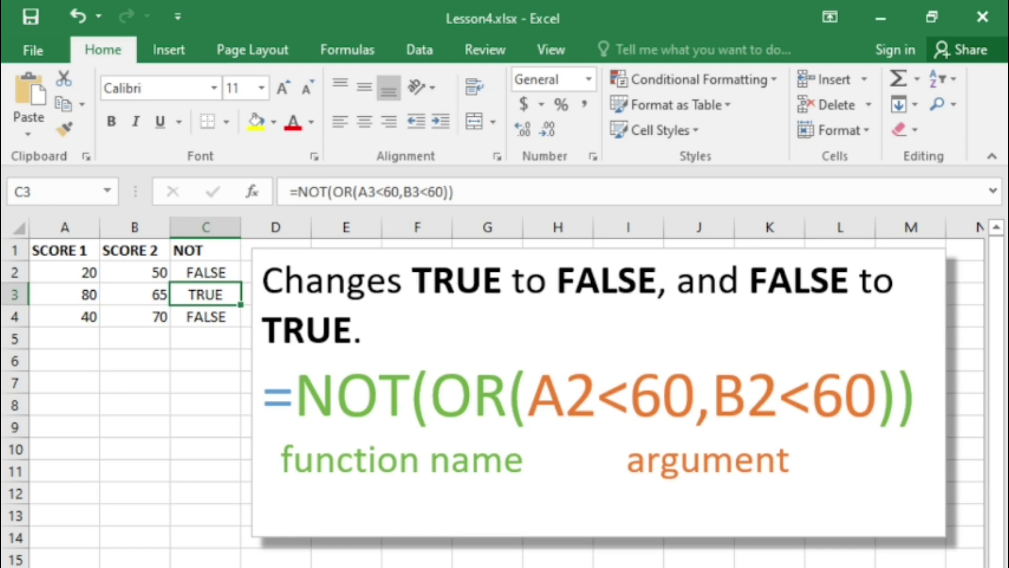
pyautogui.press('Down')
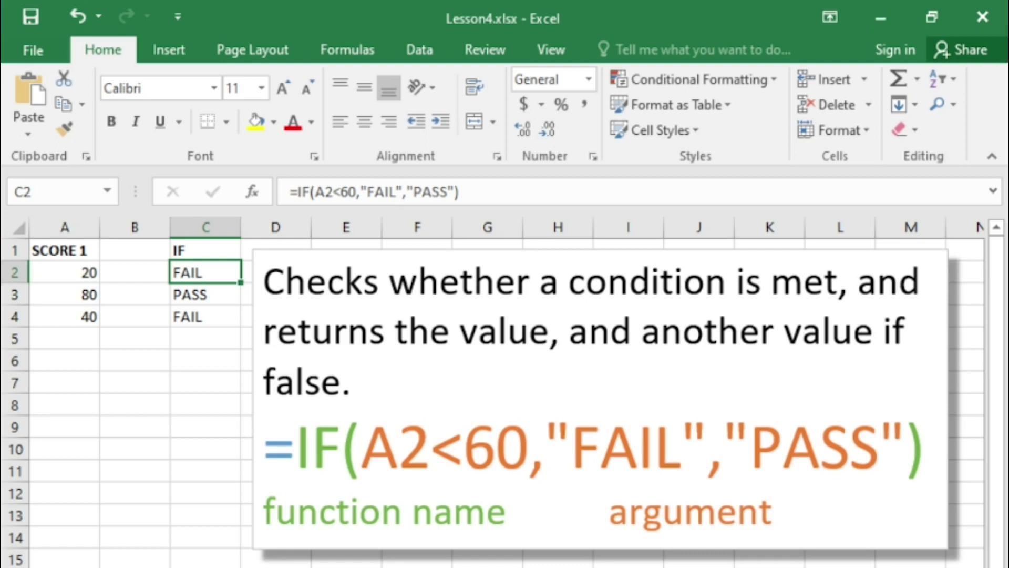
pyautogui.click(205, 295)
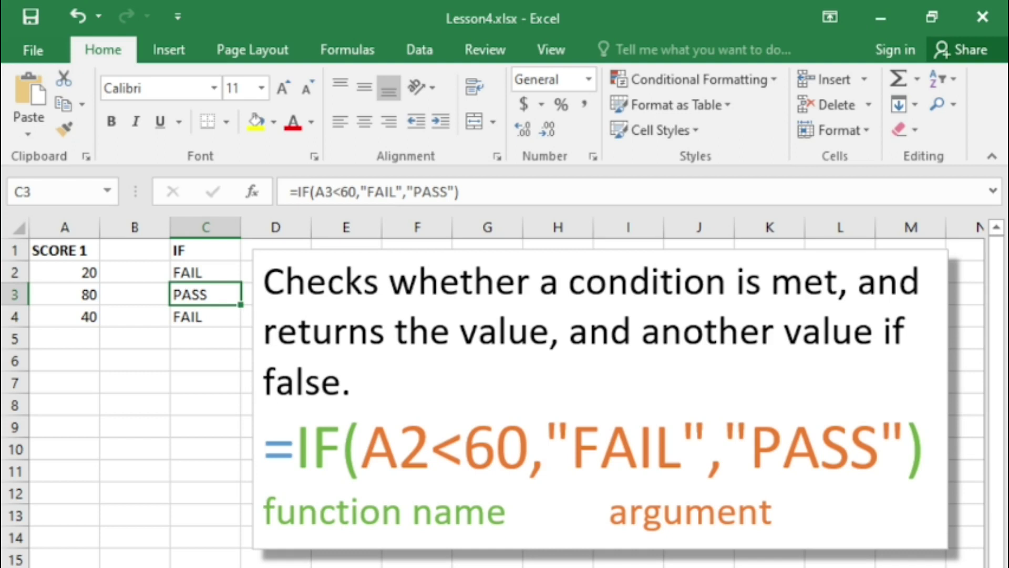
pyautogui.press('Down')
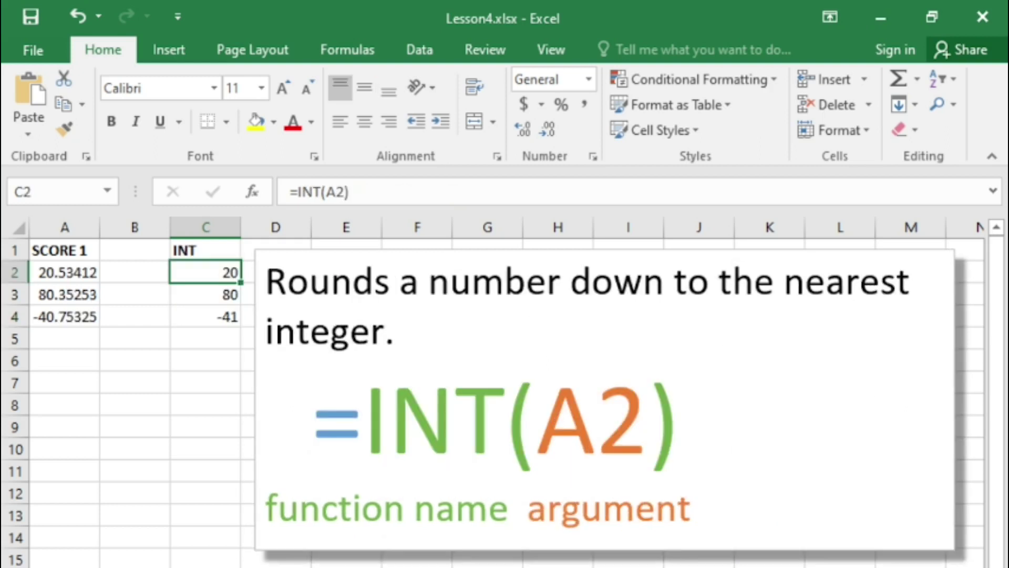
# Step: Compare the INT formulas in cells C2 to C4 with the decimal scores in column A
pyautogui.press('Left')
pyautogui.press('Right')
pyautogui.press('Down')
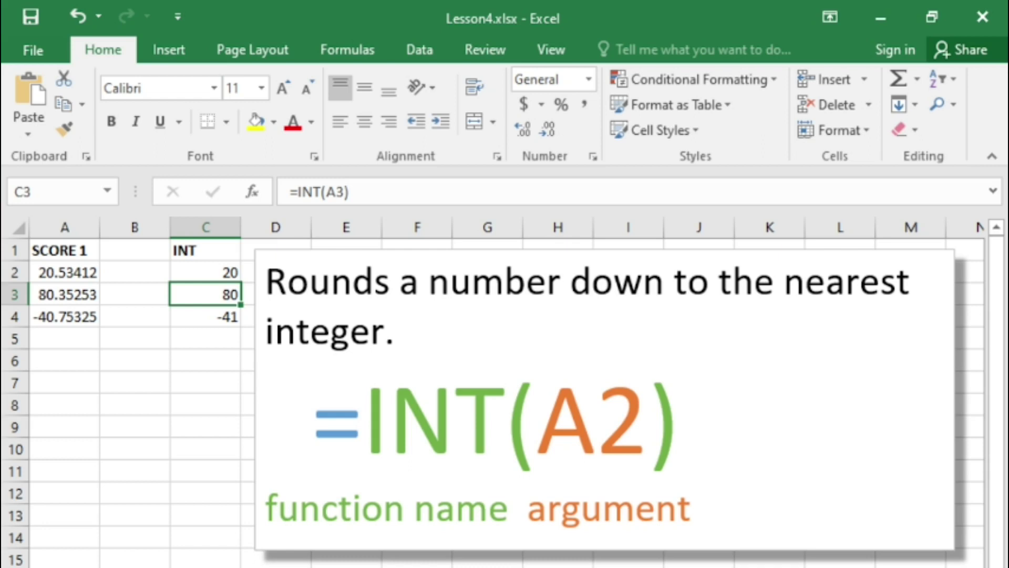
pyautogui.click(65, 294)
pyautogui.click(206, 294)
pyautogui.click(205, 316)
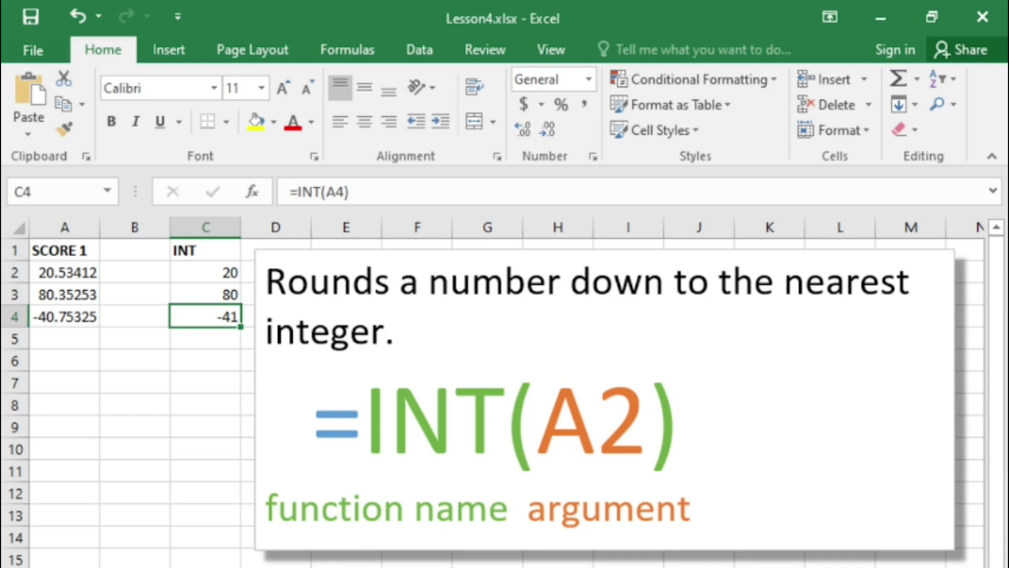
pyautogui.click(64, 316)
pyautogui.click(205, 317)
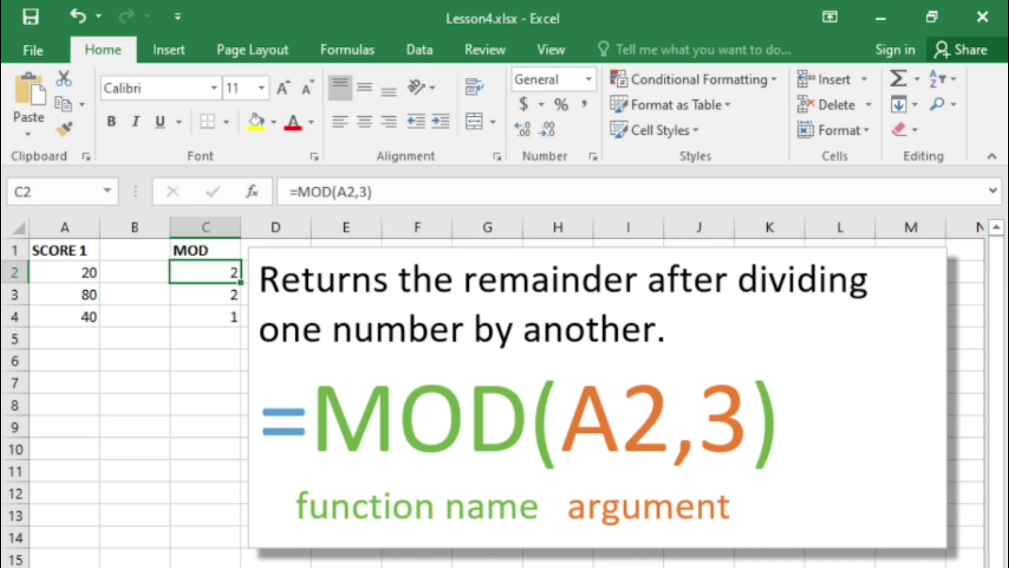
# Step: Compare the MOD formulas in cells C2 to C4, with divisor 3, against the scores in column A
pyautogui.click(64, 272)
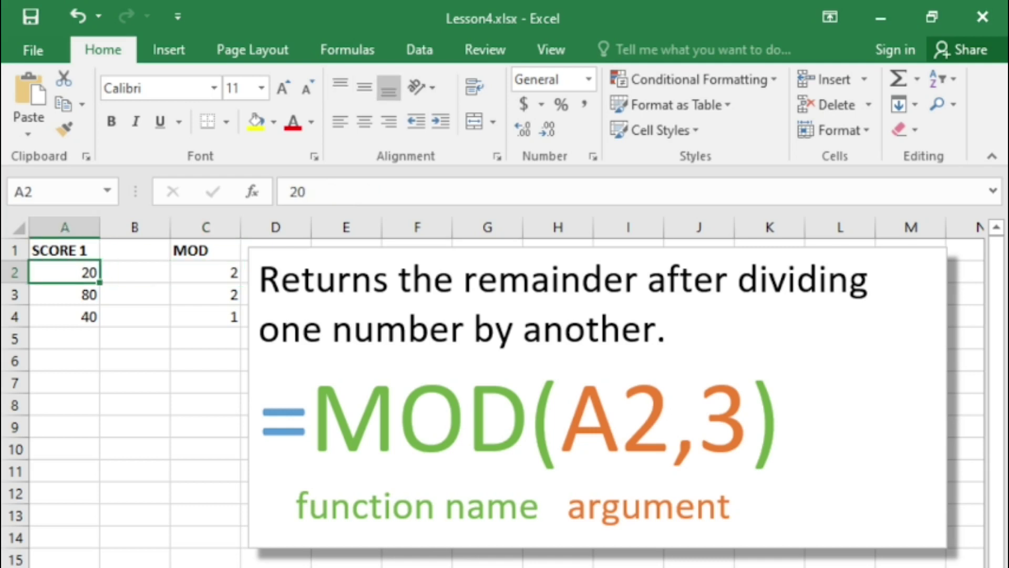
pyautogui.click(205, 273)
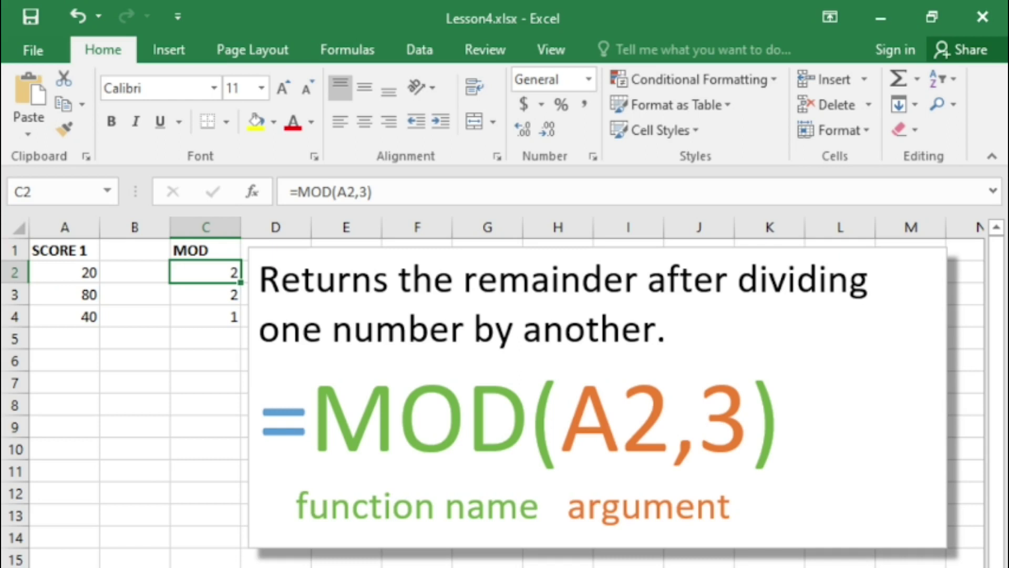
pyautogui.click(205, 294)
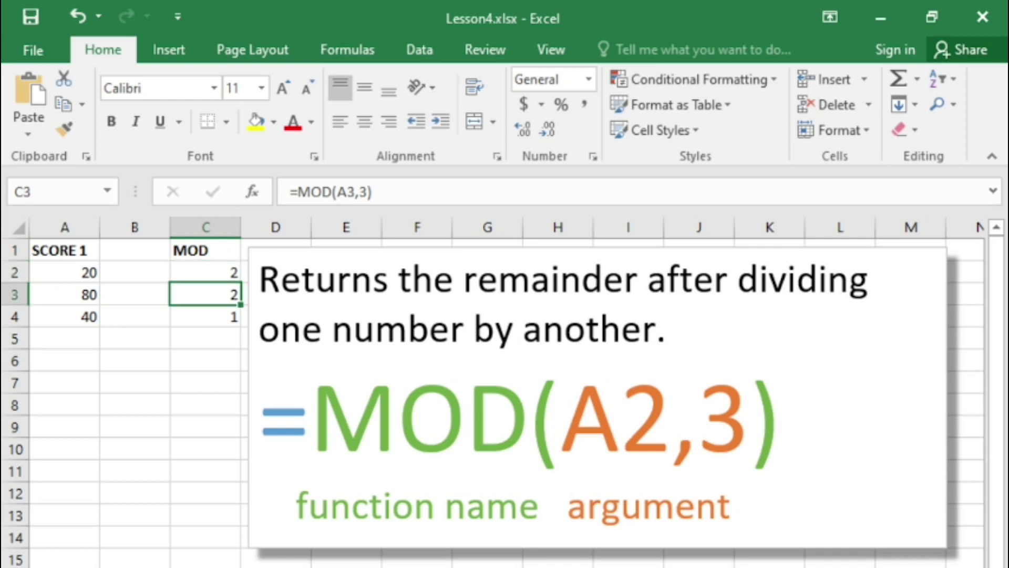
pyautogui.click(65, 294)
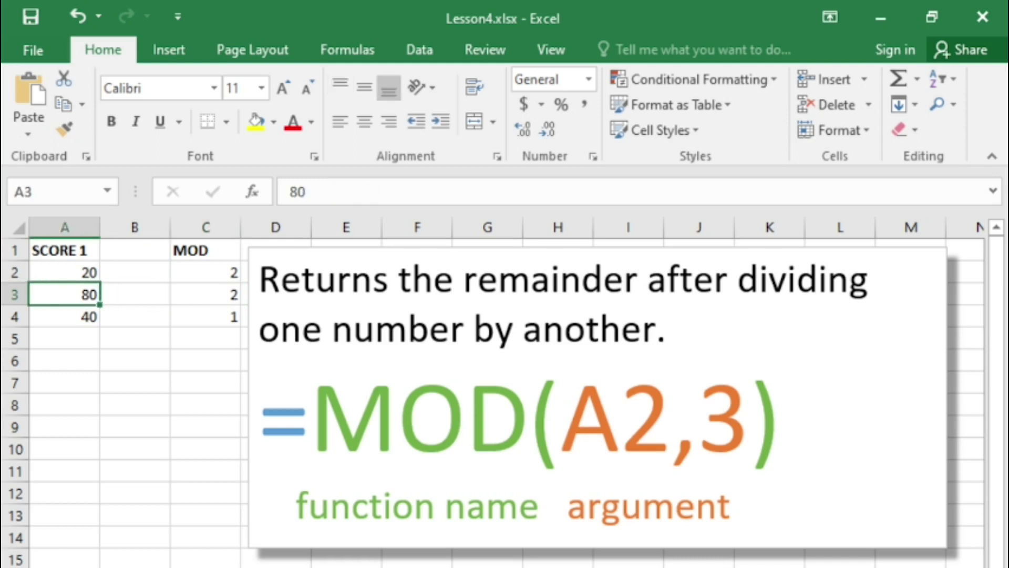
pyautogui.click(205, 294)
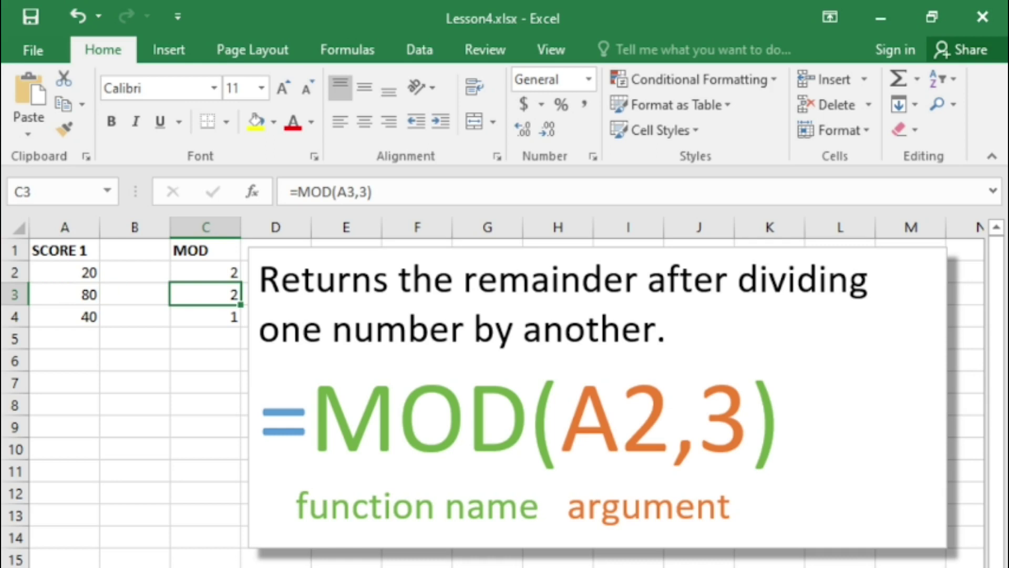
pyautogui.click(205, 316)
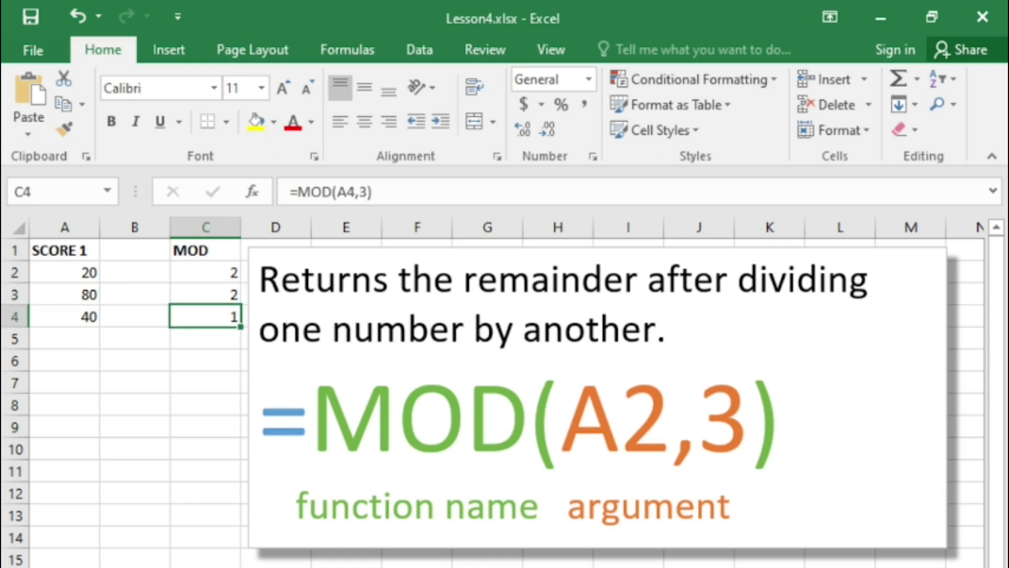
pyautogui.click(65, 317)
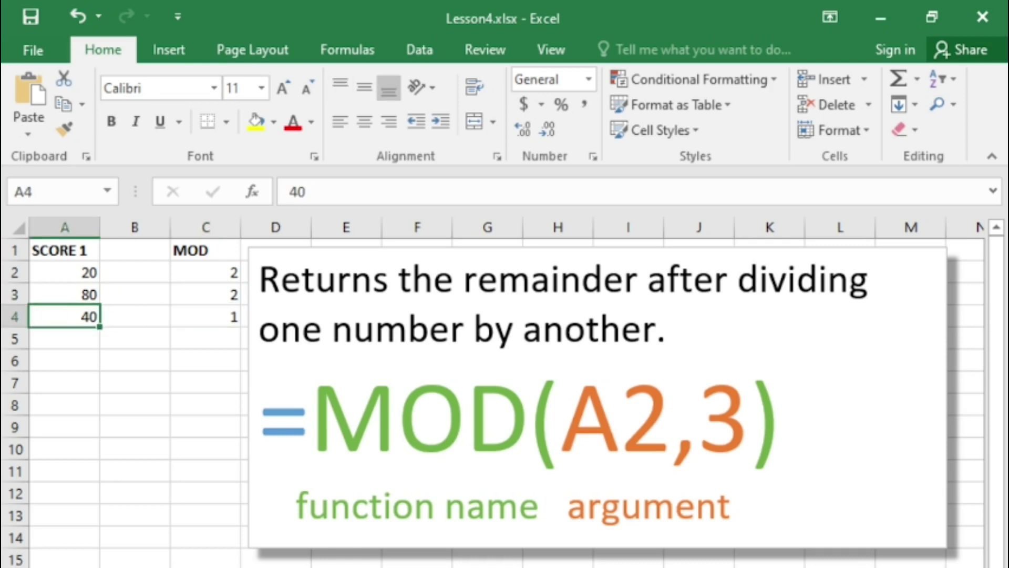
pyautogui.click(205, 316)
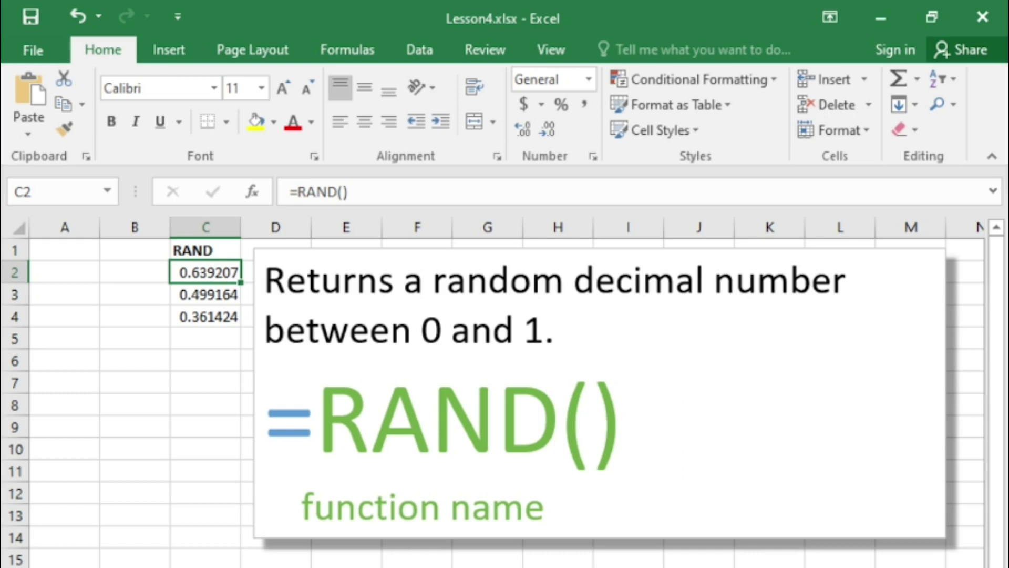
# Step: Examine the RAND formulas in cells C2 to C4
pyautogui.click(206, 294)
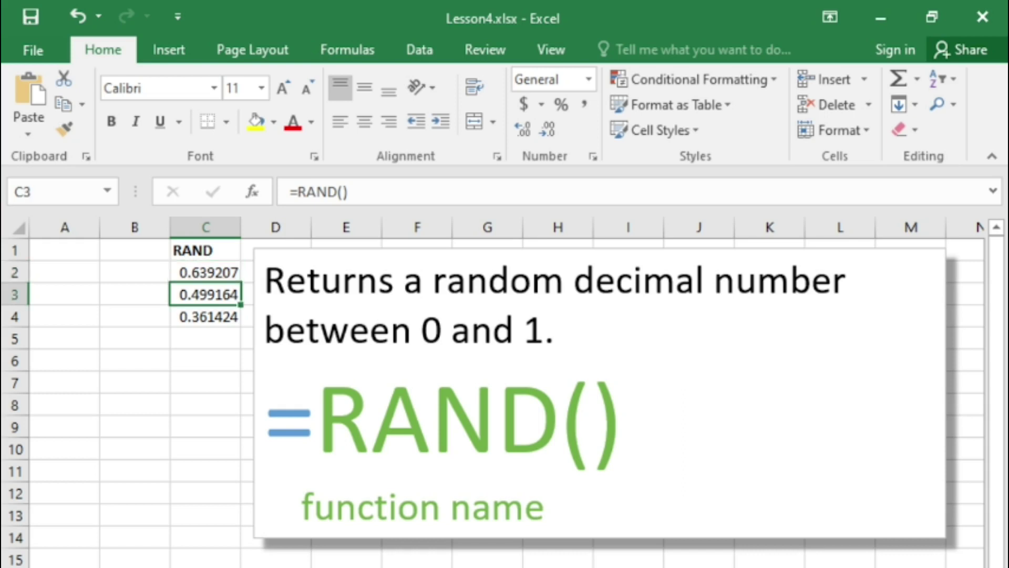
pyautogui.click(205, 317)
pyautogui.click(206, 273)
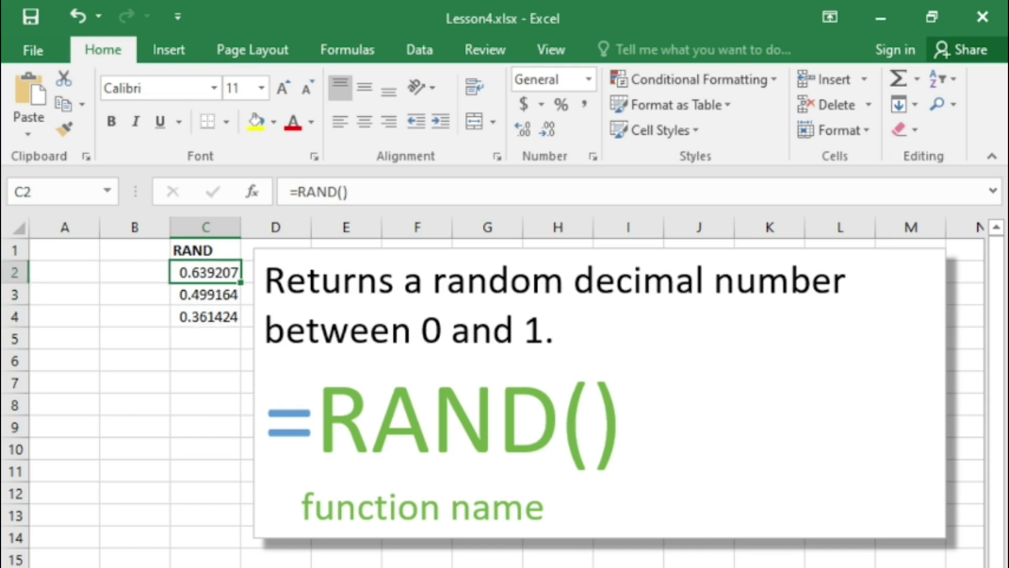
pyautogui.click(206, 316)
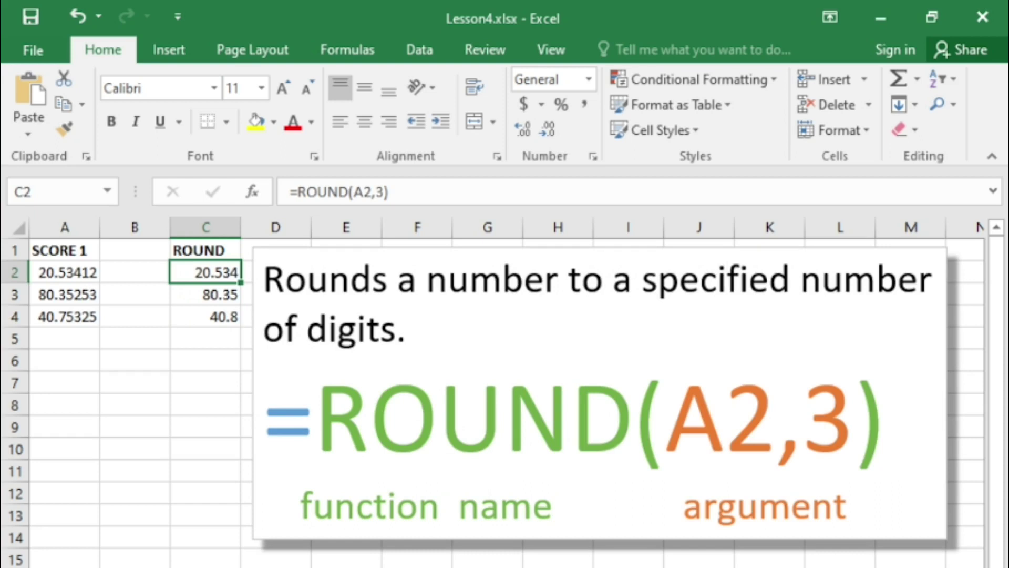
# Step: Compare the ROUND formulas in cells C2 to C4 and their digit arguments with the decimal scores in column A
pyautogui.click(135, 272)
pyautogui.click(205, 273)
pyautogui.click(205, 294)
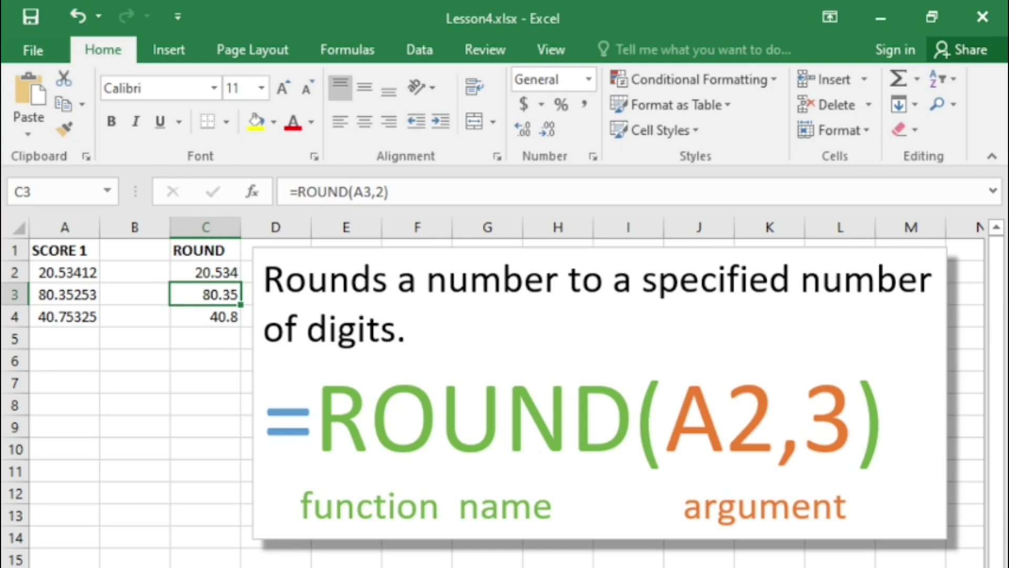
pyautogui.click(206, 316)
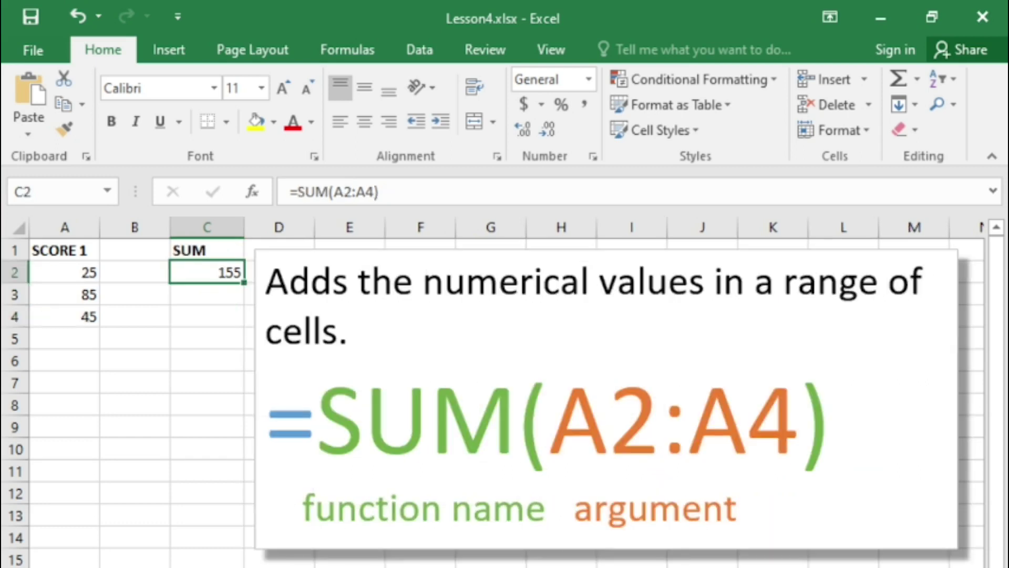
# Step: Examine the SUM formula in cell C2 and the scores in A2 to A4 that it adds
pyautogui.click(135, 272)
pyautogui.click(207, 272)
pyautogui.click(134, 273)
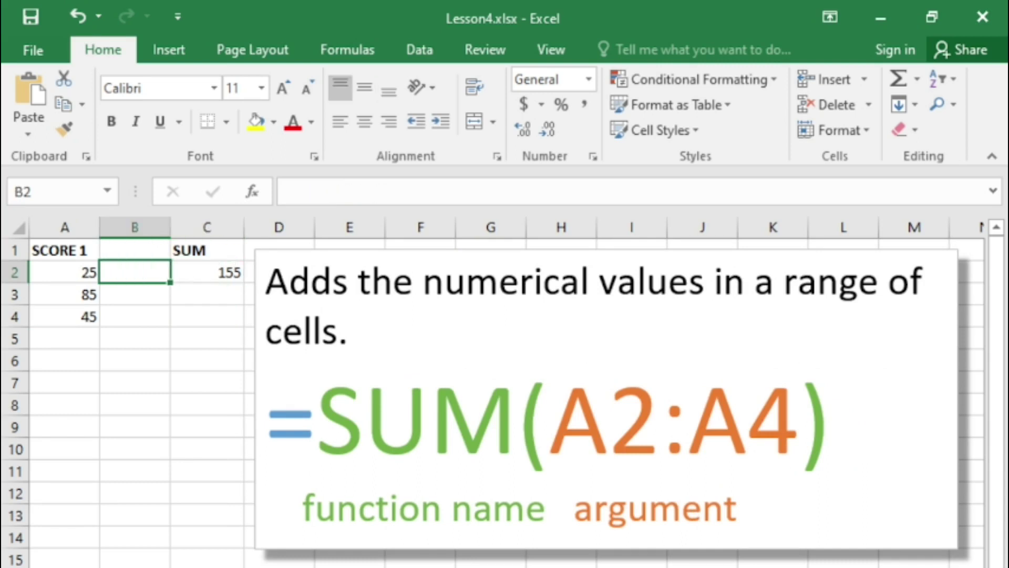
pyautogui.click(207, 272)
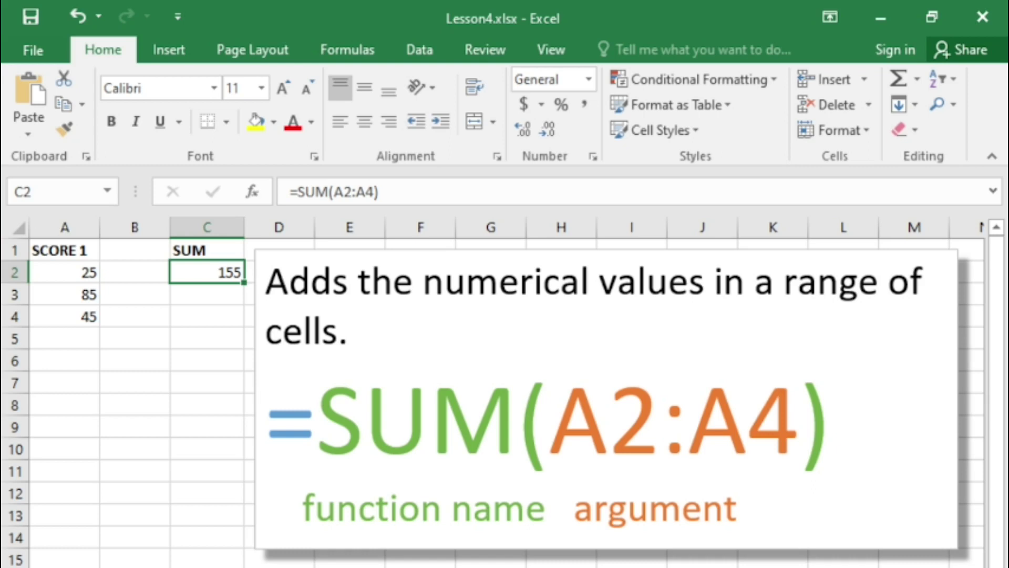
pyautogui.click(64, 273)
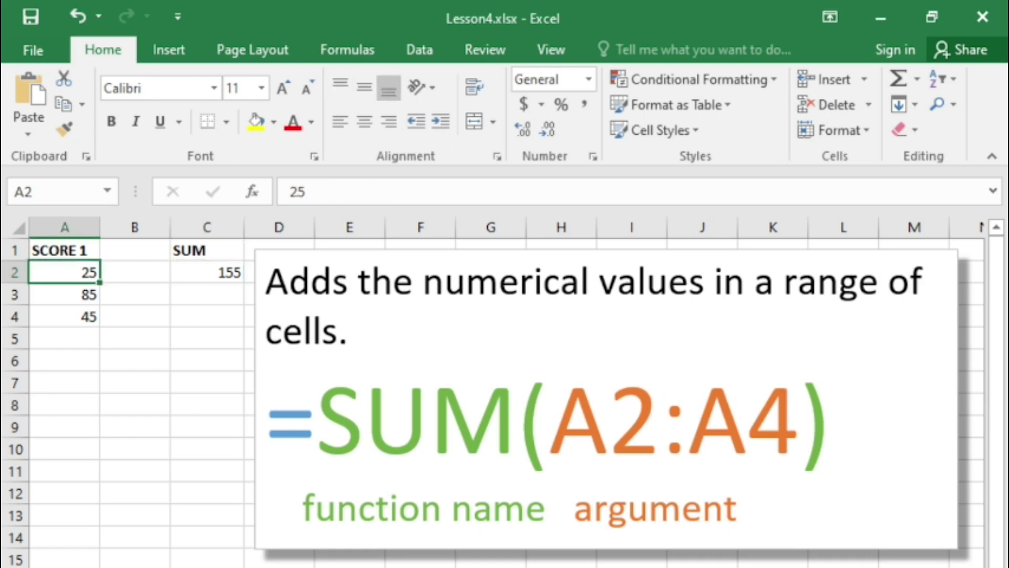
pyautogui.click(65, 294)
pyautogui.click(64, 317)
pyautogui.click(207, 272)
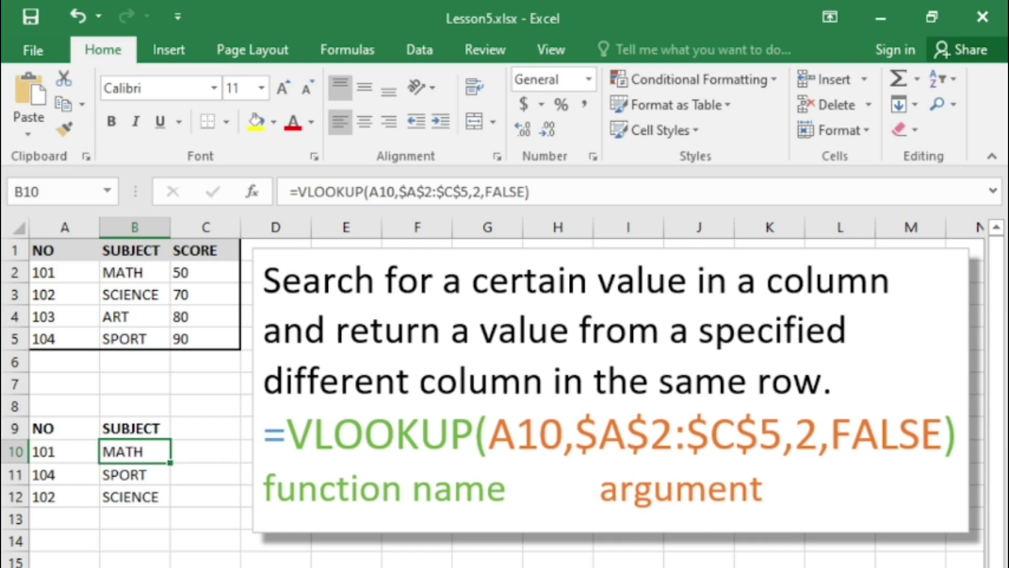
# Step: Trace the VLOOKUP formula in cell B10 from its lookup value in A10 through the corners of the table A2:C5
pyautogui.click(64, 452)
pyautogui.click(134, 451)
pyautogui.click(64, 272)
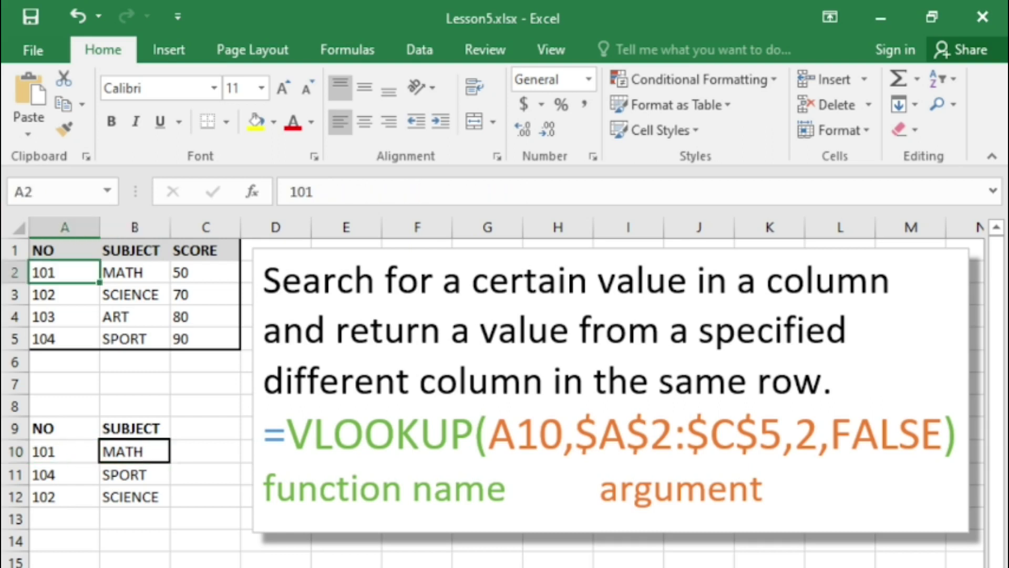
pyautogui.click(205, 338)
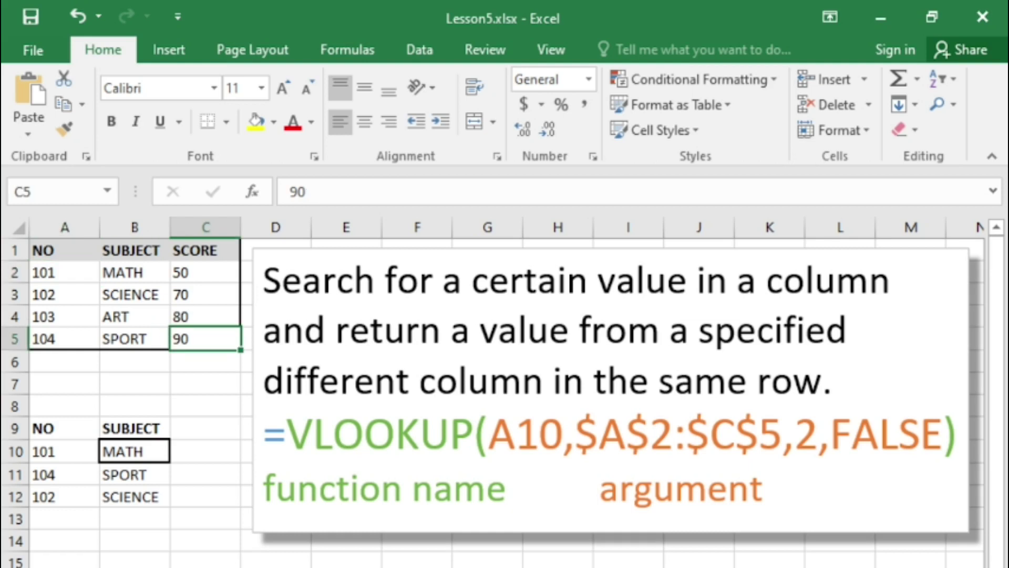
pyautogui.click(135, 451)
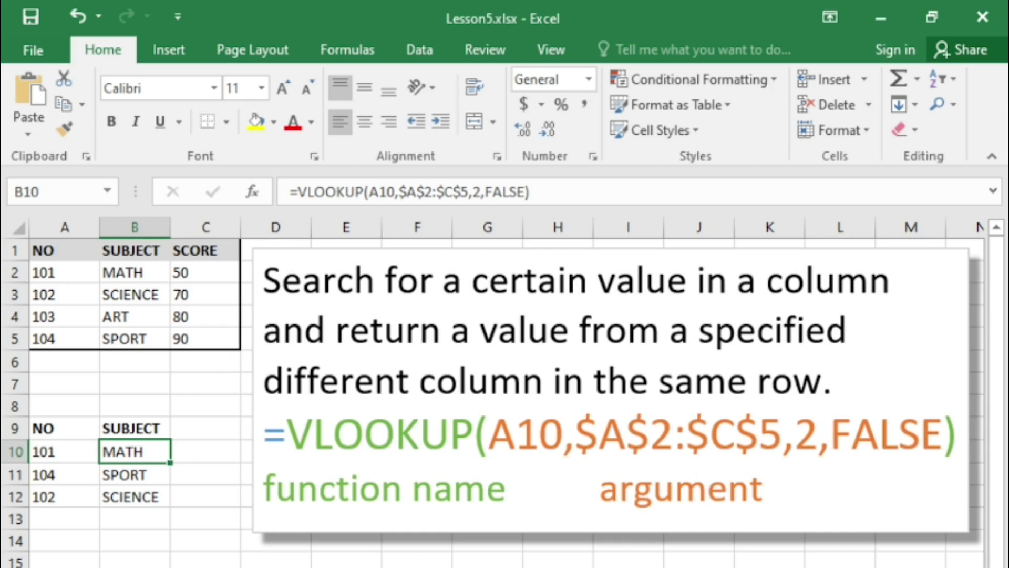
# Step: Trace the VLOOKUP formula in cell B11 from lookup value A11 through table A2:C5 to the matching subject in B5
pyautogui.click(135, 474)
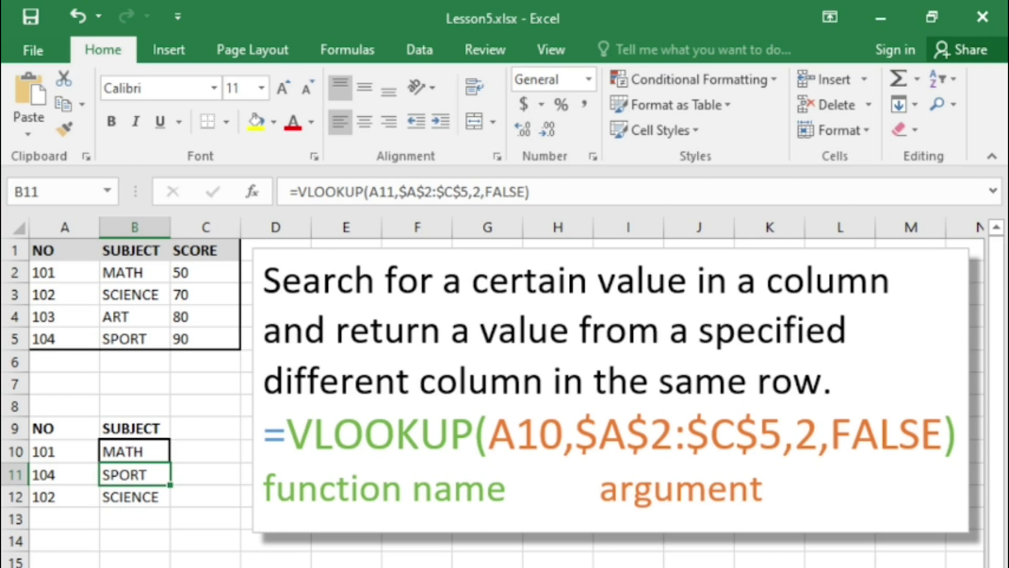
pyautogui.click(64, 474)
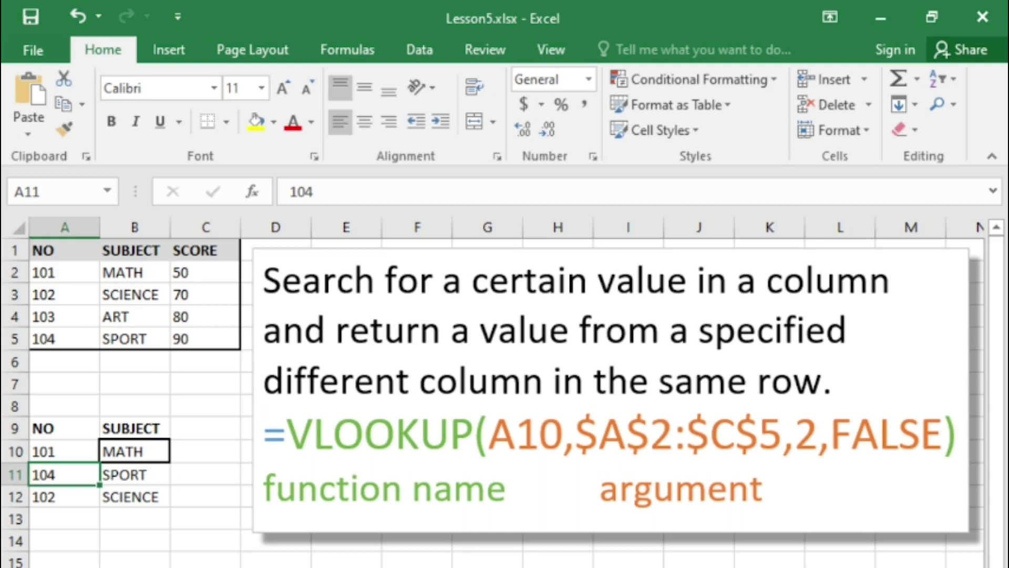
pyautogui.click(64, 451)
pyautogui.click(64, 272)
pyautogui.click(205, 339)
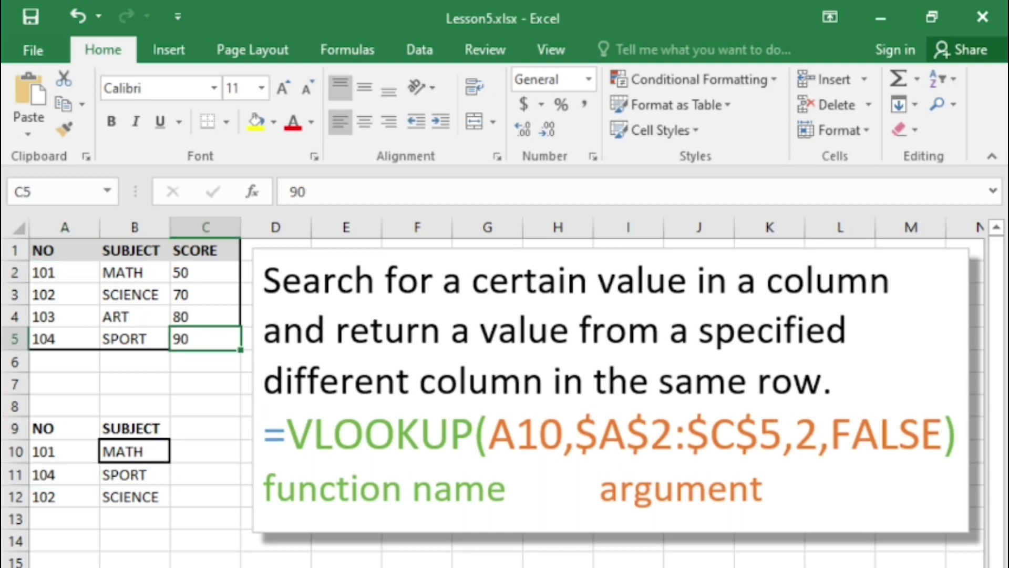
pyautogui.click(134, 475)
pyautogui.click(135, 338)
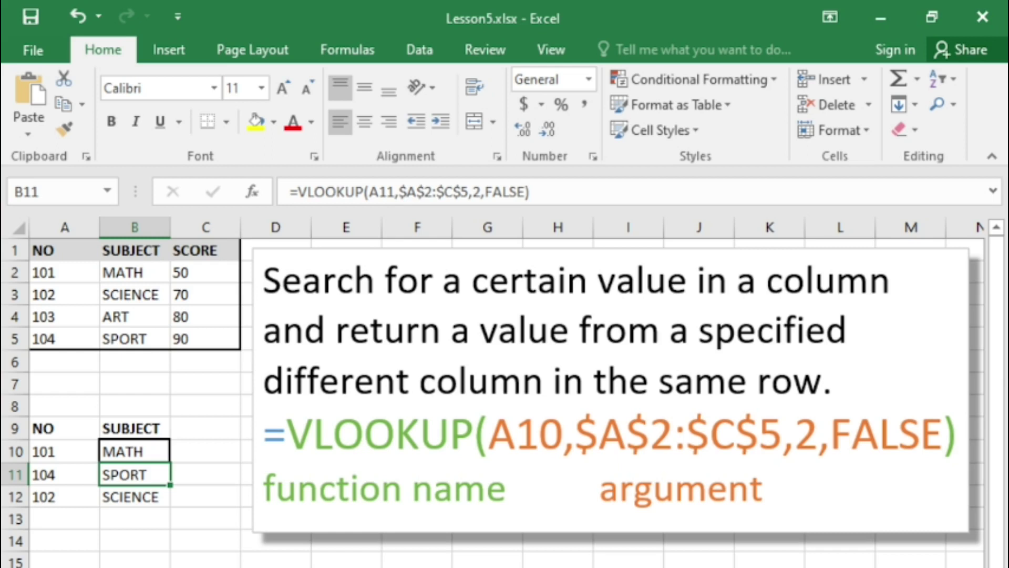
# Step: Trace the VLOOKUP formula in cell B12 from lookup value A12 through table A2:C5 to the matching subject in B3
pyautogui.click(135, 497)
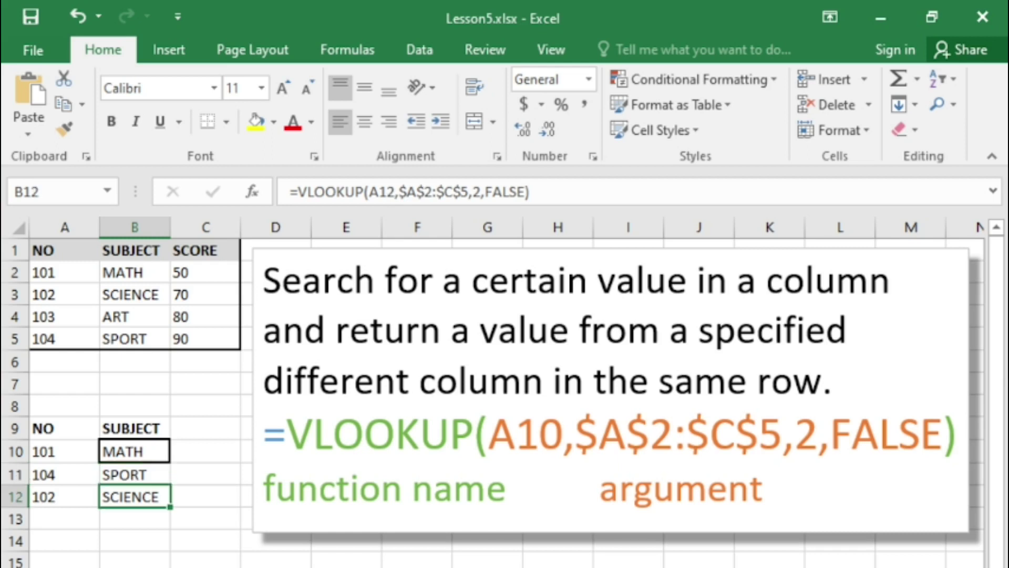
pyautogui.click(64, 497)
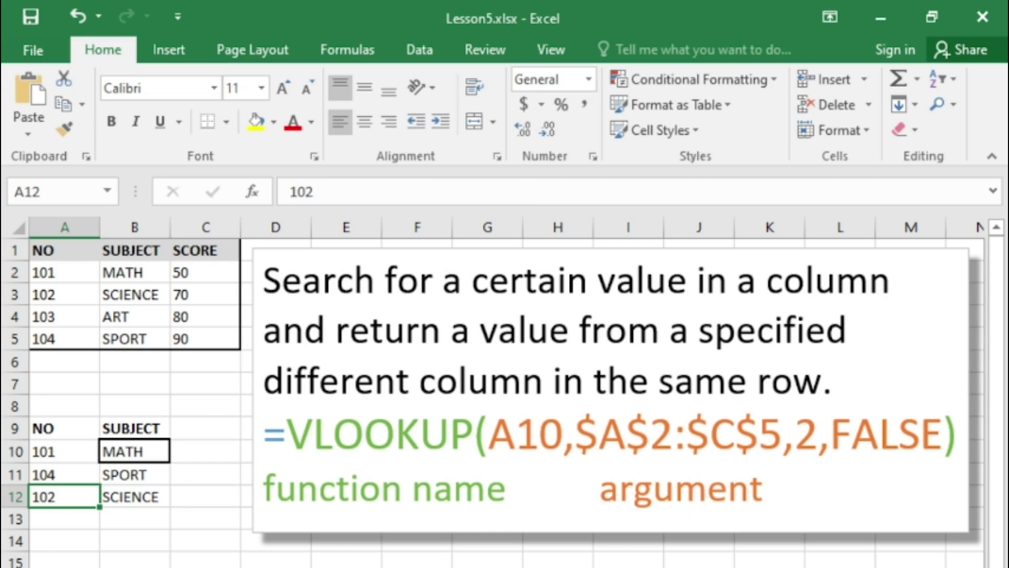
pyautogui.click(64, 272)
pyautogui.click(205, 339)
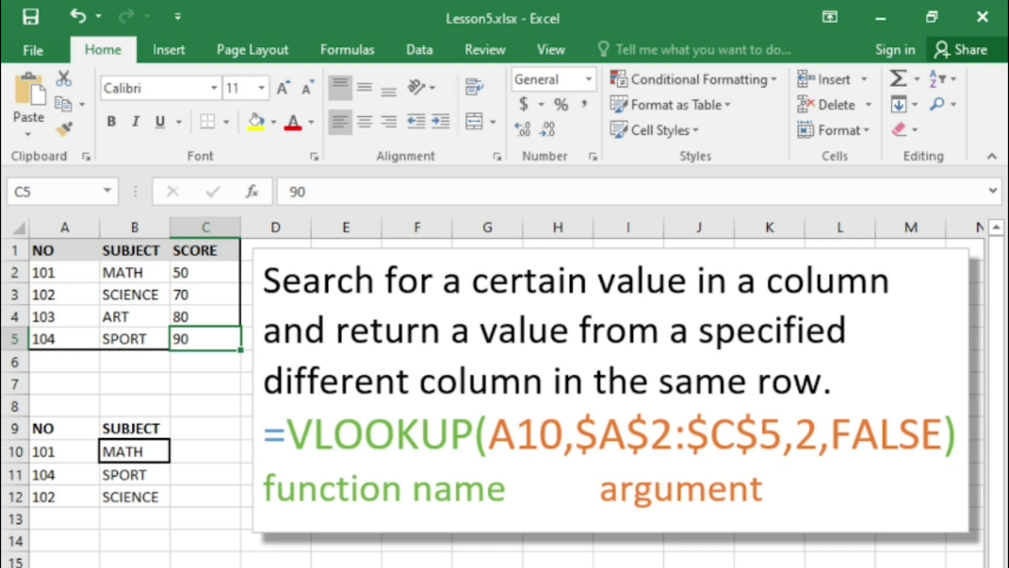
pyautogui.click(205, 295)
pyautogui.click(135, 295)
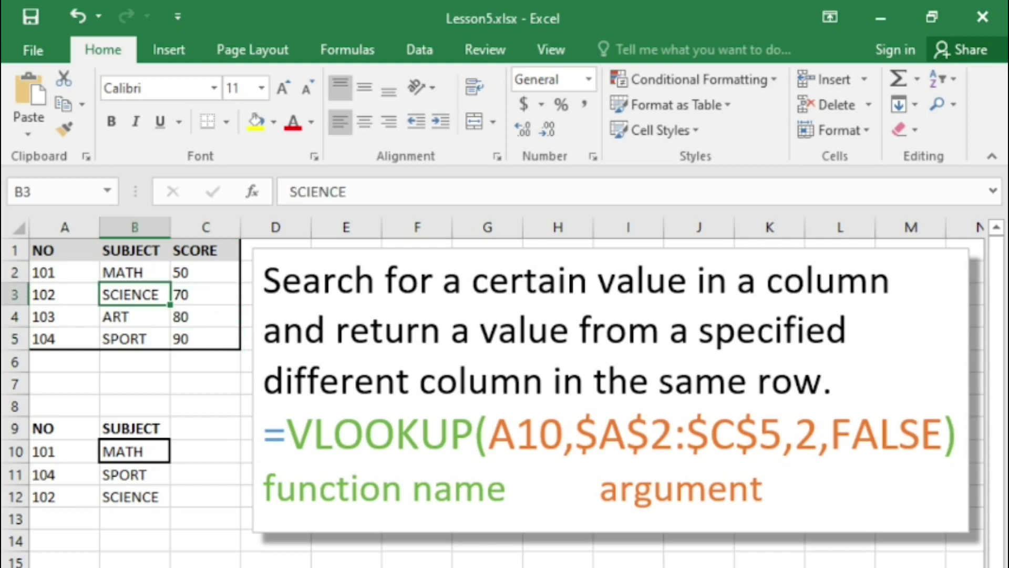
pyautogui.click(135, 496)
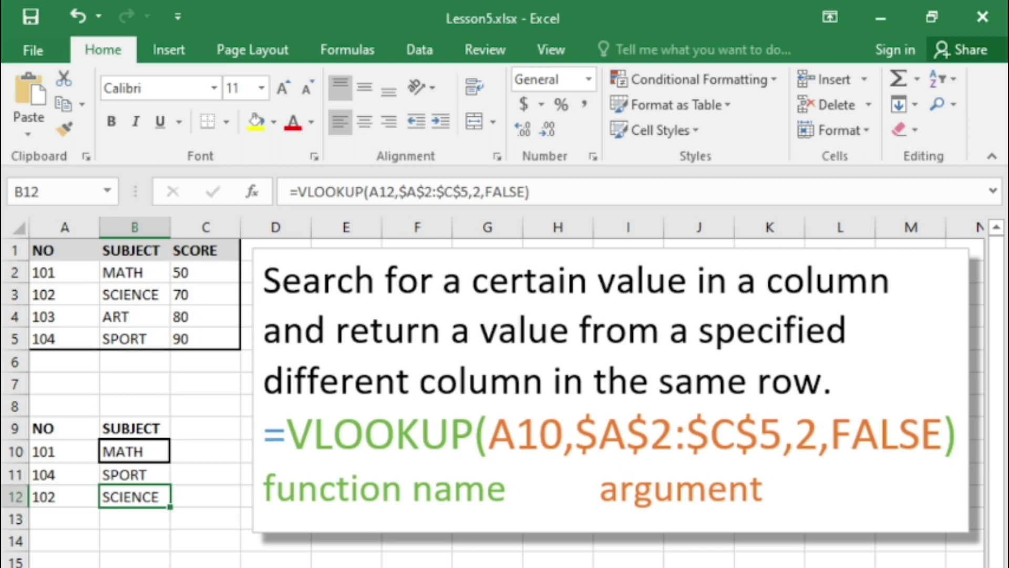
# Step: Trace the HLOOKUP formula in cell B10 from lookup value A10 through table B1:E3 to the matching subject in B2
pyautogui.click(134, 451)
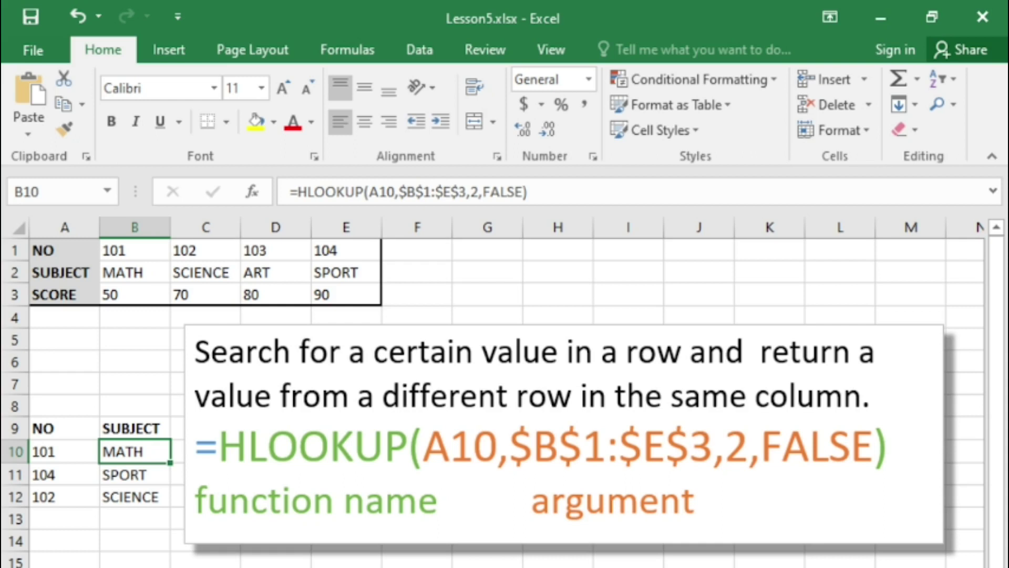
pyautogui.click(64, 451)
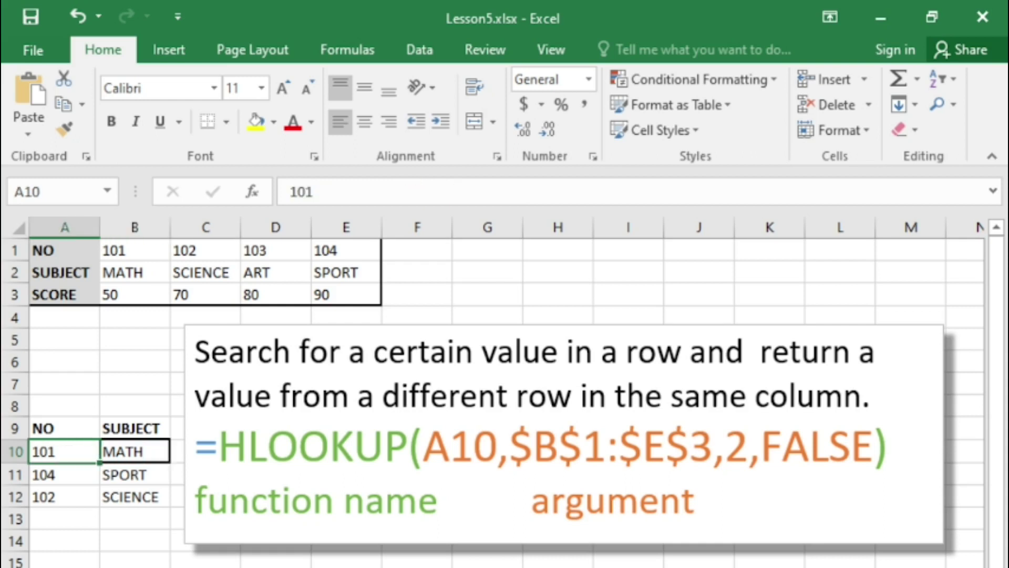
pyautogui.click(135, 251)
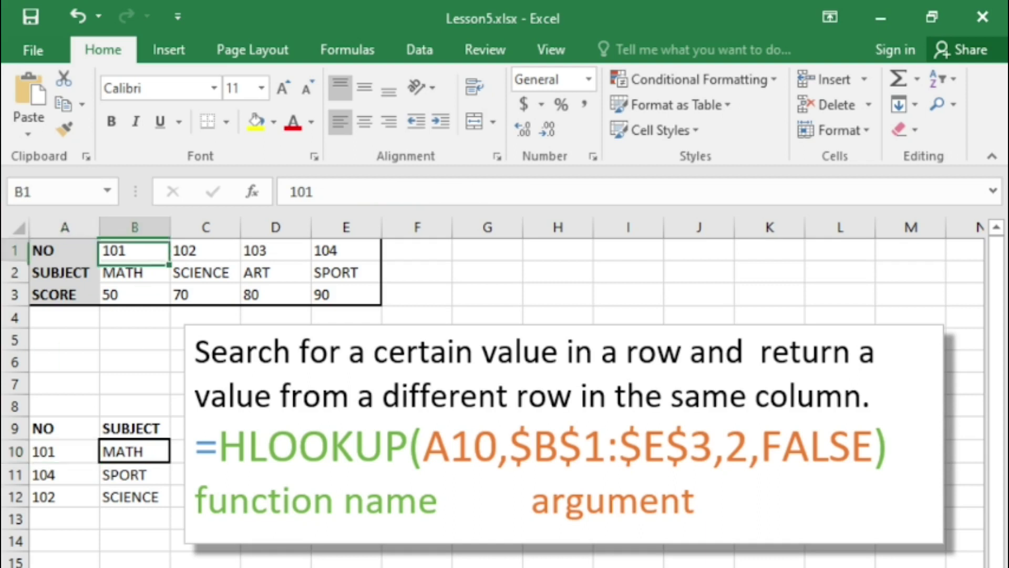
pyautogui.click(346, 295)
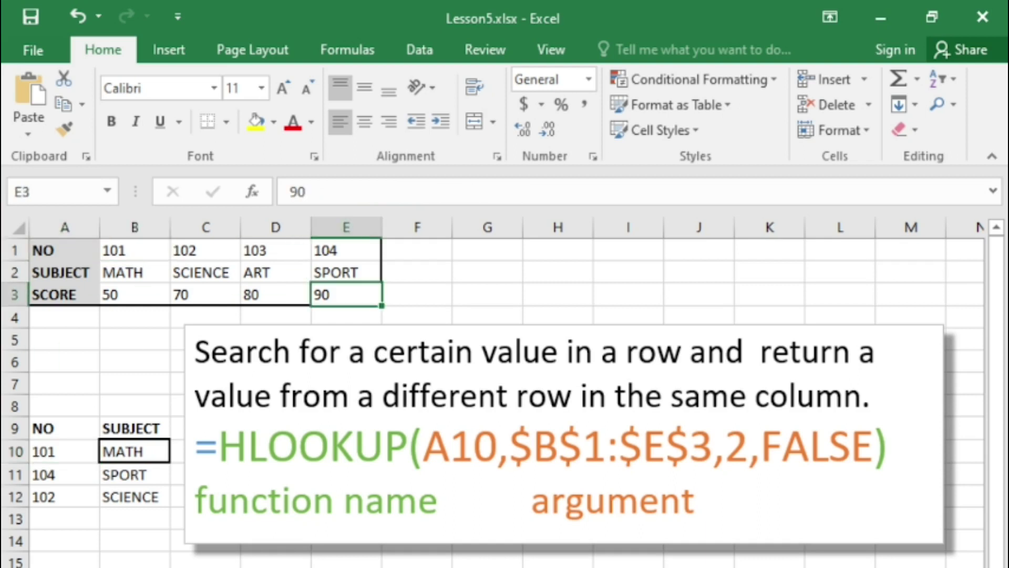
pyautogui.click(134, 272)
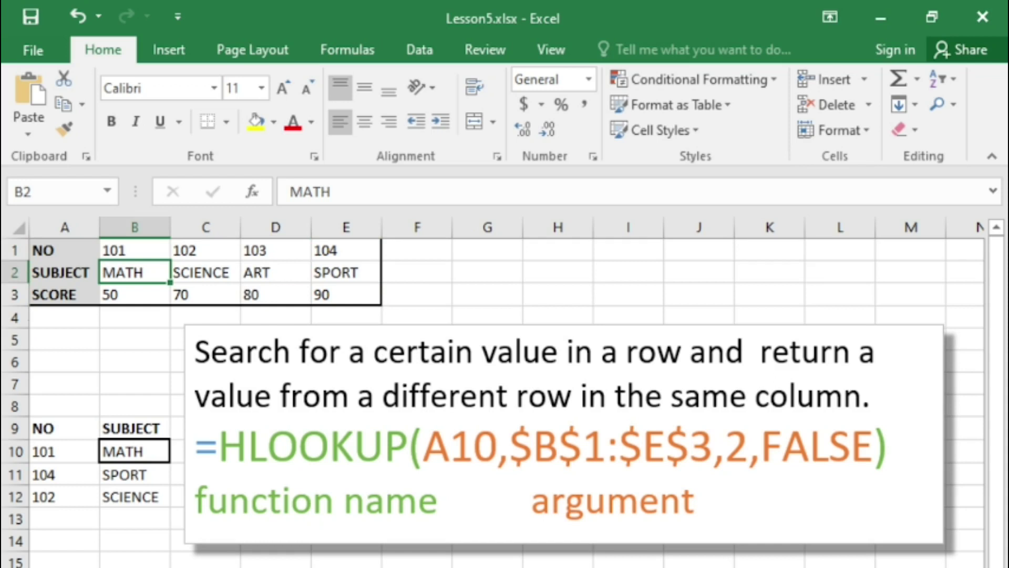
pyautogui.click(135, 452)
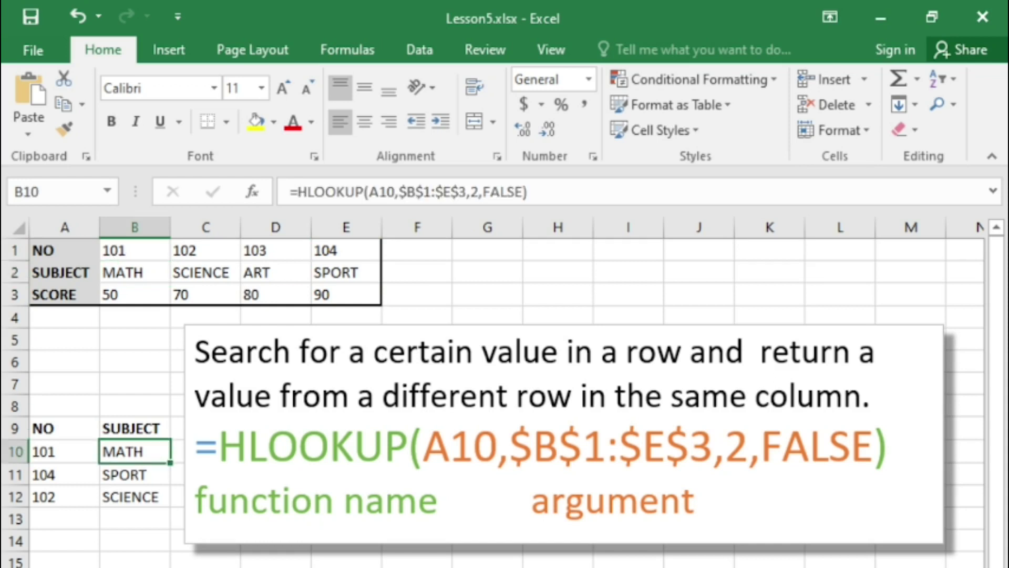
# Step: Trace the HLOOKUP formula in cell B11 from lookup value A11 through table B1:E3 to the matching subject in E2
pyautogui.click(135, 474)
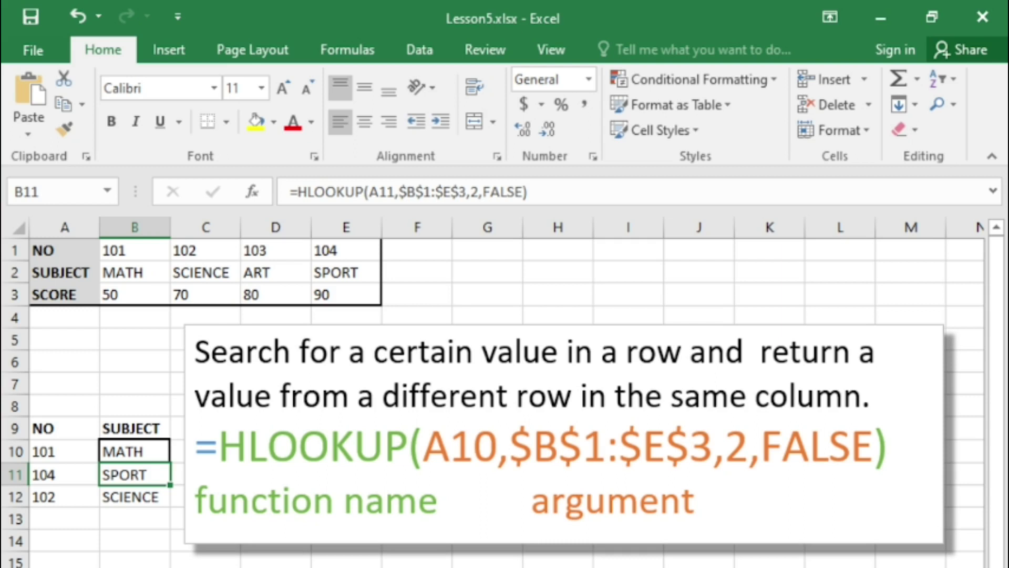
pyautogui.click(65, 475)
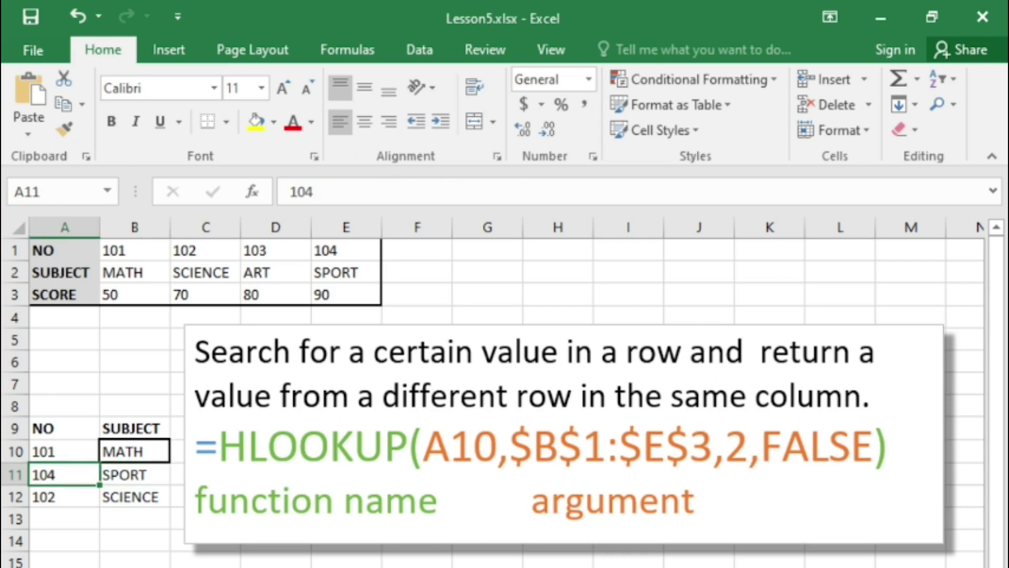
pyautogui.click(135, 250)
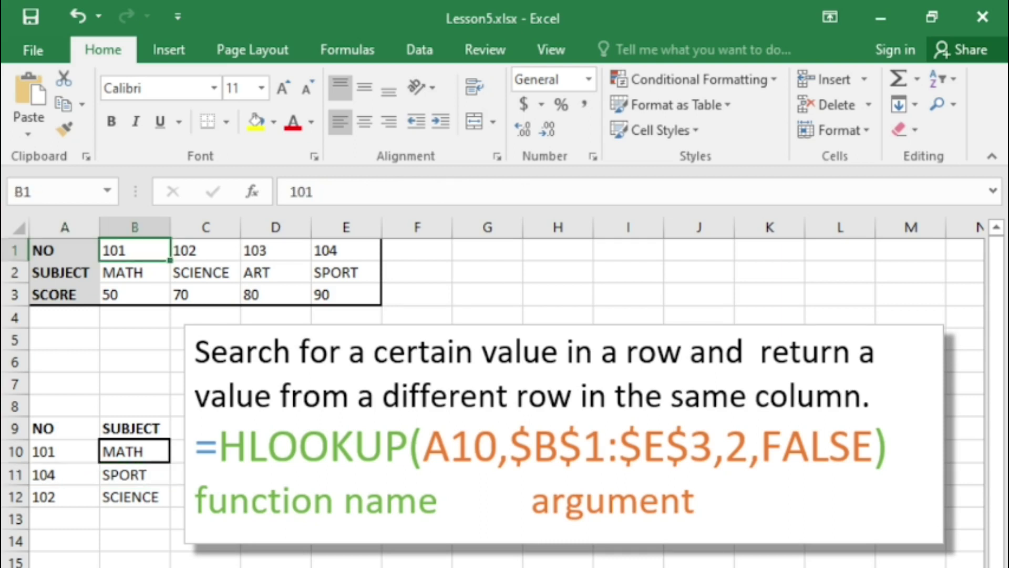
pyautogui.click(346, 294)
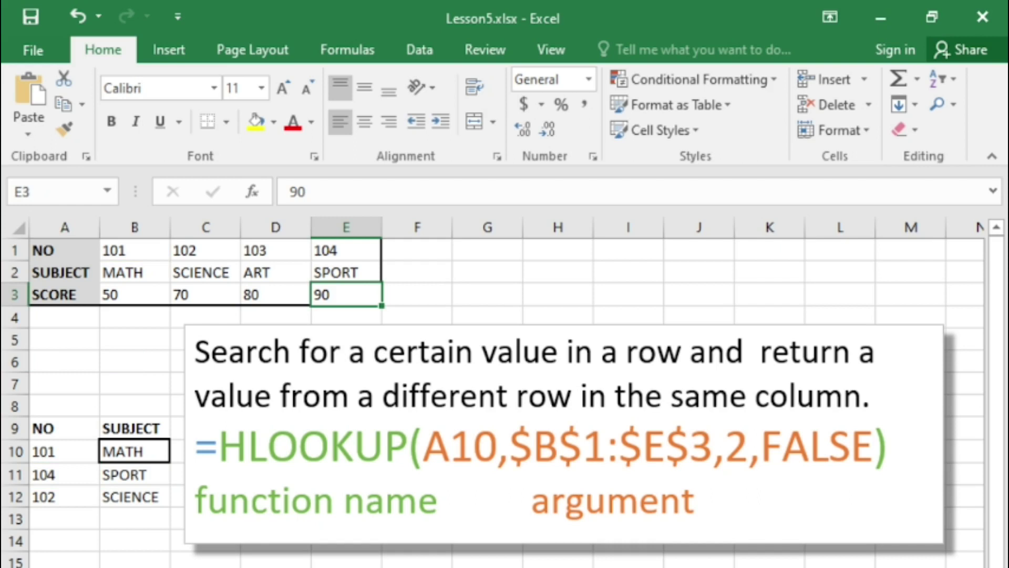
pyautogui.click(346, 272)
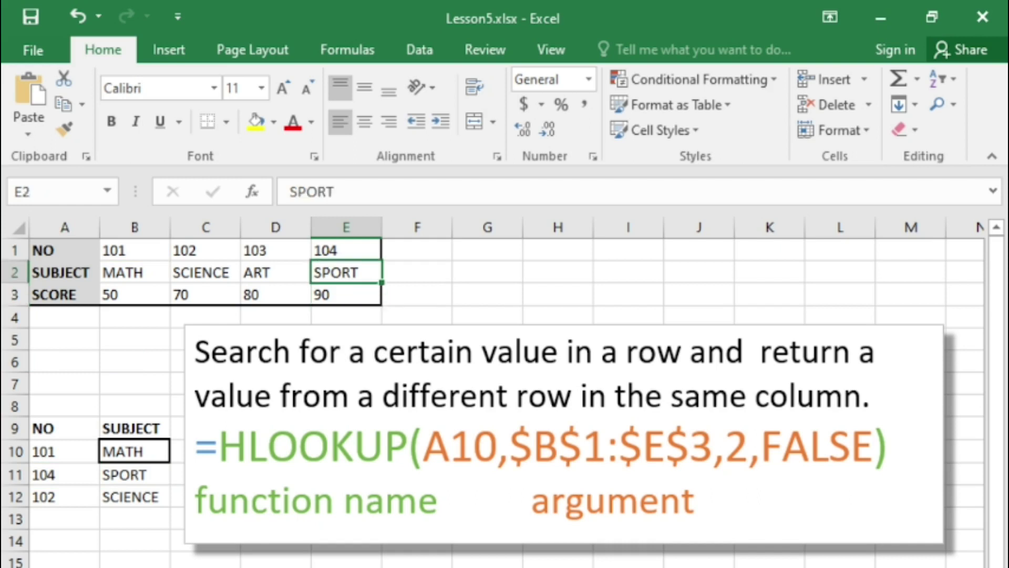
pyautogui.click(135, 474)
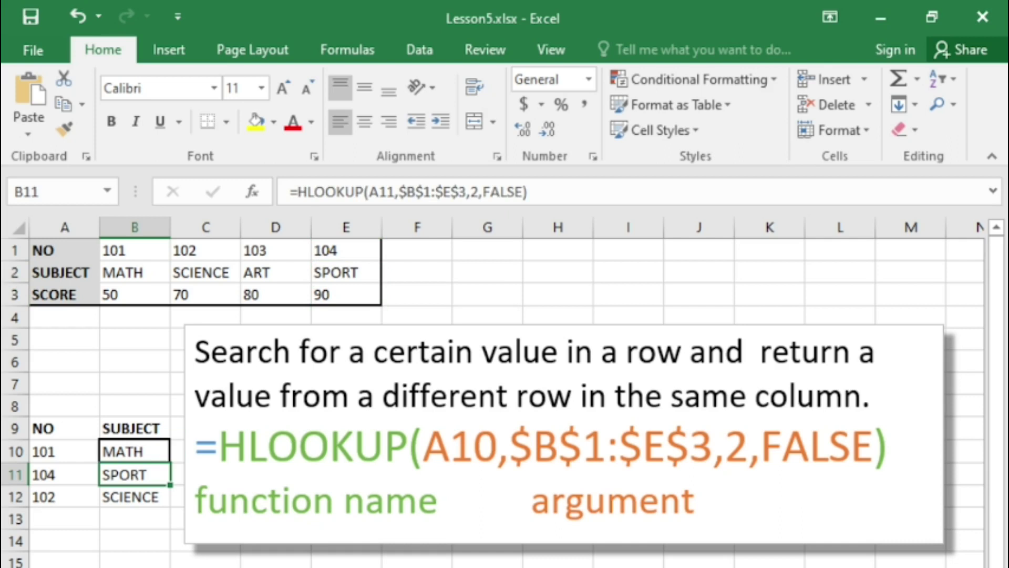
# Step: Trace the HLOOKUP formula in cell B12 from lookup value A12 through table B1:E3 to the matching subject in C2
pyautogui.click(135, 497)
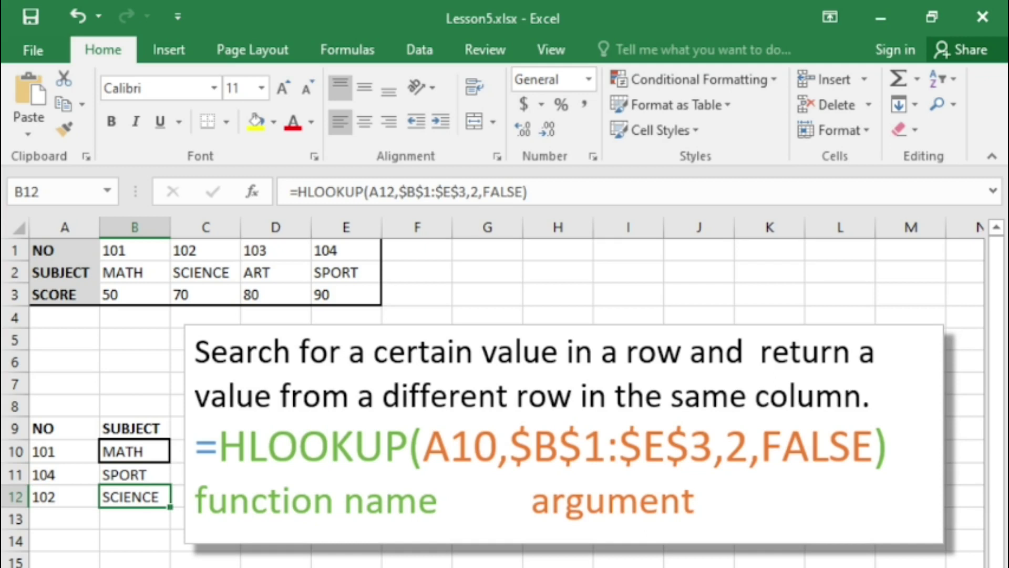
pyautogui.click(65, 497)
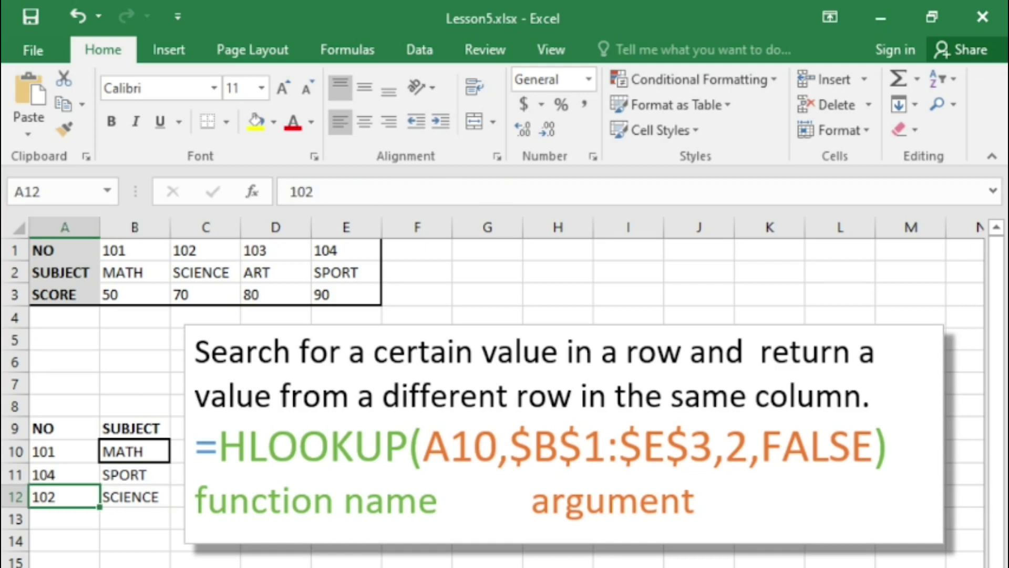
pyautogui.click(135, 250)
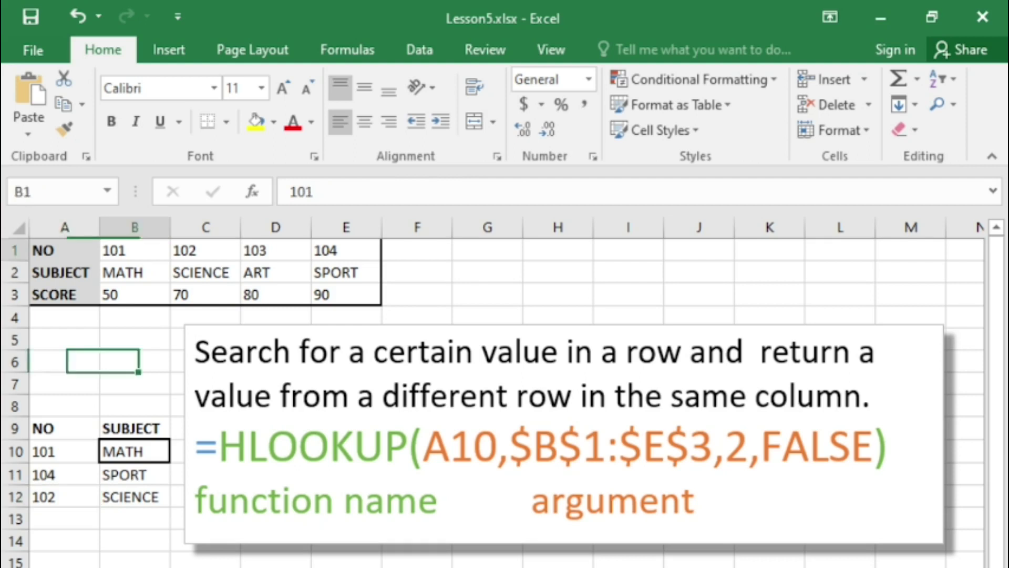
pyautogui.click(346, 295)
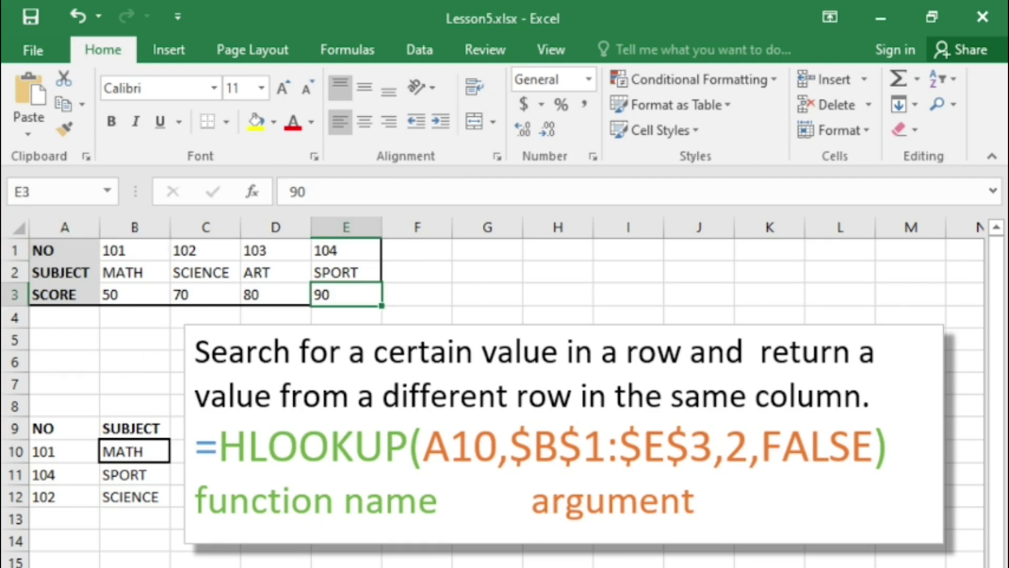
pyautogui.click(206, 272)
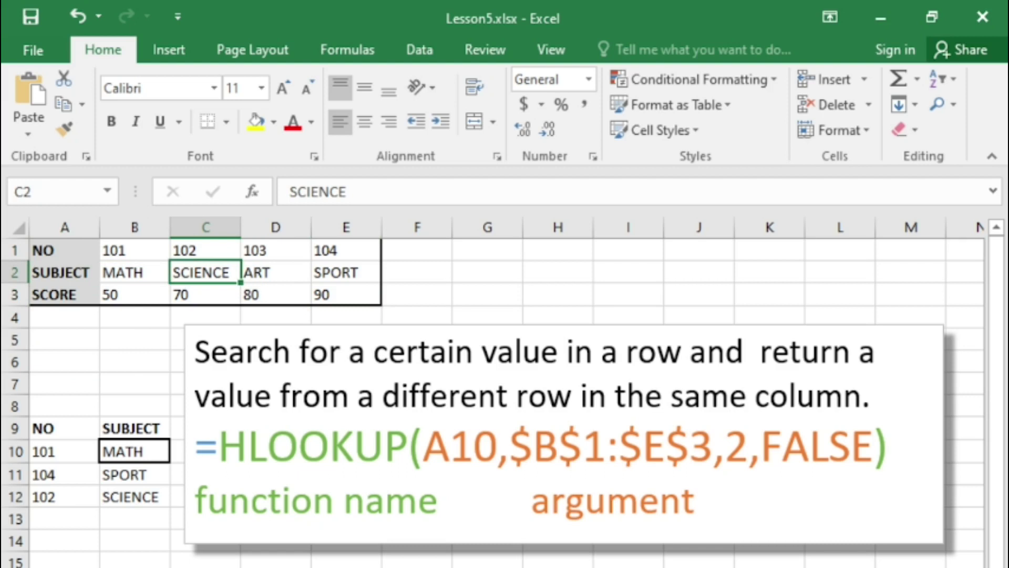
pyautogui.click(134, 497)
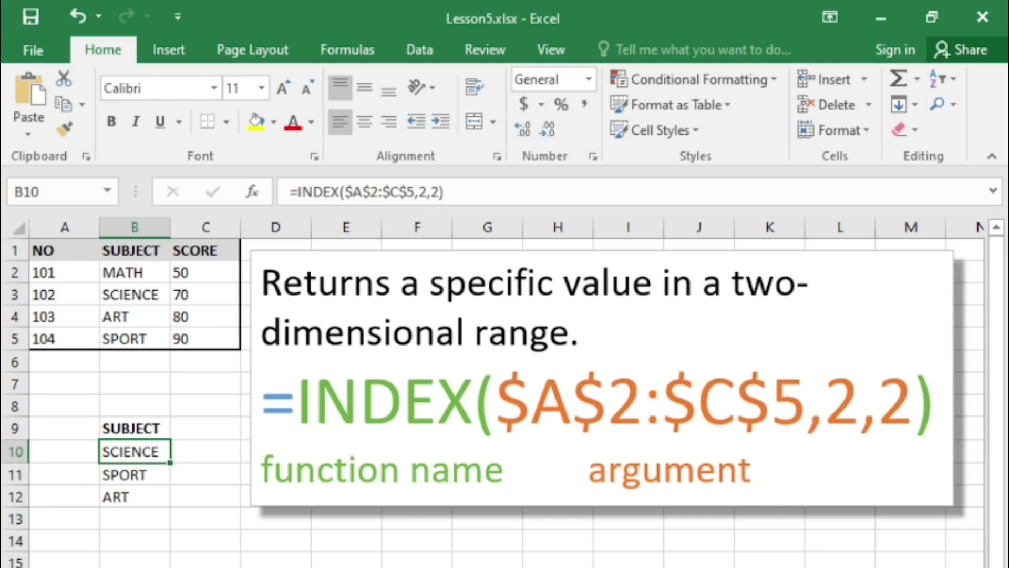
# Step: Trace the INDEX formula in cell B10 through range A2:C5 to the subject in B3, at row 2, column 2
pyautogui.click(135, 295)
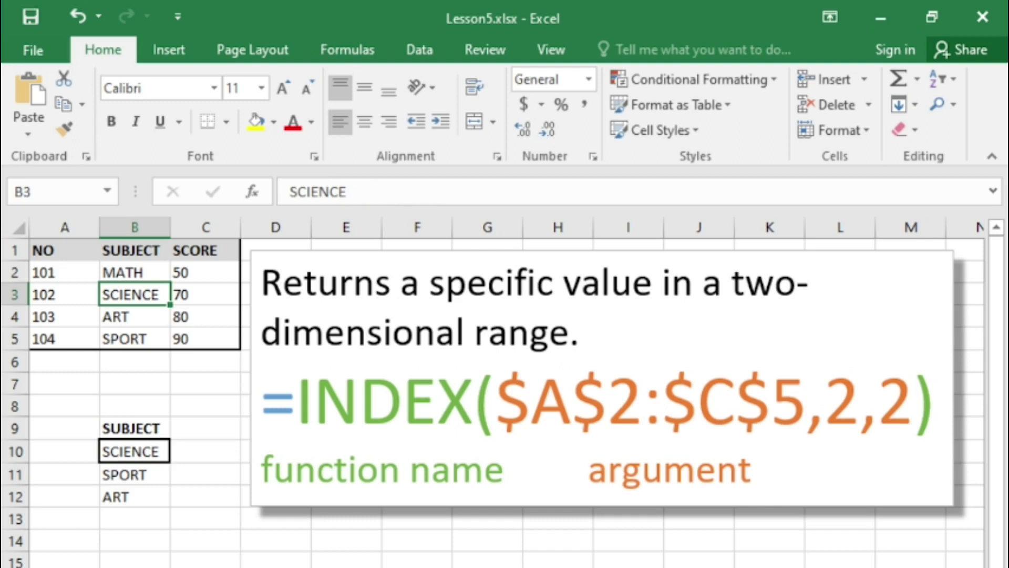
pyautogui.click(65, 272)
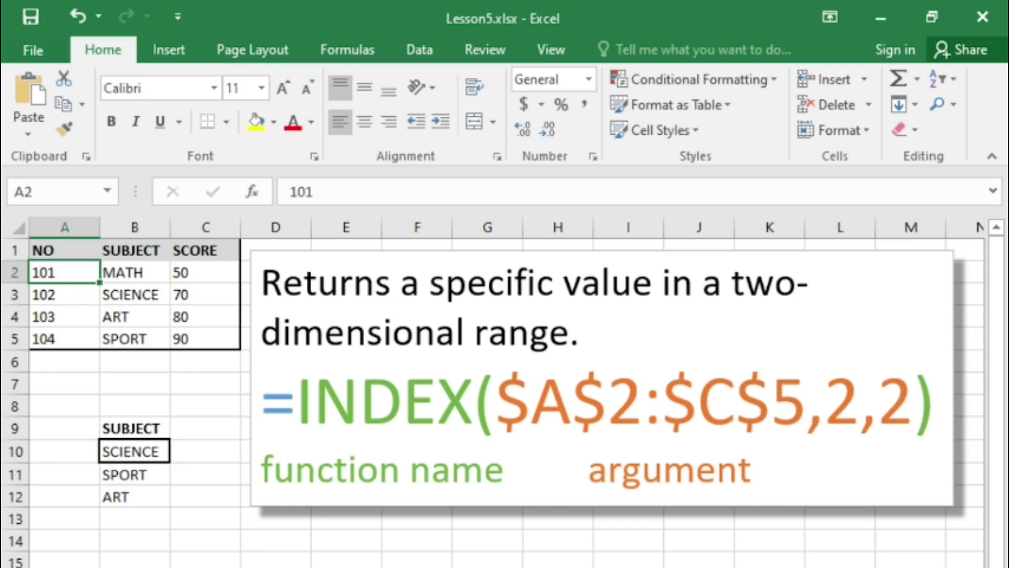
pyautogui.click(206, 339)
pyautogui.click(134, 295)
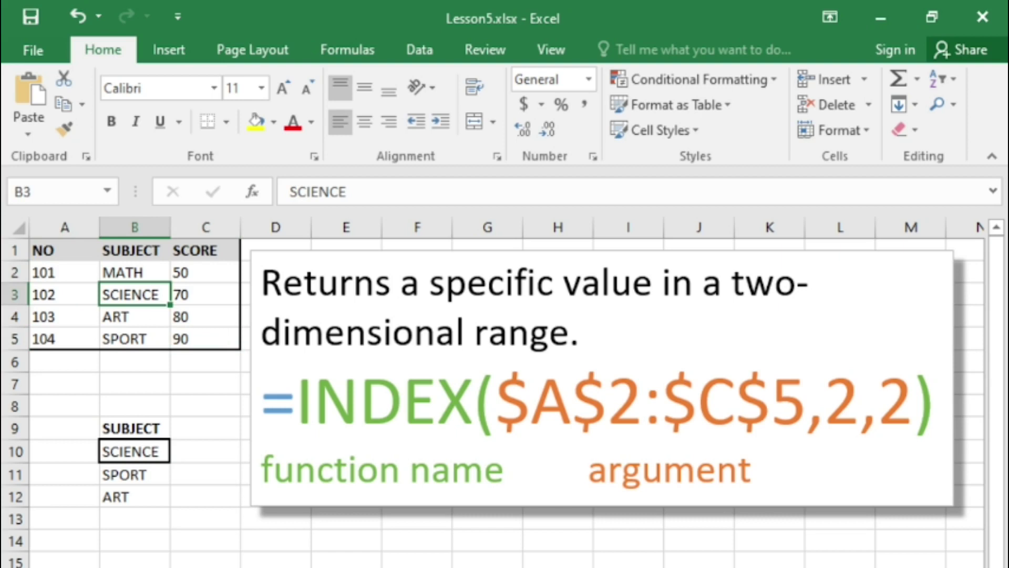
pyautogui.click(135, 452)
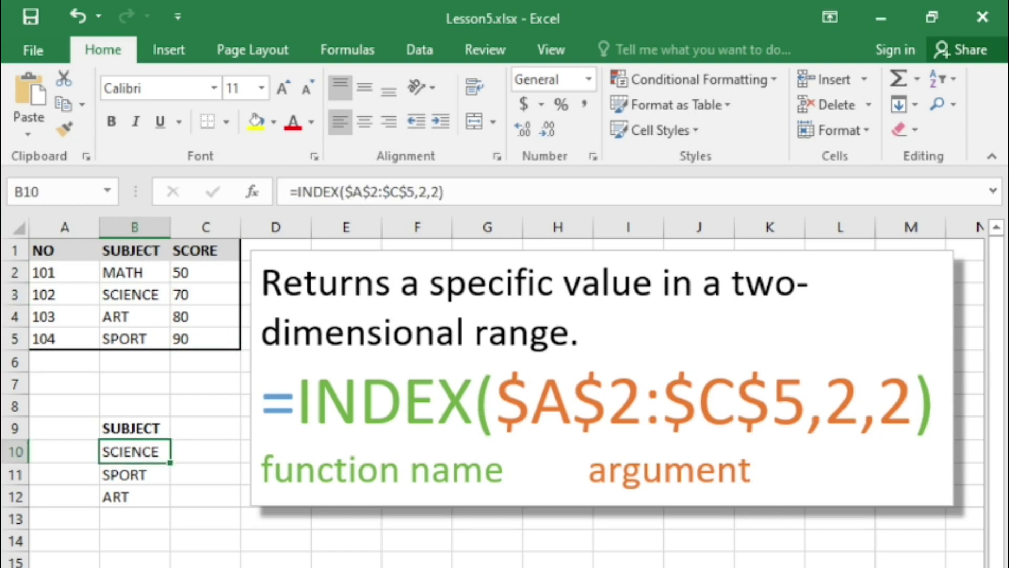
# Step: Trace the INDEX formula in cell B11 through range A2:C5 to the subject in B5, at row 4, column 2
pyautogui.click(134, 474)
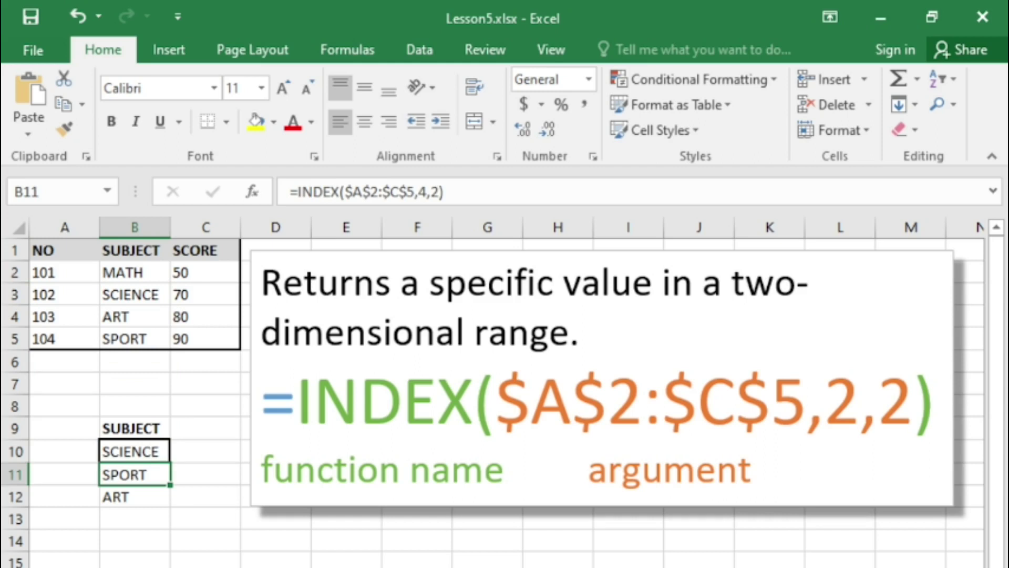
pyautogui.click(65, 272)
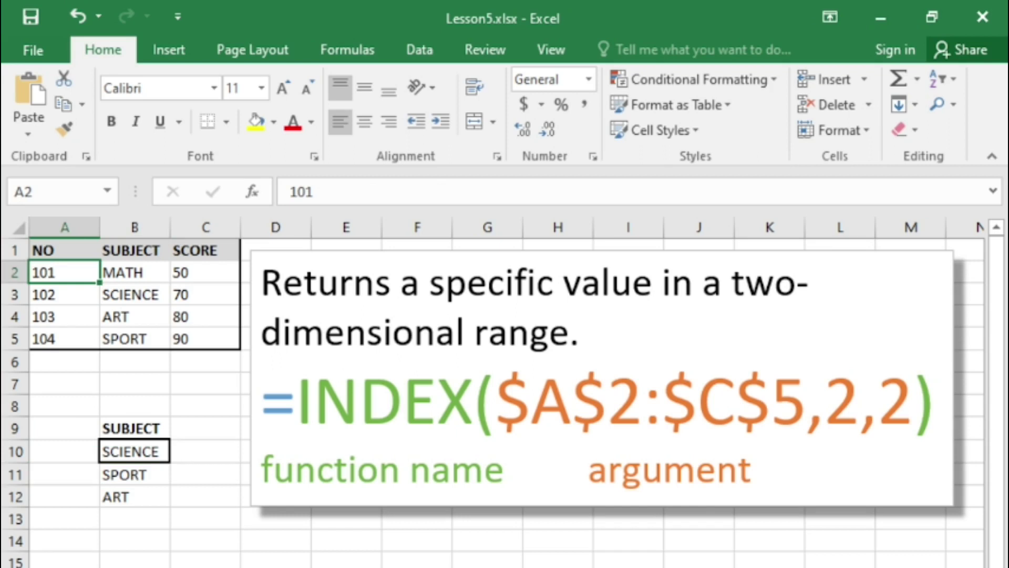
pyautogui.click(205, 339)
pyautogui.click(135, 475)
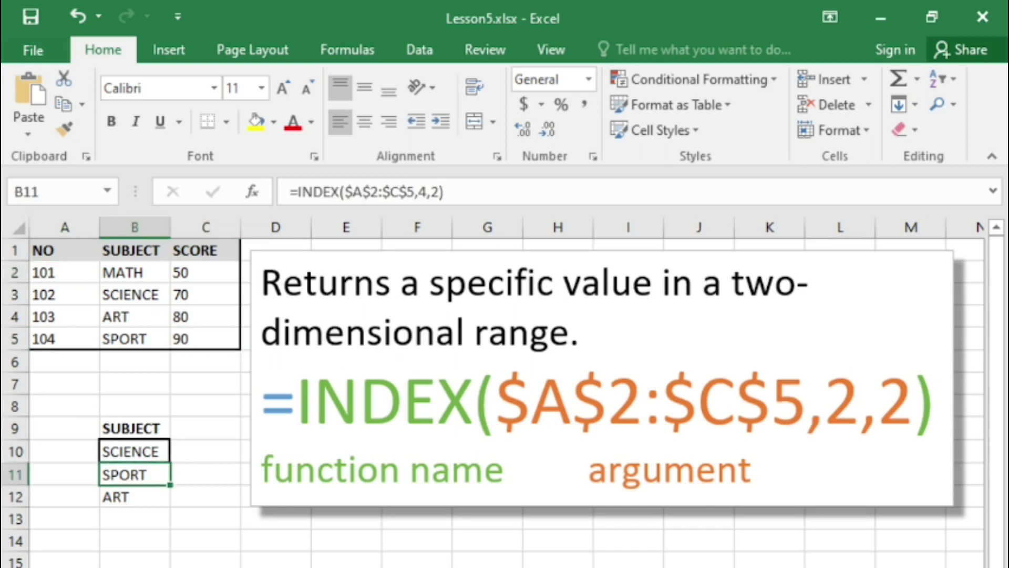
pyautogui.click(134, 339)
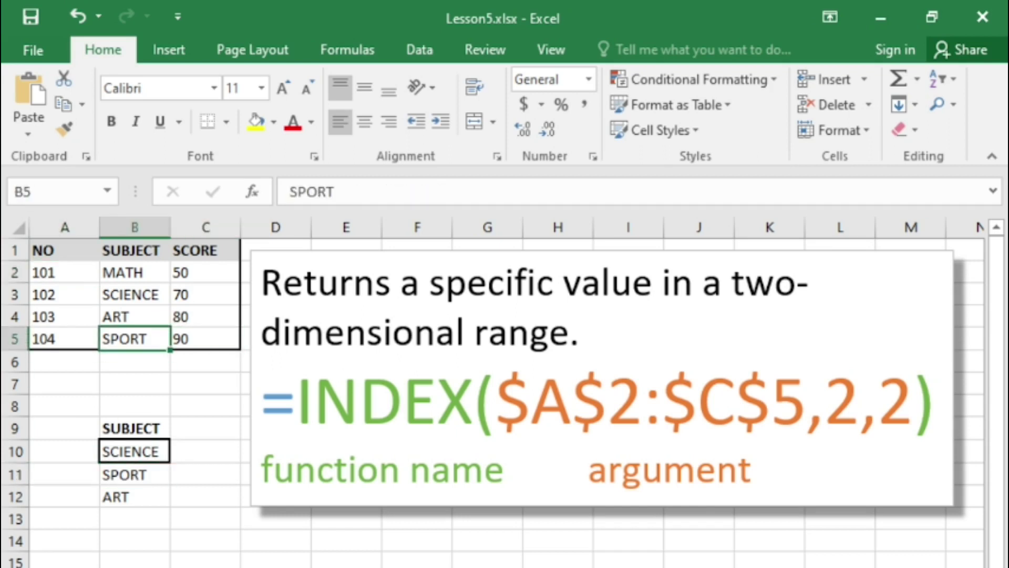
pyautogui.click(135, 474)
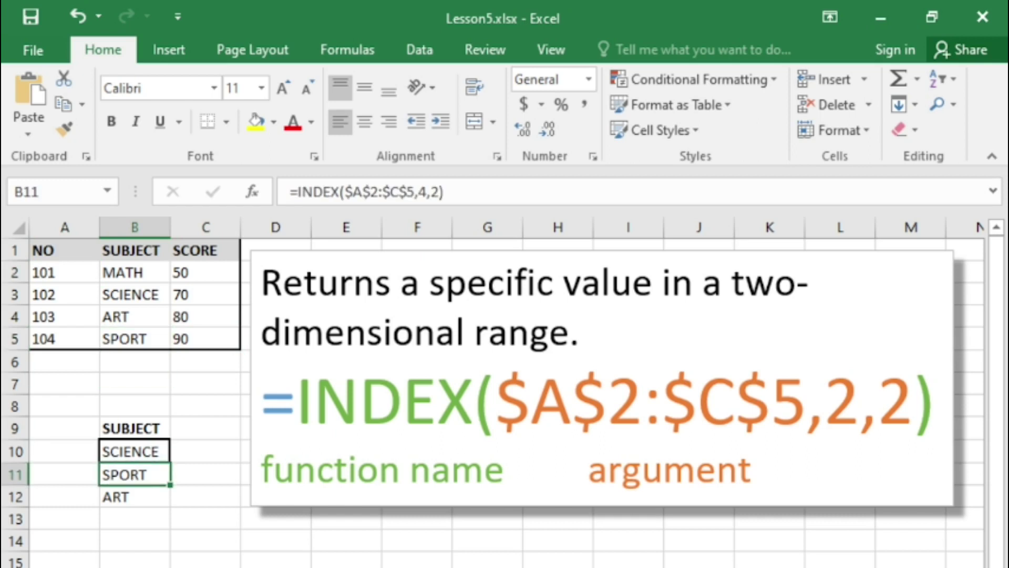
# Step: Trace the INDEX formula in cell B12 through range A2:C5 to the subject in B4, at row 3, column 2
pyautogui.click(135, 497)
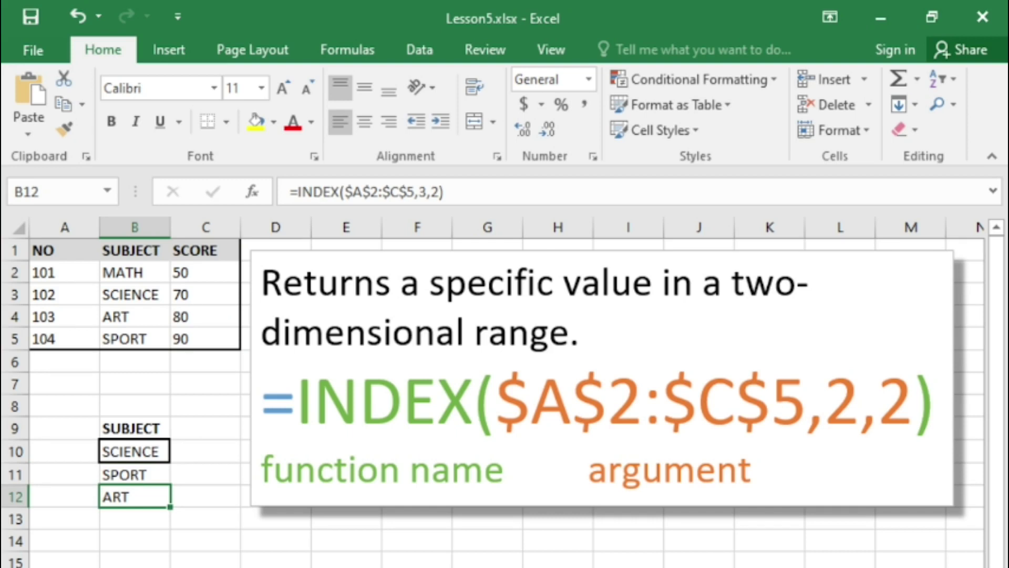
pyautogui.click(64, 273)
pyautogui.click(205, 339)
pyautogui.click(134, 497)
pyautogui.click(135, 317)
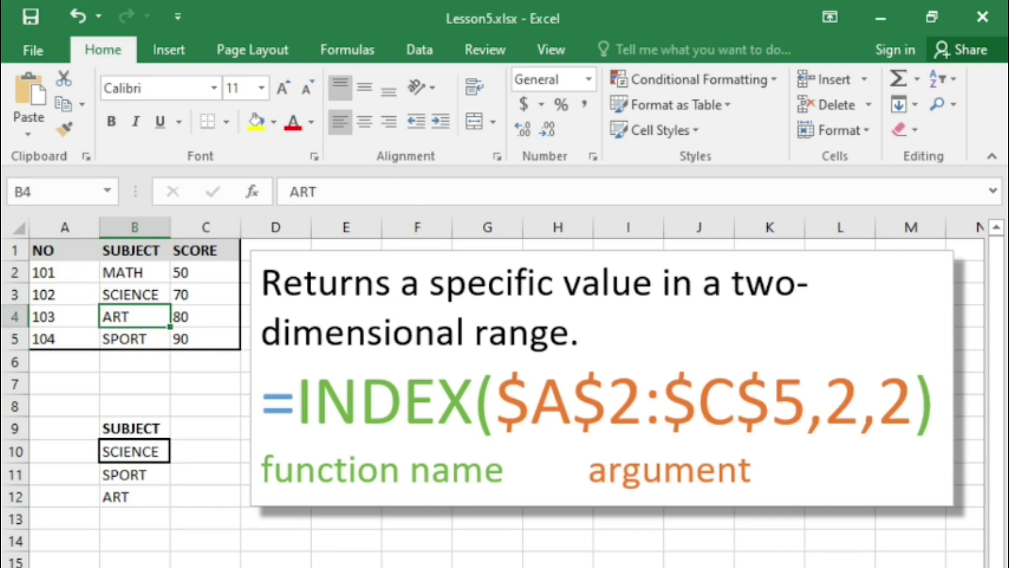
pyautogui.click(134, 497)
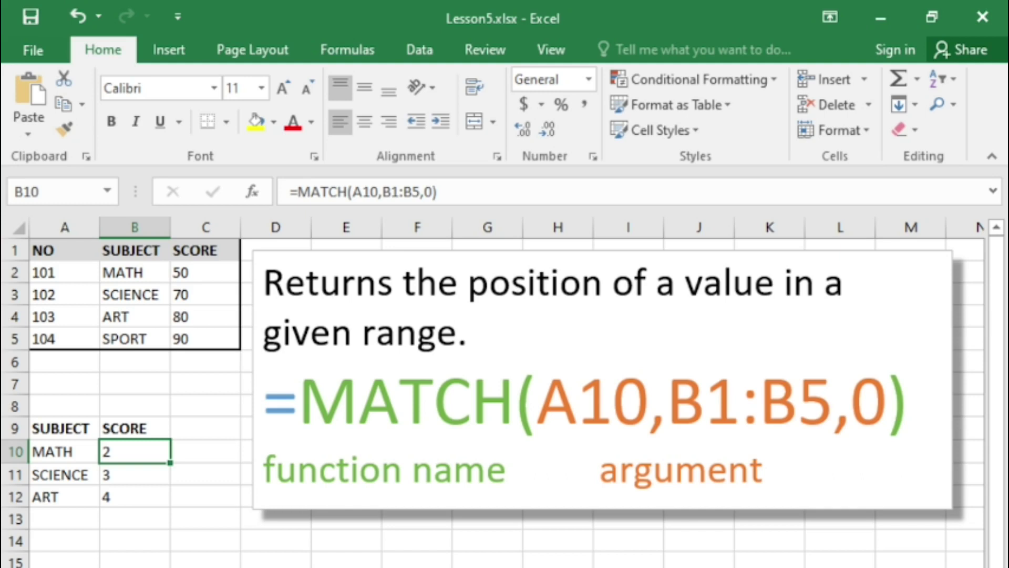
# Step: Trace the MATCH formulas in cells B10 and B11 to the matching subjects in B2 and B3 of range B1:B5
pyautogui.click(135, 272)
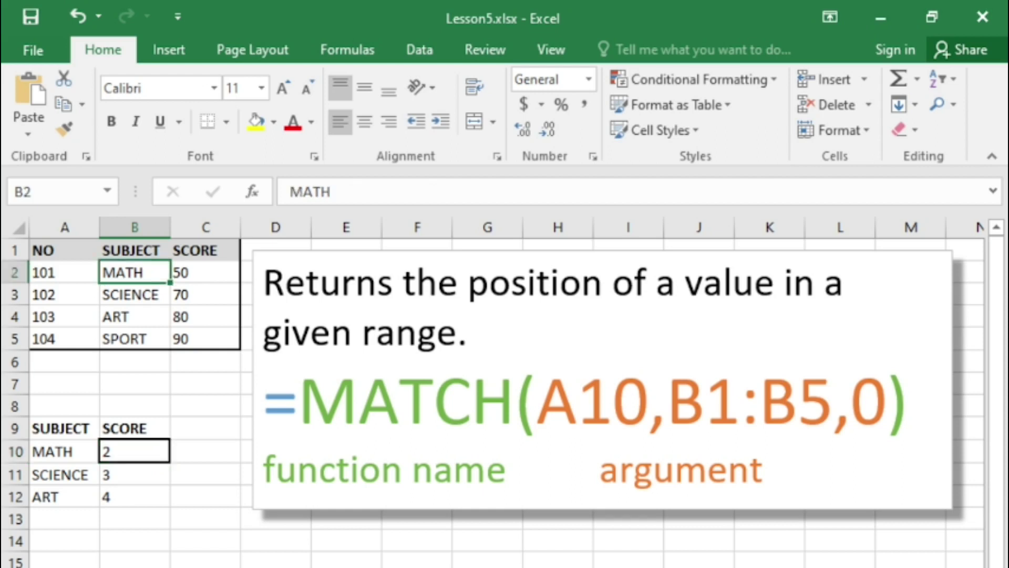
pyautogui.click(135, 451)
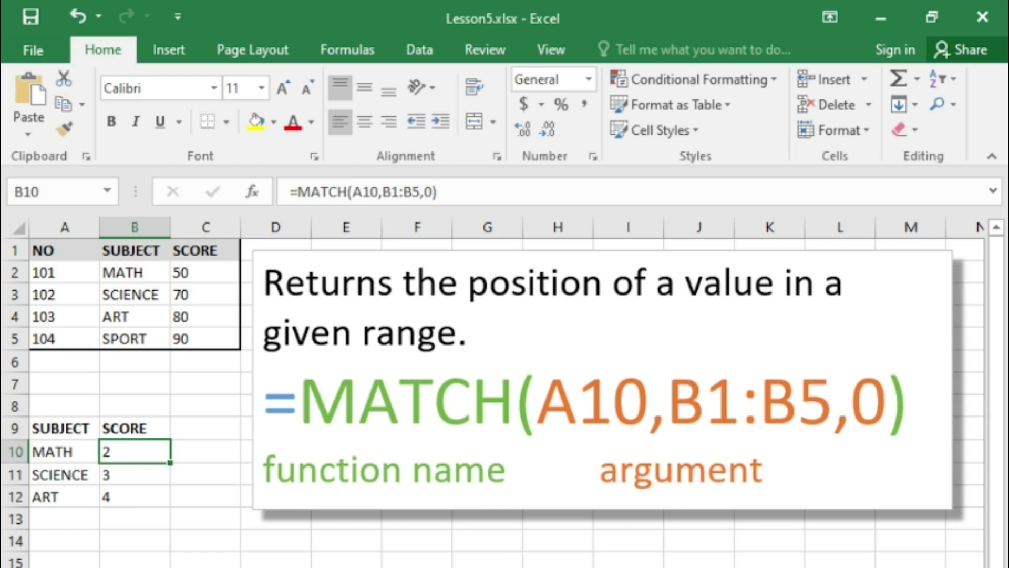
pyautogui.click(135, 475)
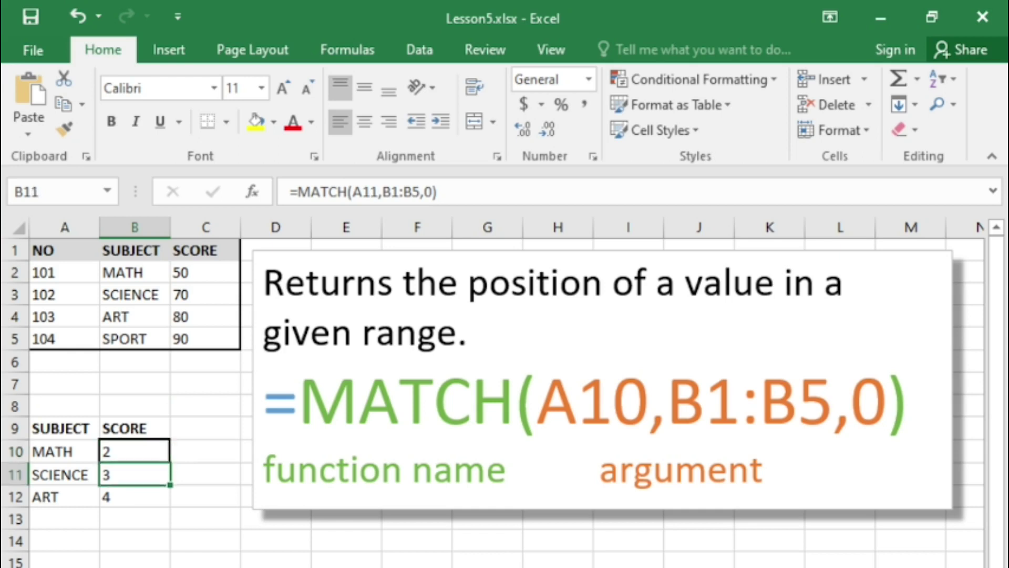
pyautogui.click(65, 474)
pyautogui.click(135, 474)
pyautogui.click(134, 294)
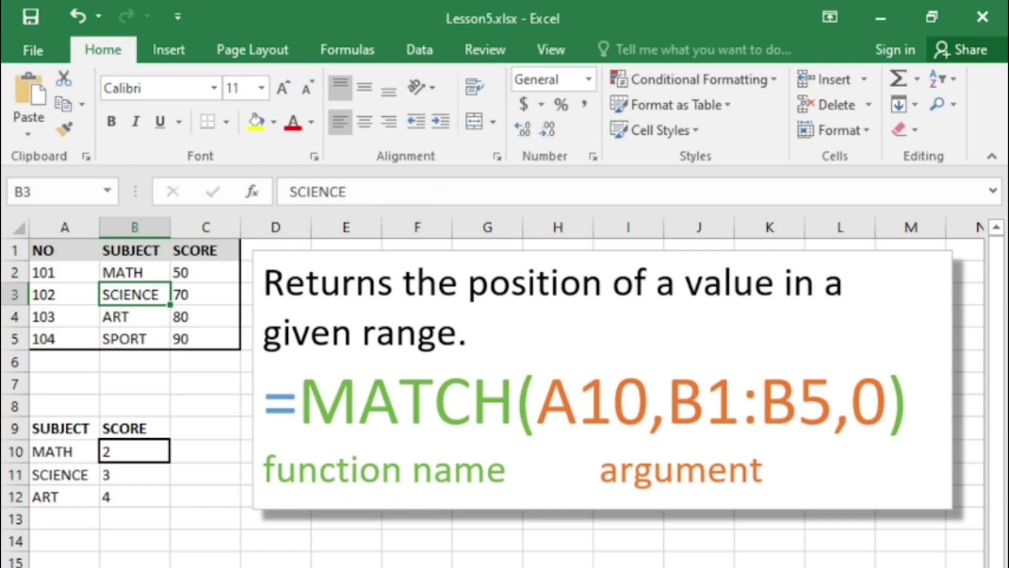
pyautogui.click(135, 475)
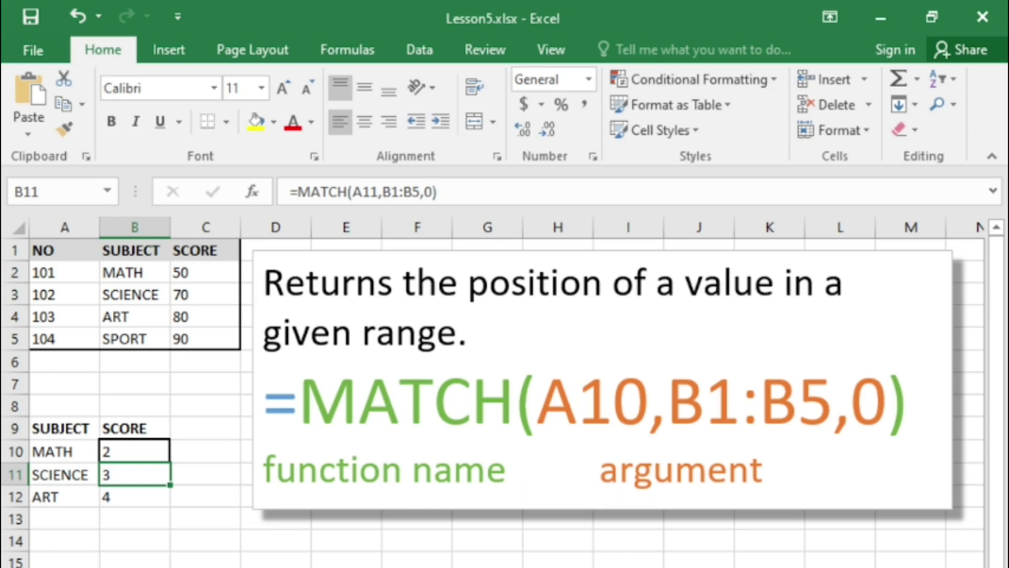
# Step: Trace the MATCH formula in cell B12 from lookup value A12 to the matching subject in B4 of range B1:B5
pyautogui.click(135, 497)
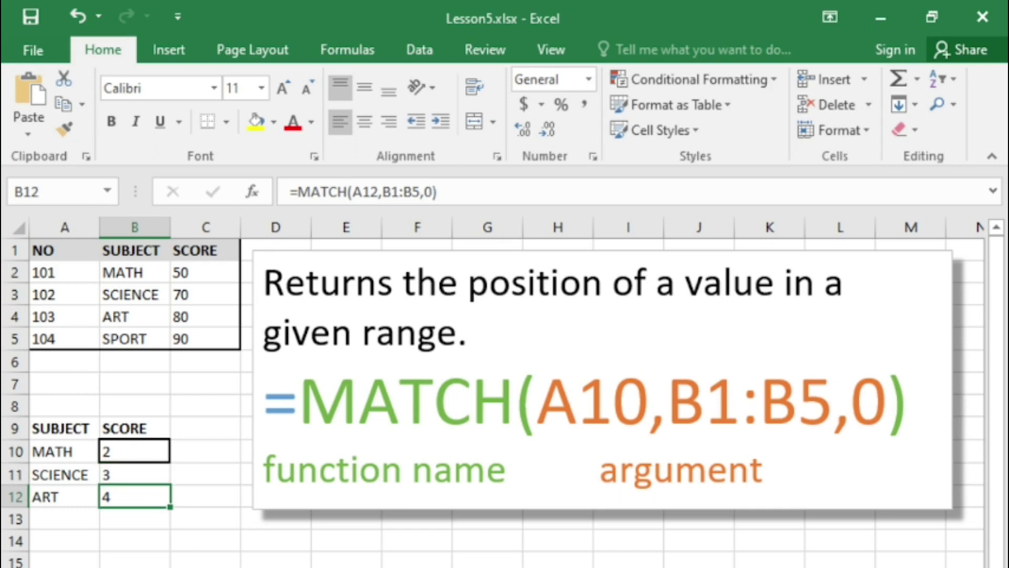
pyautogui.click(64, 497)
pyautogui.click(134, 317)
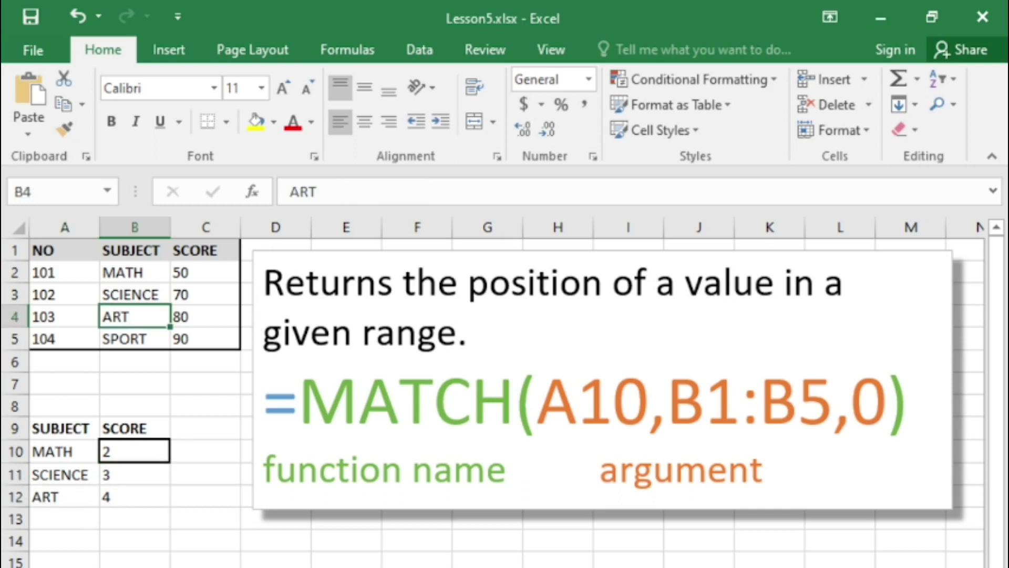
pyautogui.click(134, 496)
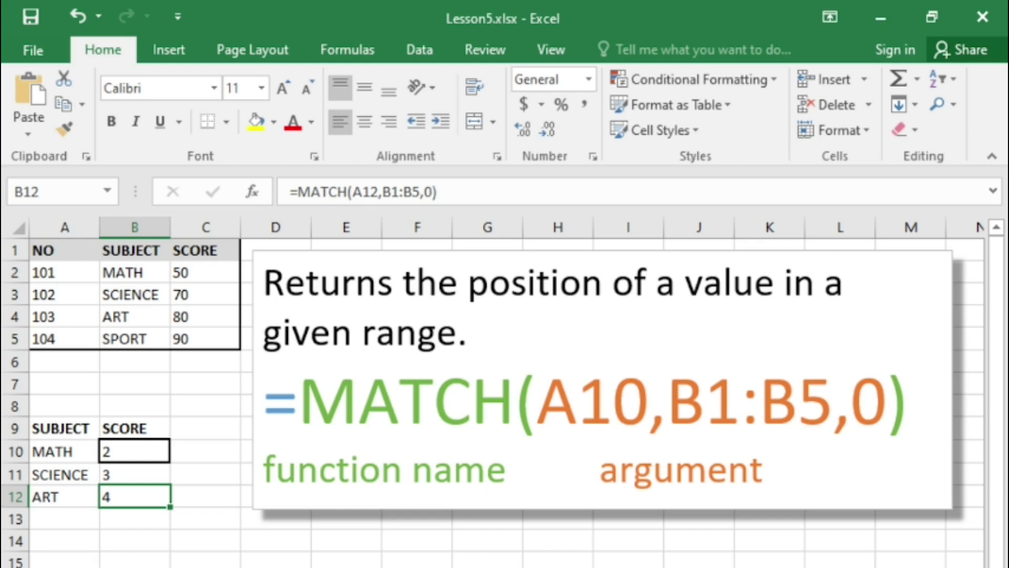
# Step: Trace the OFFSET formula in cell B10 from reference cell A2, one row down and one column across, to the subject in B3
pyautogui.click(135, 451)
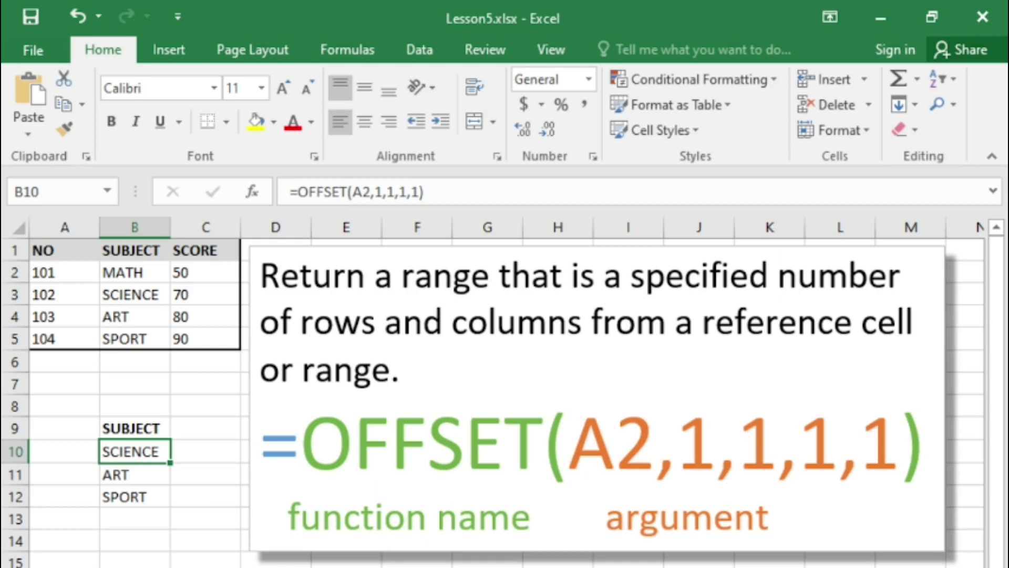
pyautogui.press('Up')
pyautogui.press('Up')
pyautogui.press('Up')
pyautogui.press('Up')
pyautogui.press('Up')
pyautogui.press('Up')
pyautogui.press('Up')
pyautogui.click(135, 451)
pyautogui.click(134, 294)
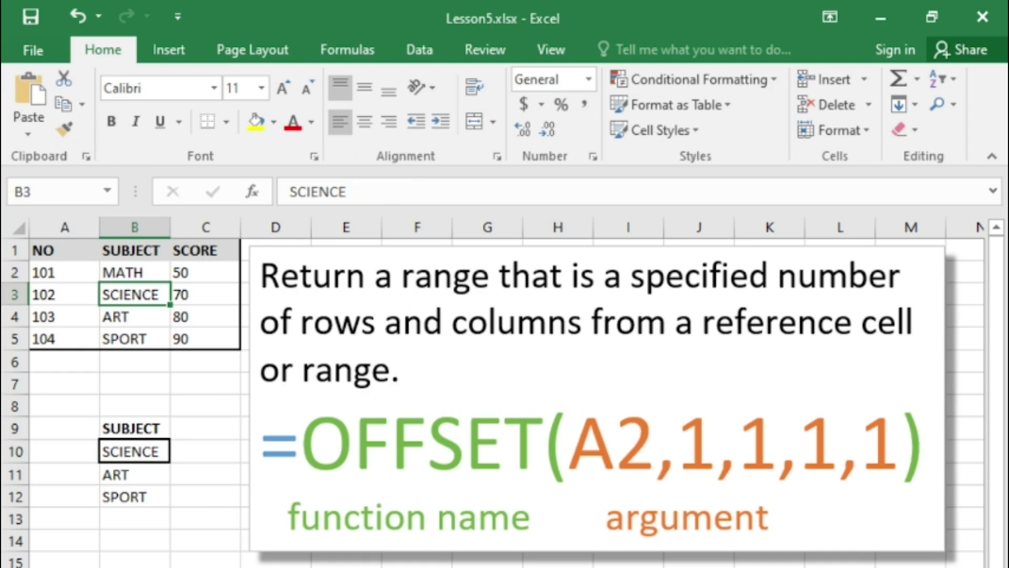
pyautogui.click(135, 452)
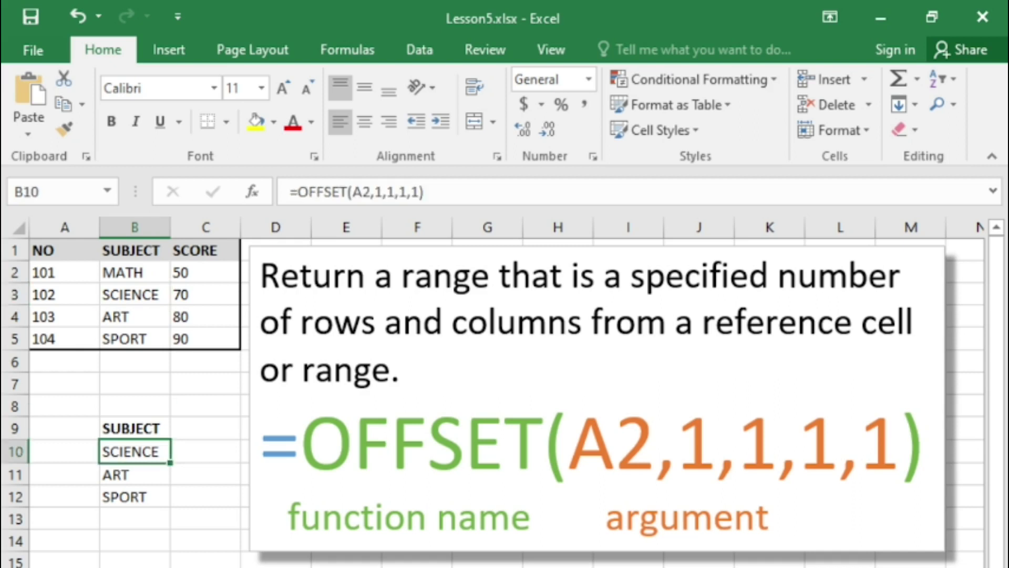
# Step: Trace the OFFSET formula in cell B11 from reference cell A2, two rows down and one column across, to the subject in B4
pyautogui.click(134, 474)
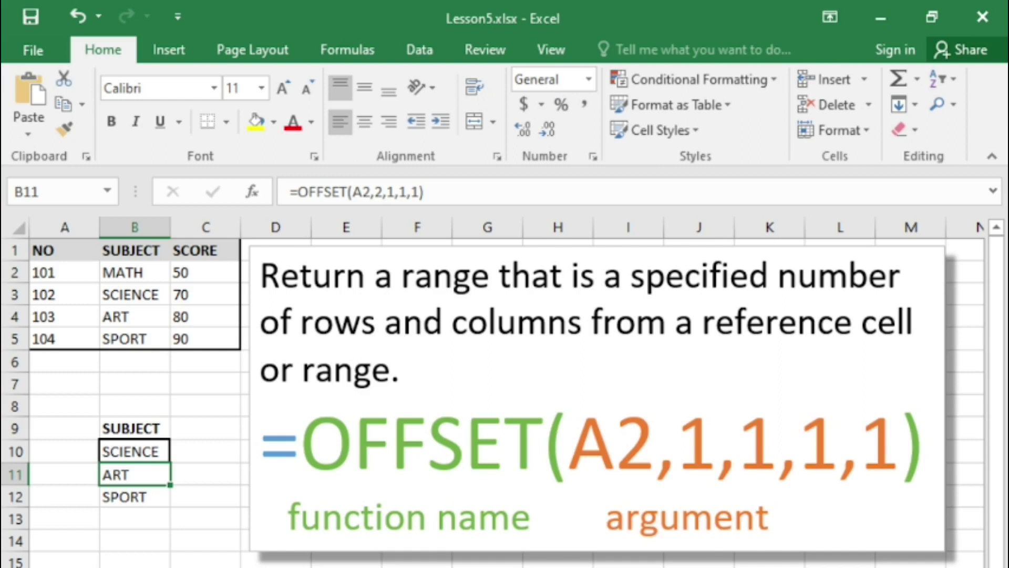
pyautogui.click(135, 317)
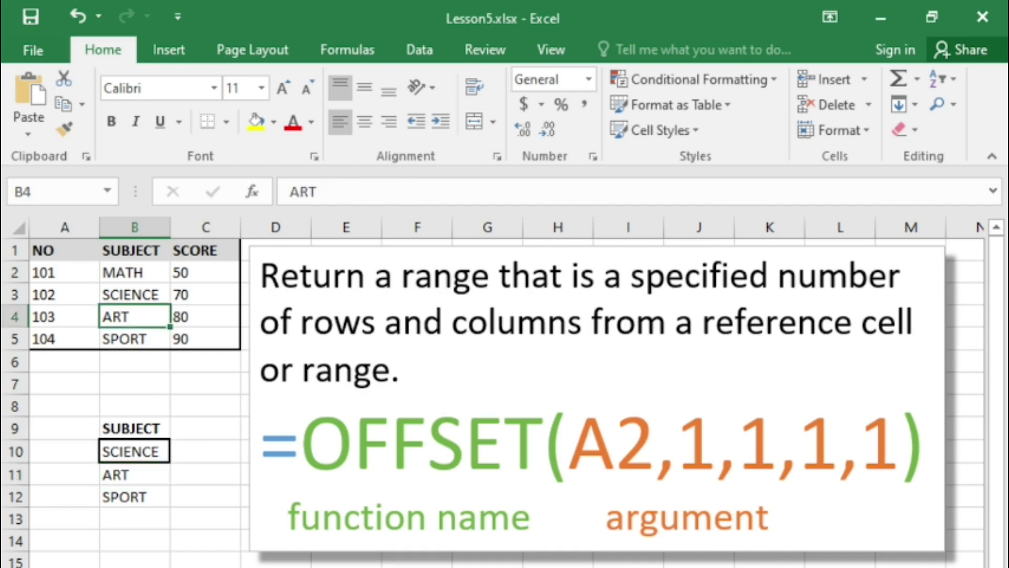
pyautogui.click(134, 475)
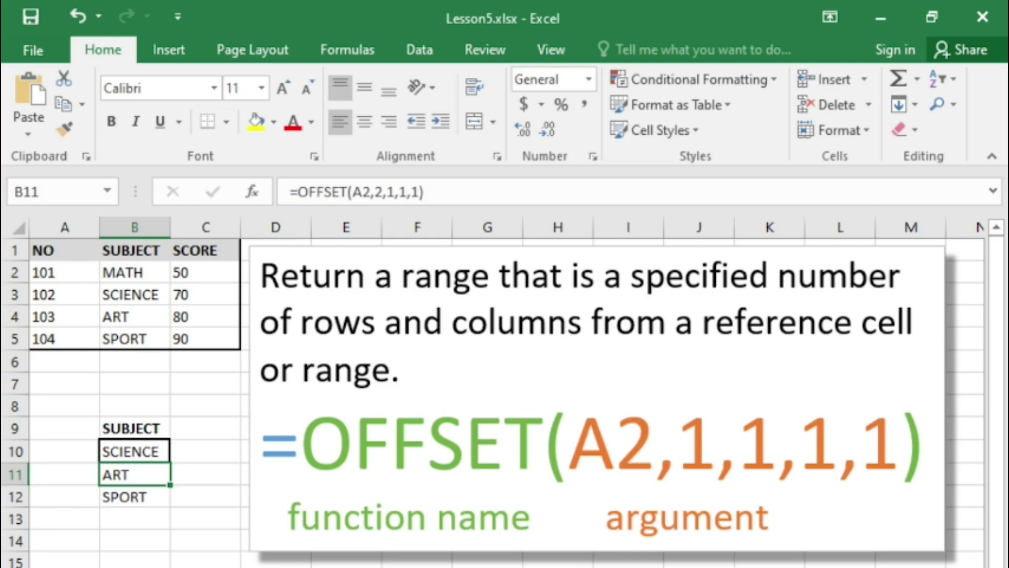
# Step: Trace the OFFSET formula in cell B12 from reference cell A2, three rows down and one column across, to the subject in B5
pyautogui.click(134, 497)
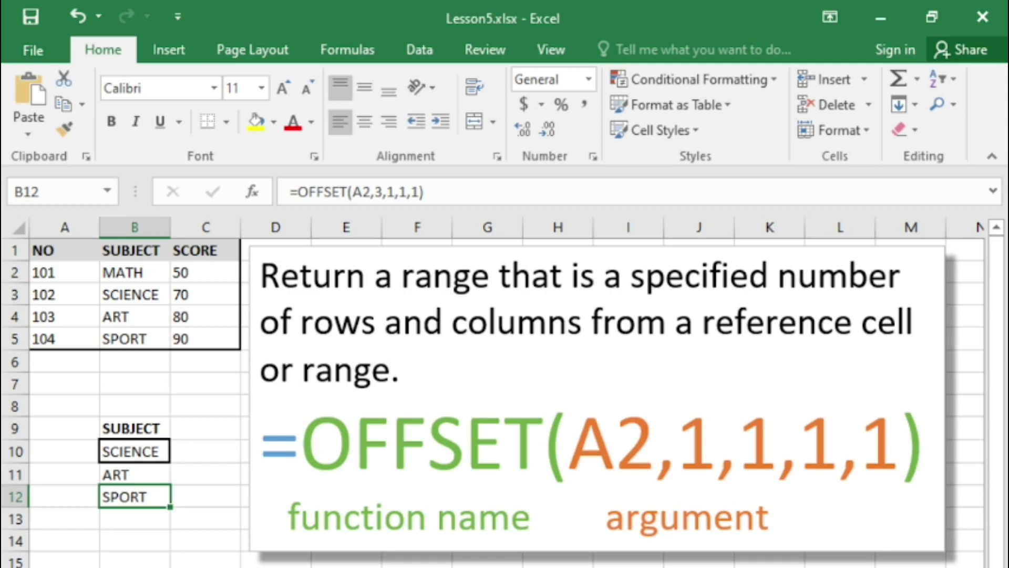
pyautogui.click(134, 339)
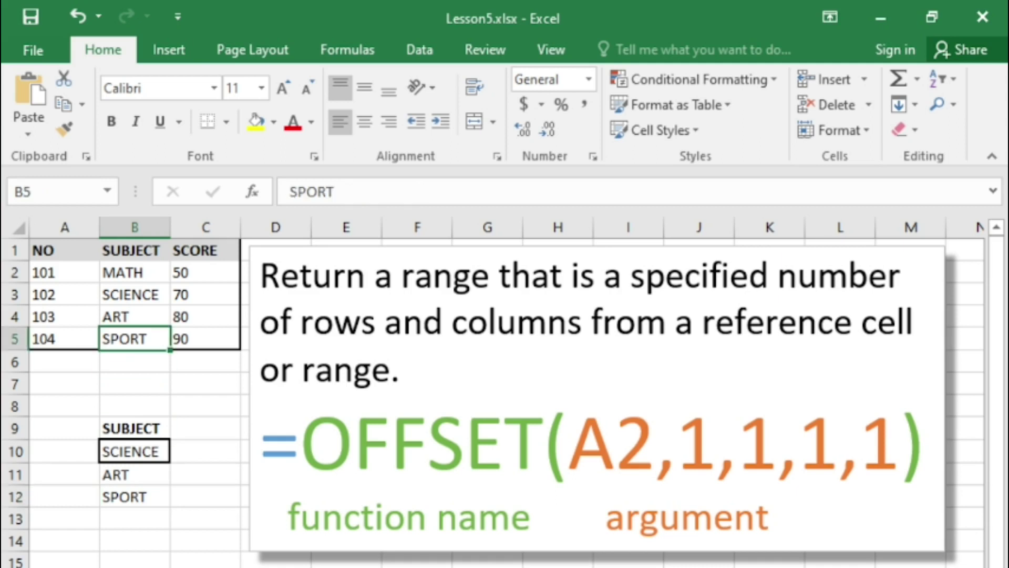
pyautogui.click(135, 497)
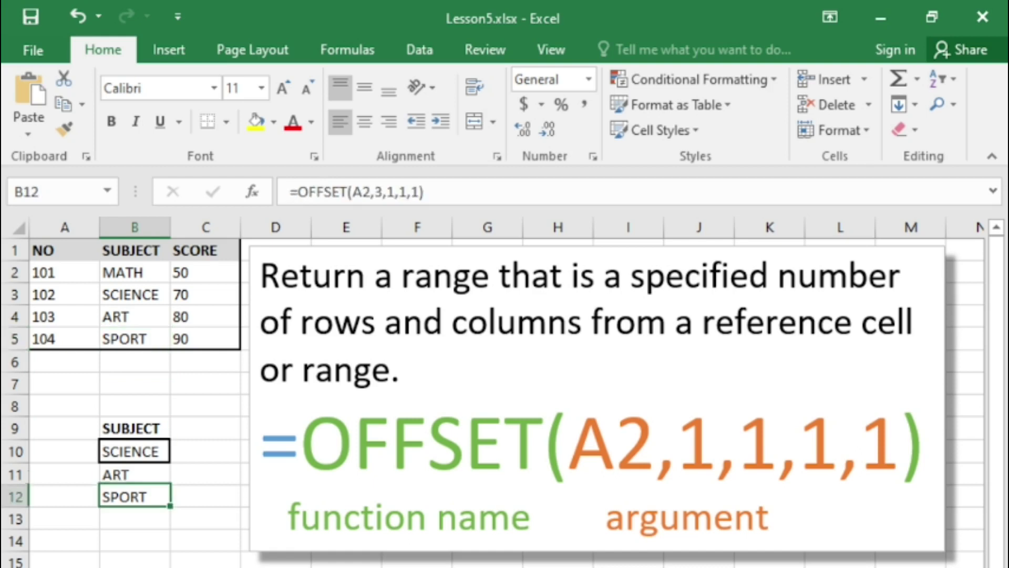
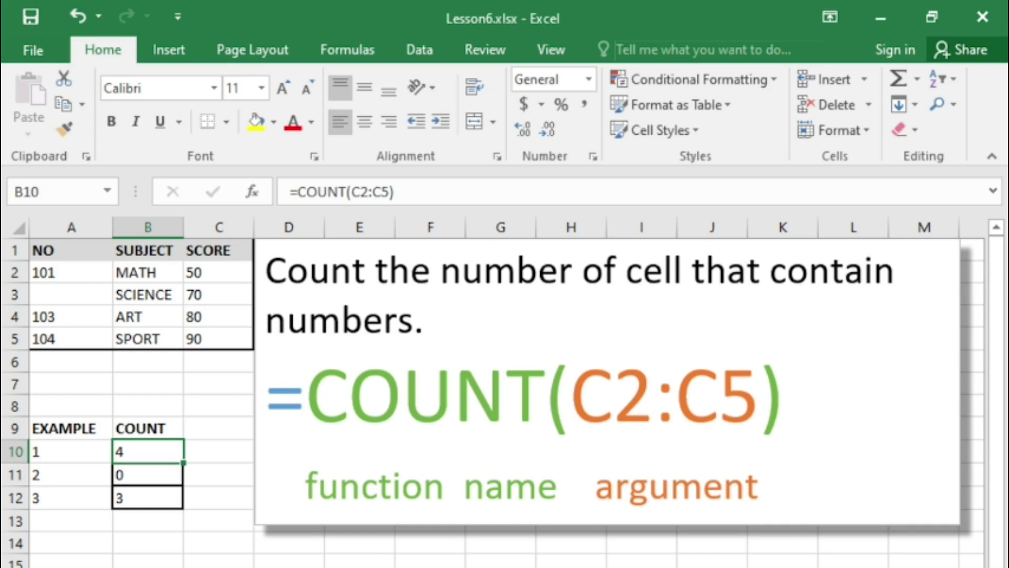
# Step: Inspect the remaining COUNT examples in cells B11 and B12, starting with the formula that counts numbers in B2:B5
pyautogui.click(148, 474)
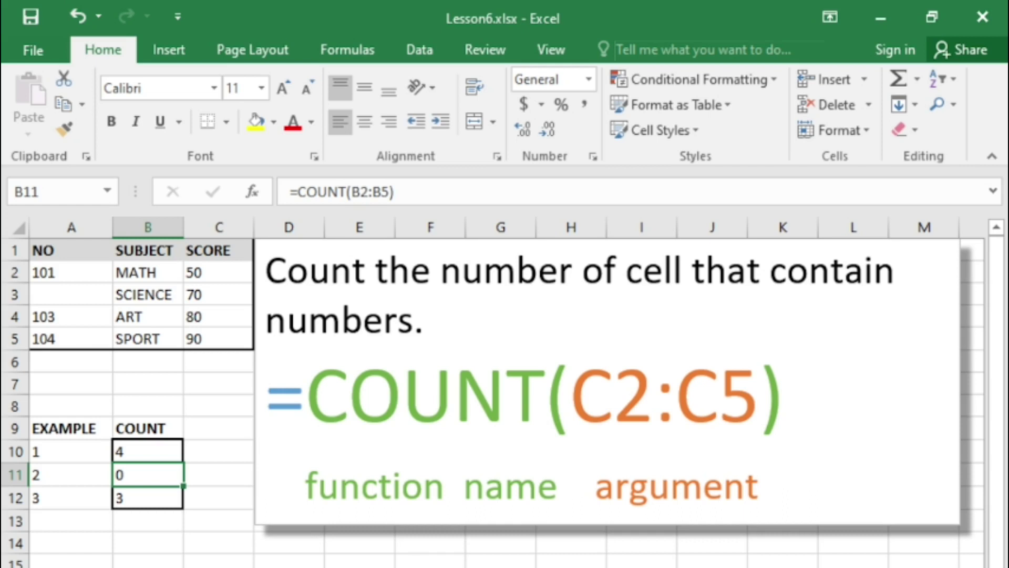
pyautogui.press('Down')
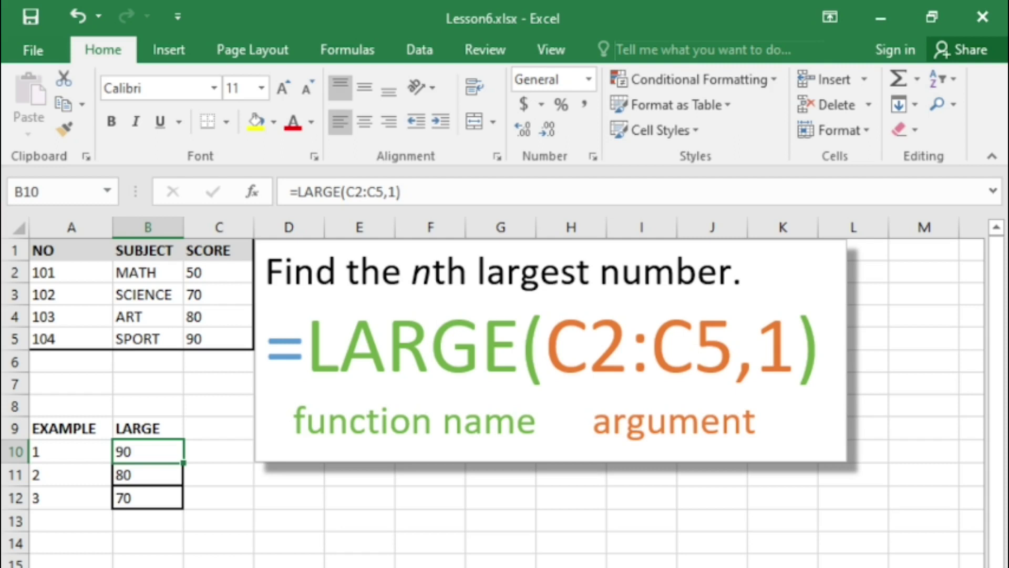
# Step: Inspect the second and third examples in cells B11 and B12 for the LARGE and SMALL functions on the scores in C2:C5
pyautogui.click(147, 475)
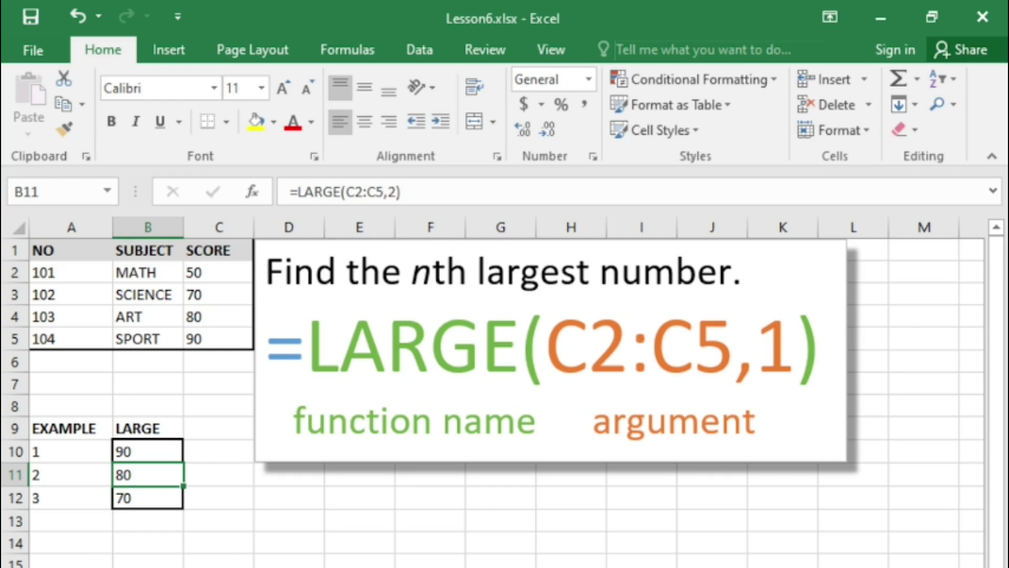
pyautogui.press('Down')
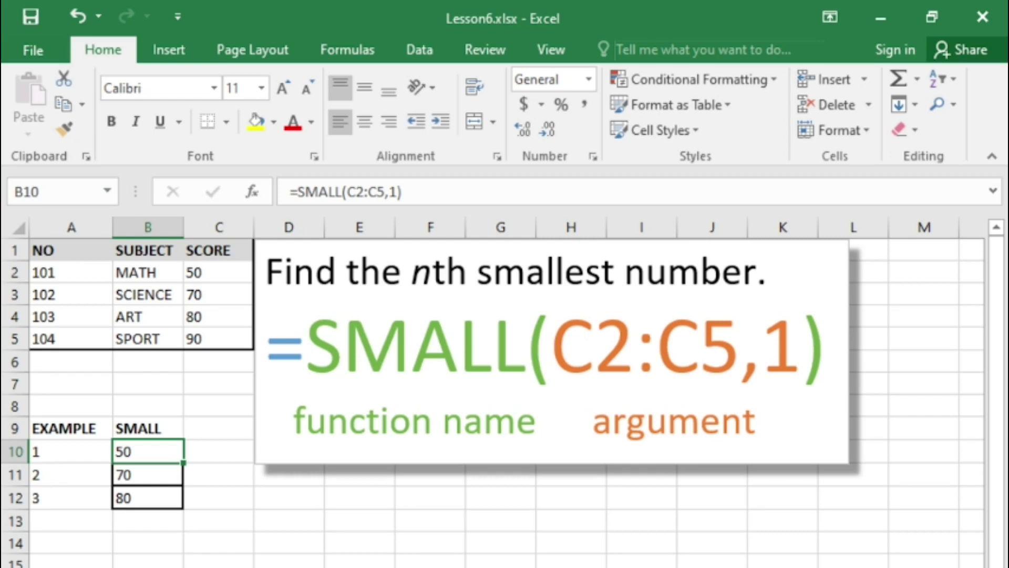
pyautogui.click(148, 475)
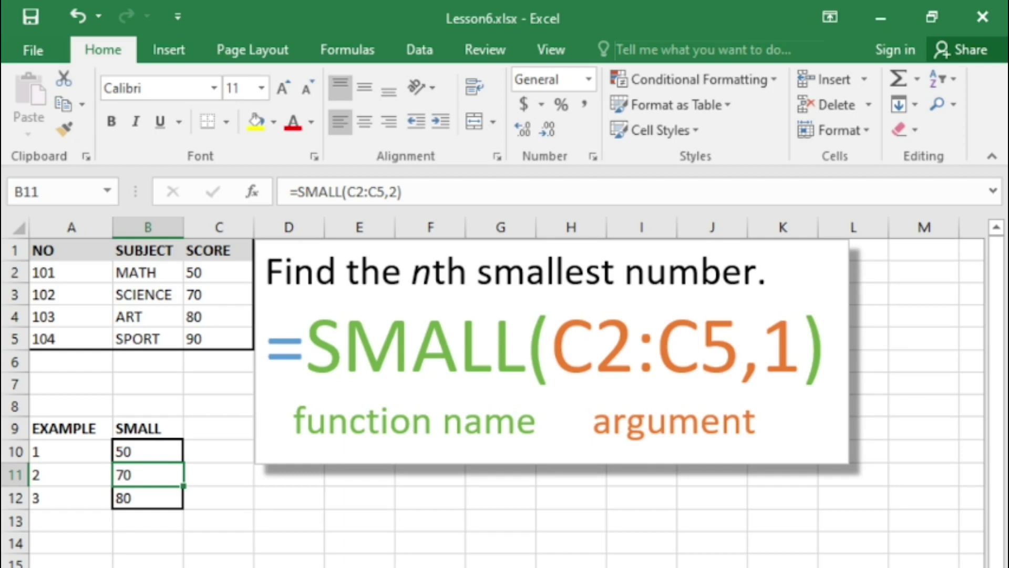
pyautogui.click(147, 497)
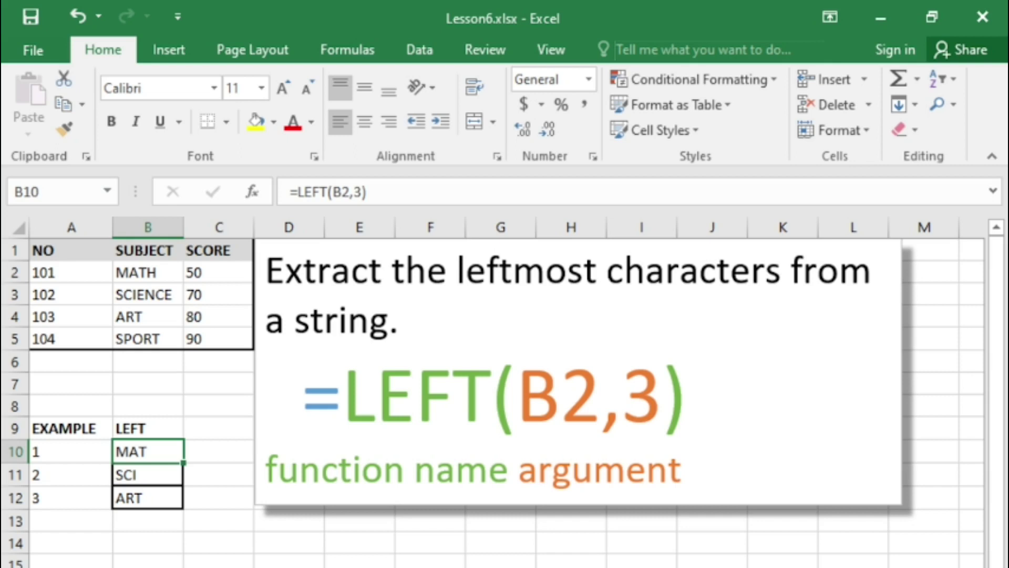
# Step: Inspect the three-character LEFT and RIGHT formulas in cells B11 and B12 that extract text from the subject names
pyautogui.click(147, 474)
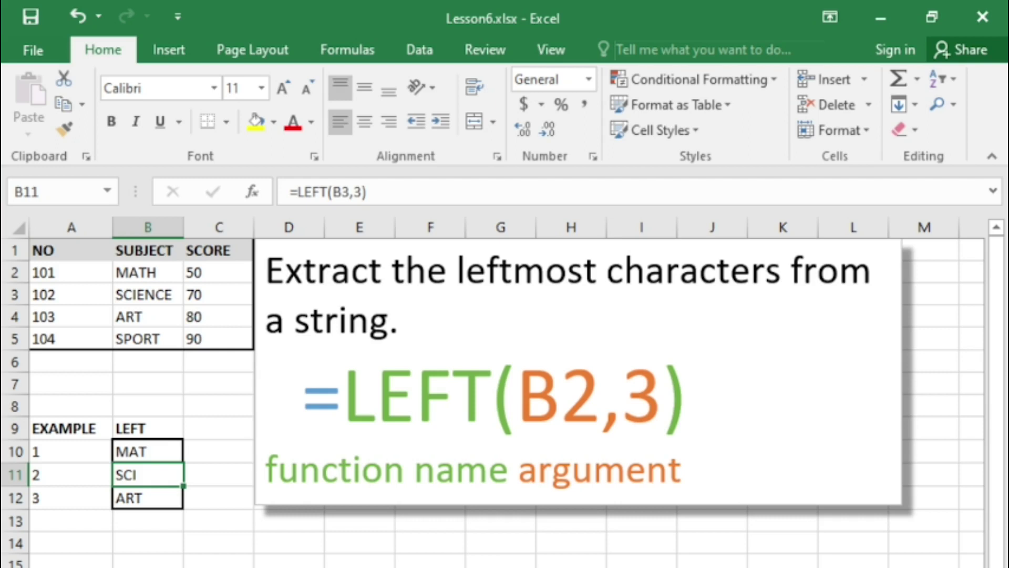
pyautogui.click(148, 498)
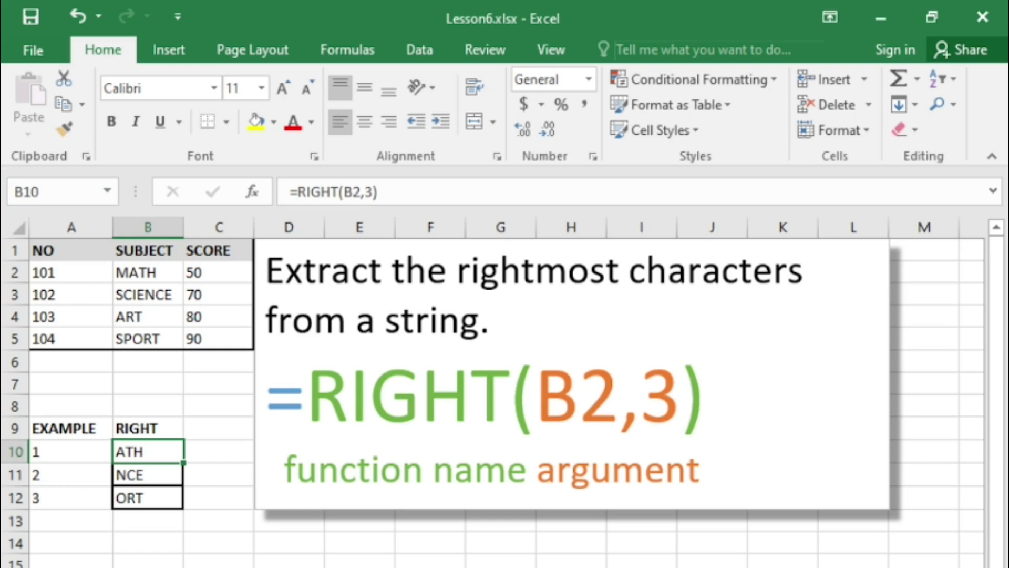
pyautogui.click(148, 474)
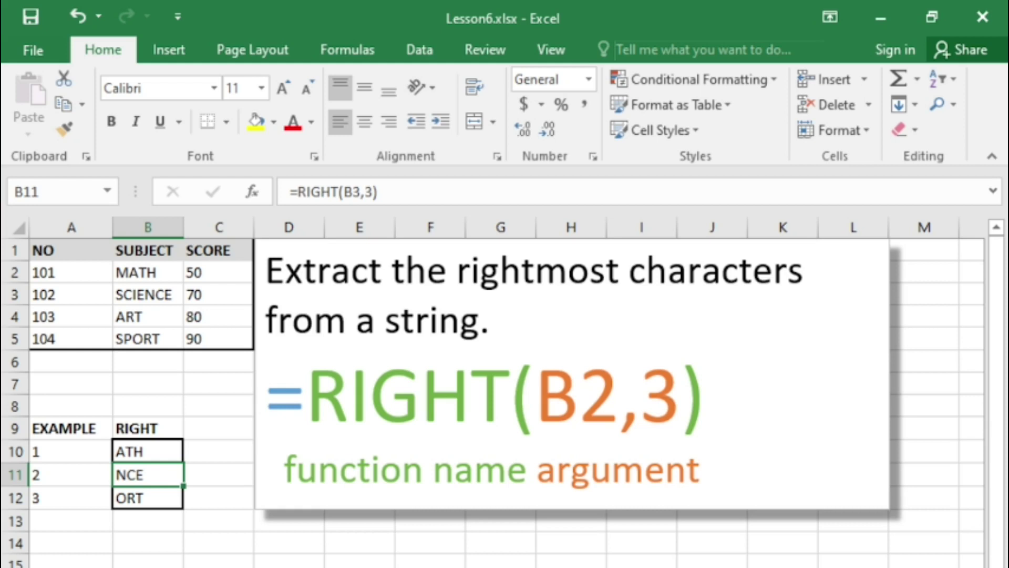
pyautogui.click(148, 498)
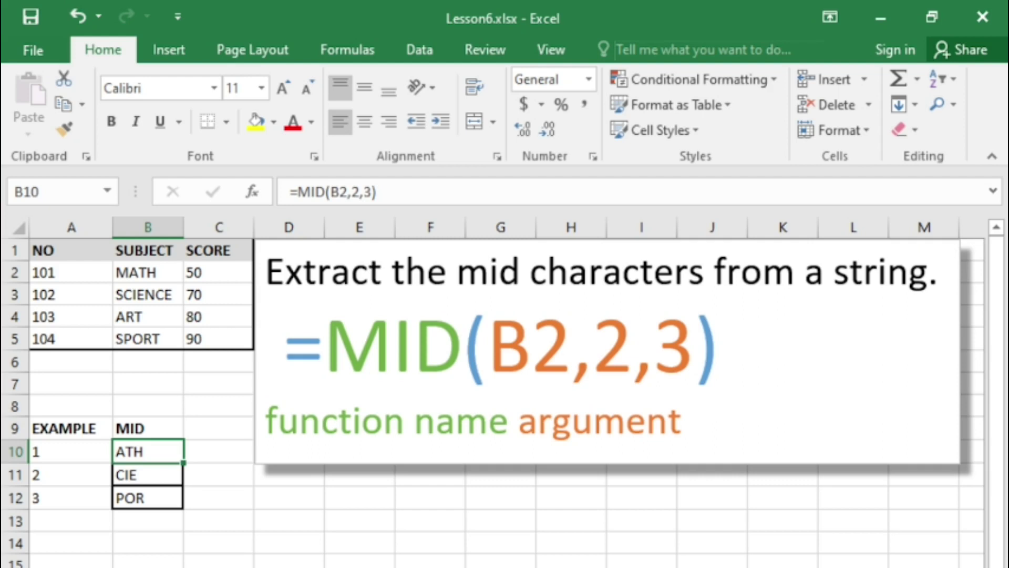
# Step: Inspect the MID formulas in cells B11 and B12, including the one extracting three characters from B3 starting at position 2
pyautogui.click(148, 475)
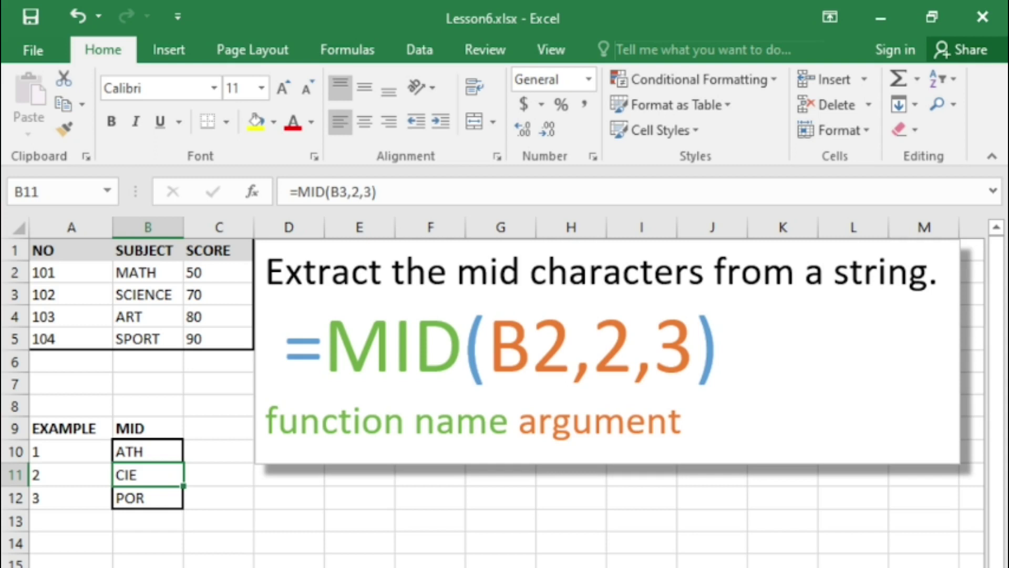
pyautogui.click(148, 498)
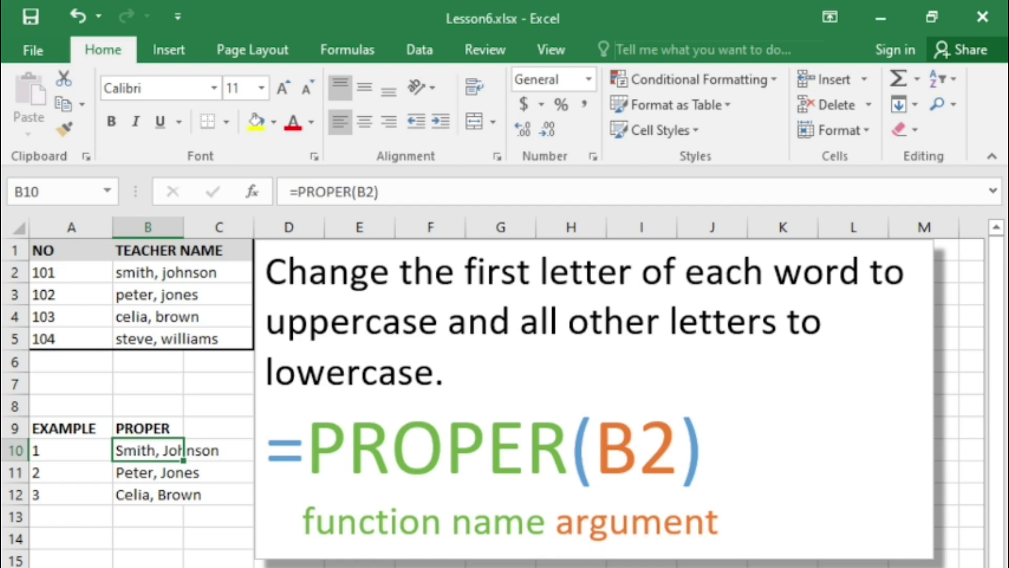
# Step: Trace the PROPER formulas in cells B10 and B11 to the teacher names in B2 and B3, and inspect the third example in B12
pyautogui.click(166, 272)
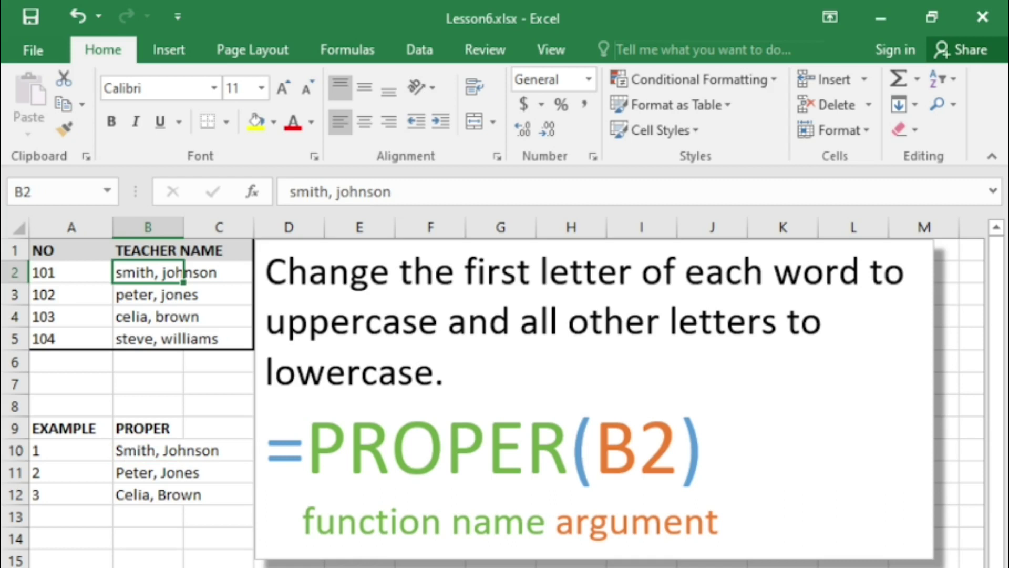
pyautogui.click(182, 451)
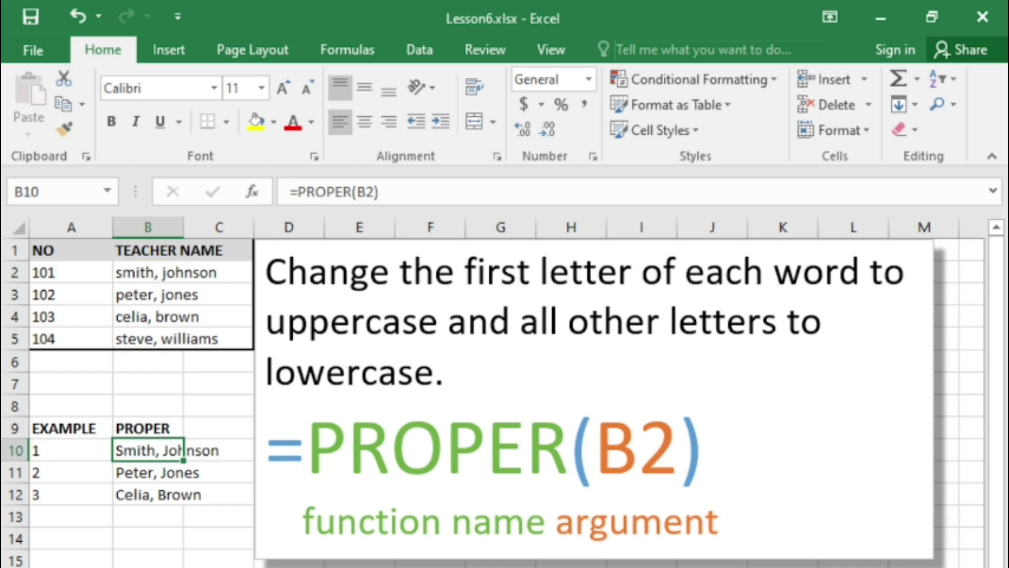
pyautogui.click(168, 272)
pyautogui.click(181, 450)
pyautogui.click(181, 473)
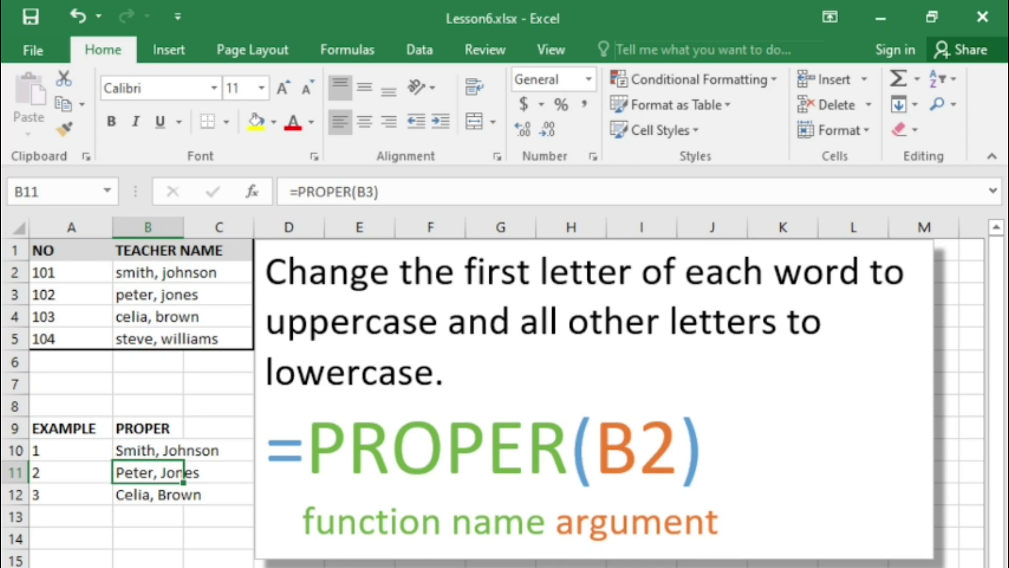
pyautogui.click(181, 295)
pyautogui.click(182, 473)
pyautogui.click(182, 494)
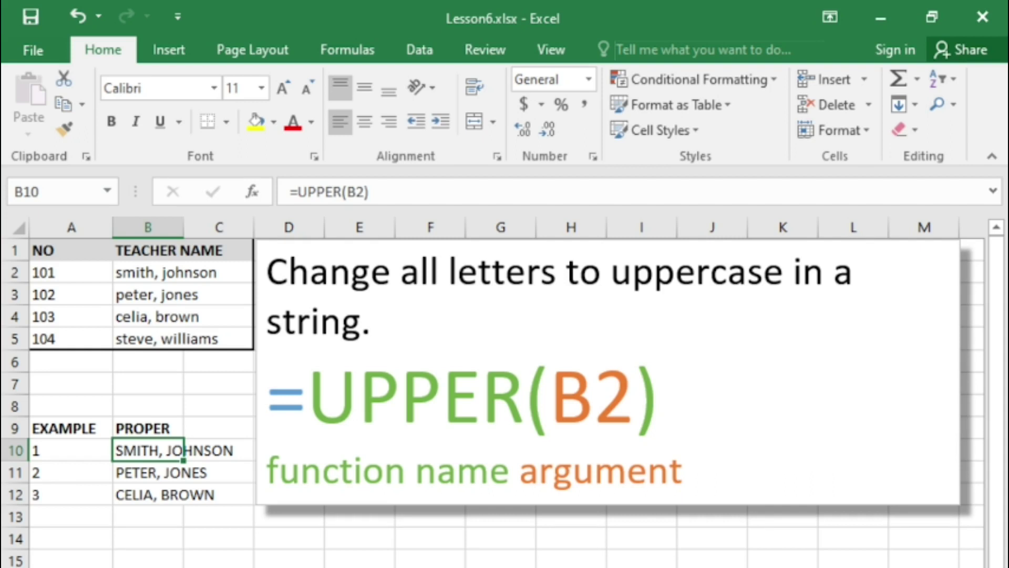
# Step: Trace the UPPER formulas in cells B10, B11 and B12 to their source teacher names in B2, B3 and B4
pyautogui.click(147, 272)
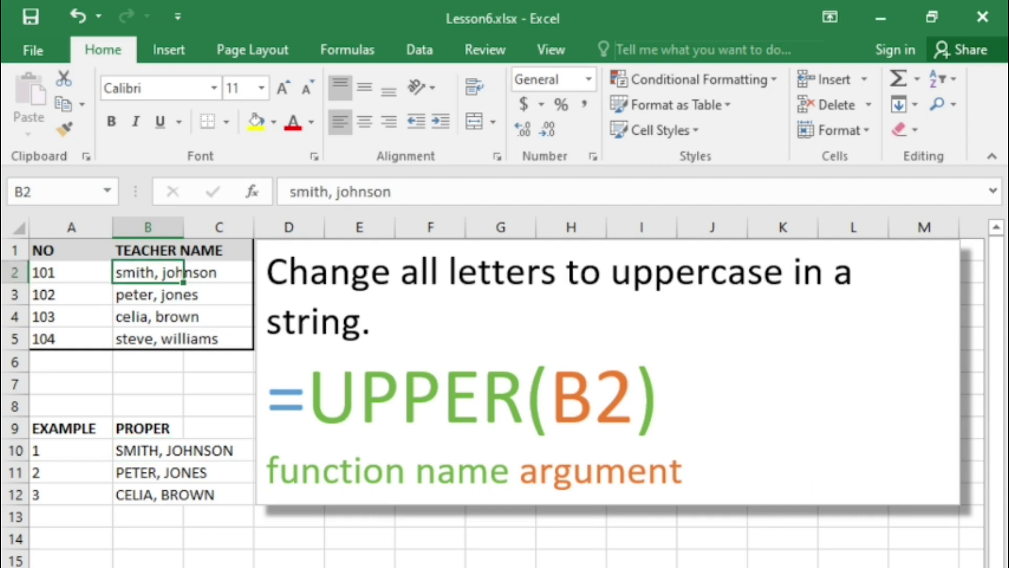
pyautogui.click(148, 451)
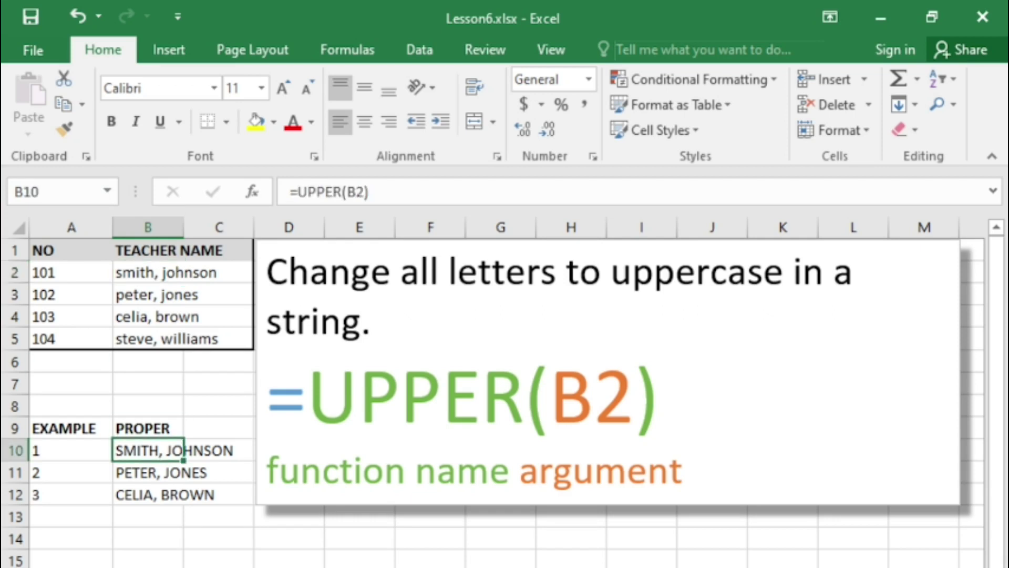
pyautogui.click(147, 473)
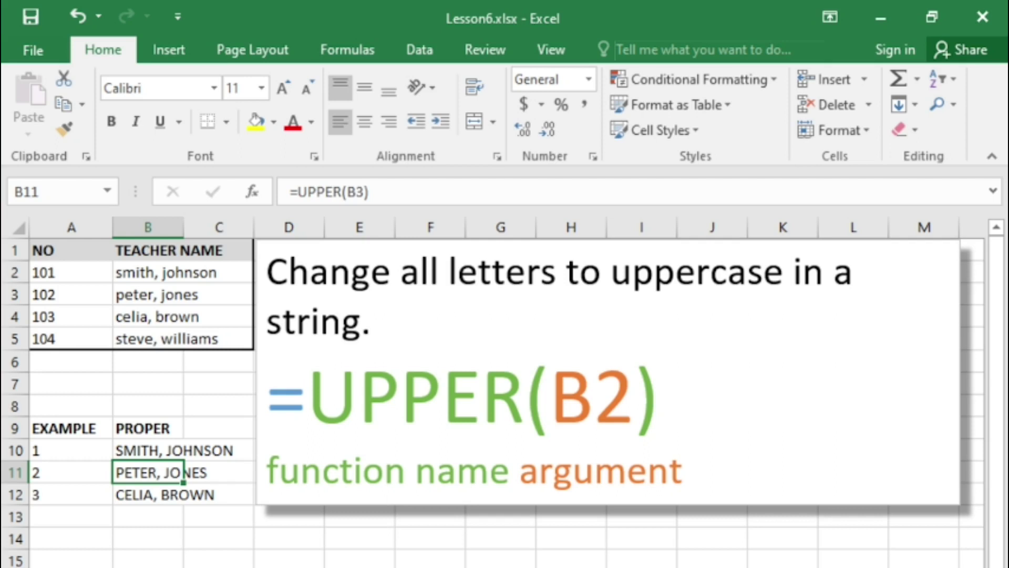
pyautogui.click(147, 294)
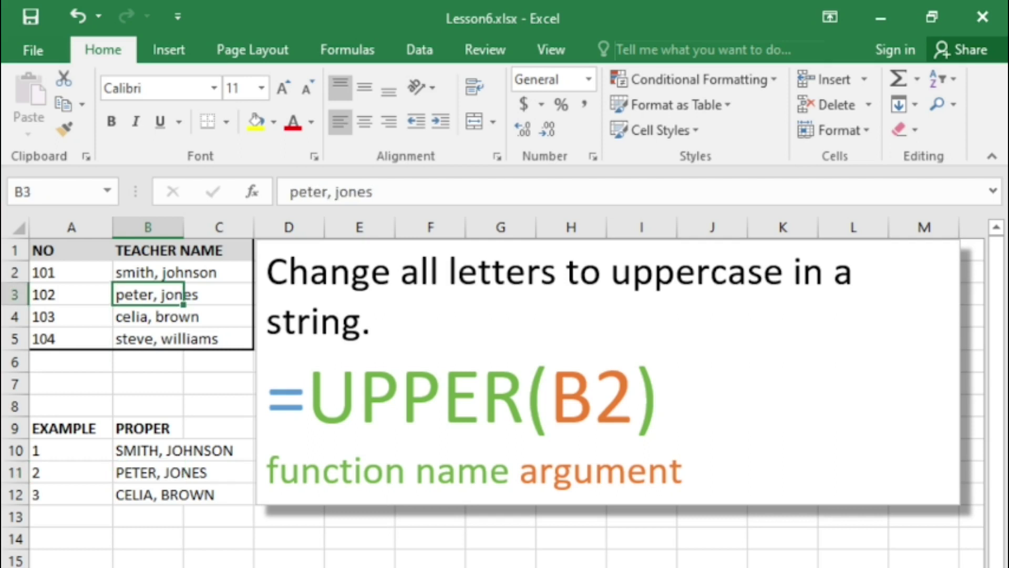
pyautogui.click(183, 494)
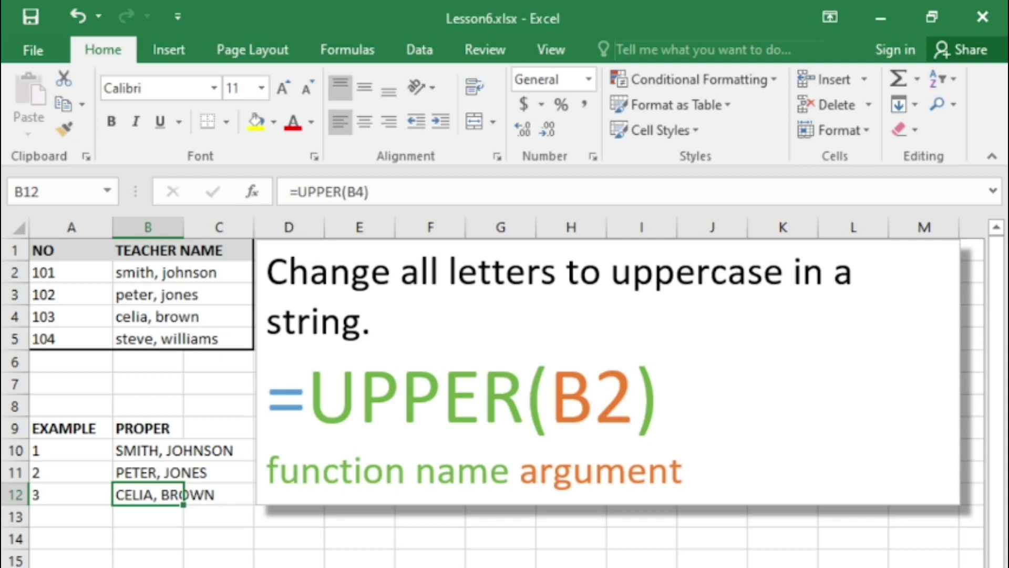
pyautogui.click(181, 316)
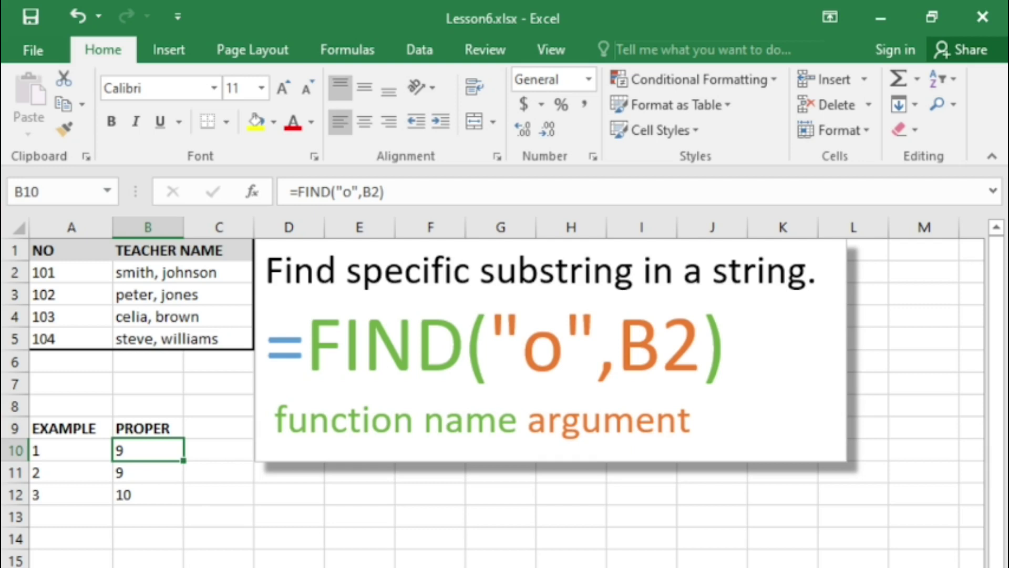
# Step: Trace the FIND formulas for "o" in cells B10, B11 and B12 to the teacher names they search in B2, B3 and B4
pyautogui.click(181, 273)
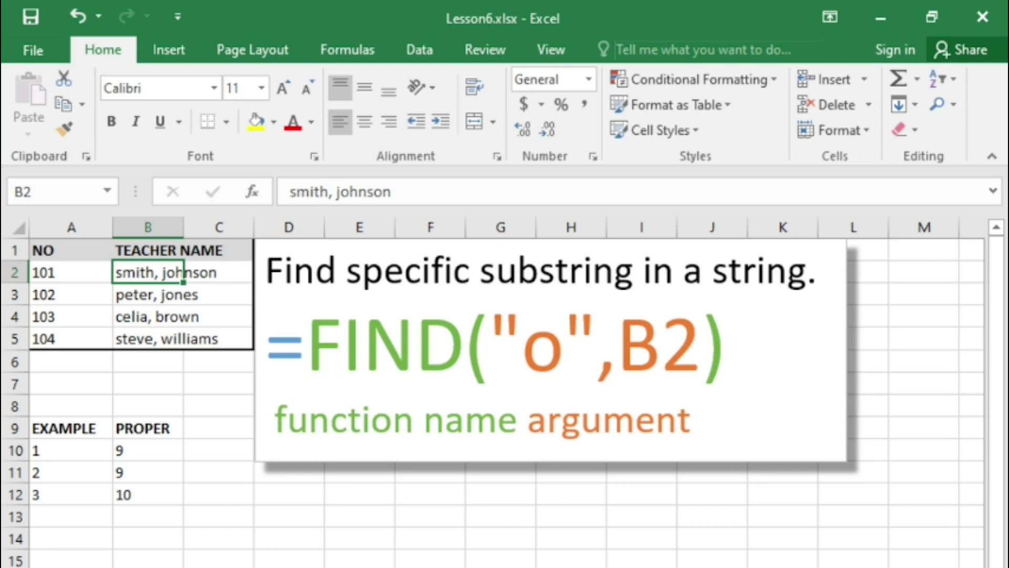
pyautogui.click(147, 451)
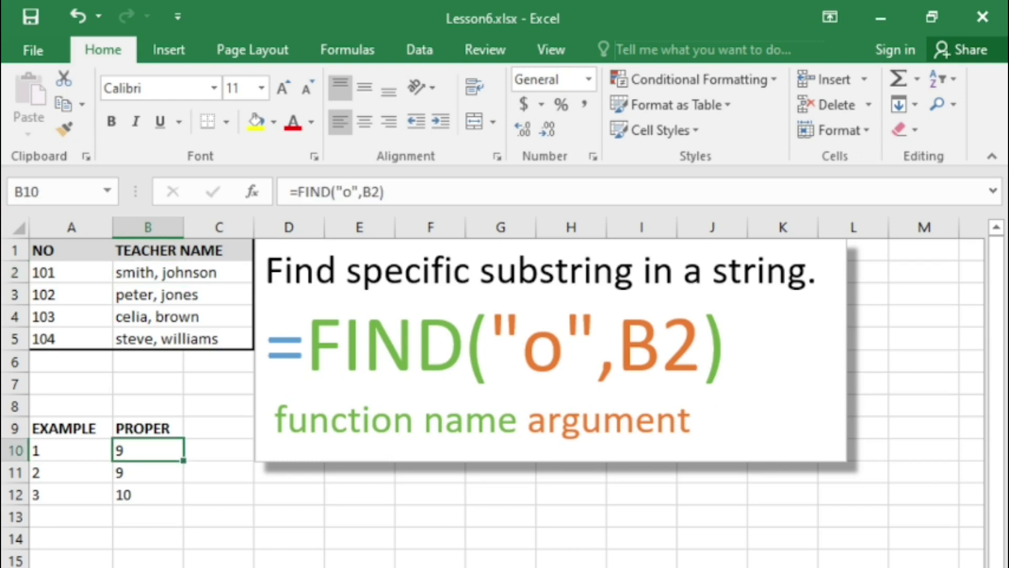
pyautogui.click(148, 473)
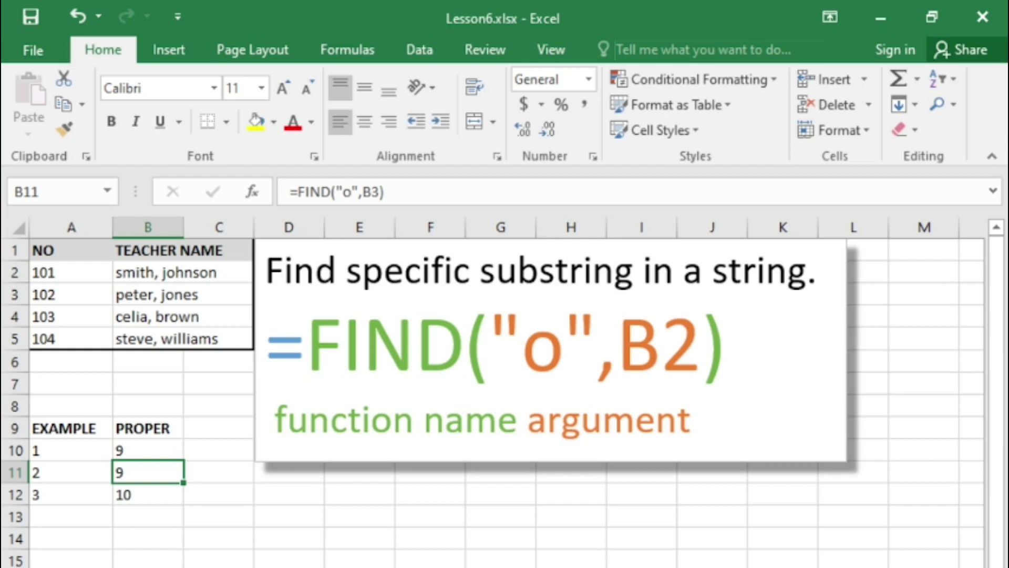
pyautogui.click(180, 295)
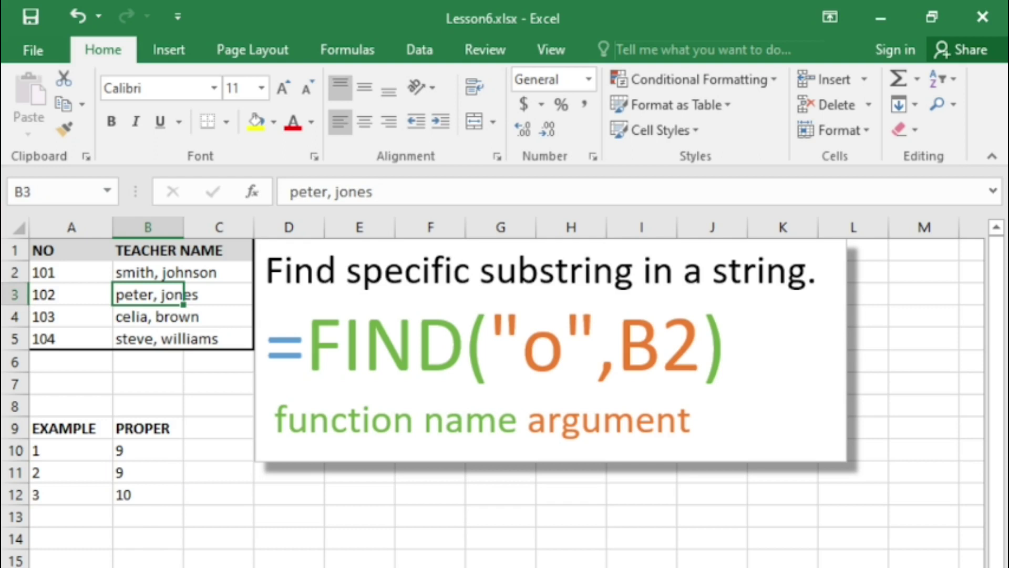
pyautogui.click(148, 495)
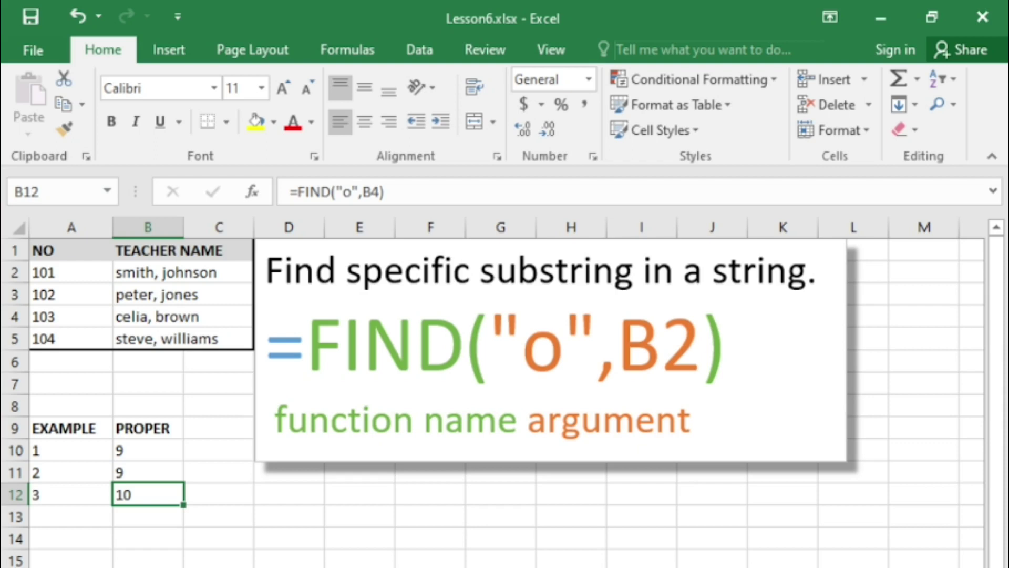
pyautogui.click(174, 316)
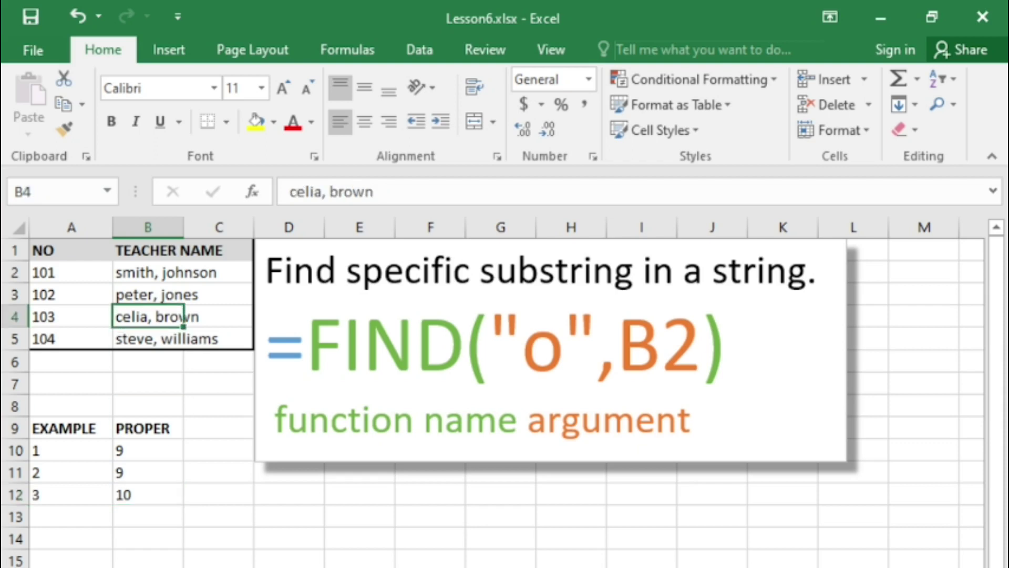
pyautogui.click(148, 494)
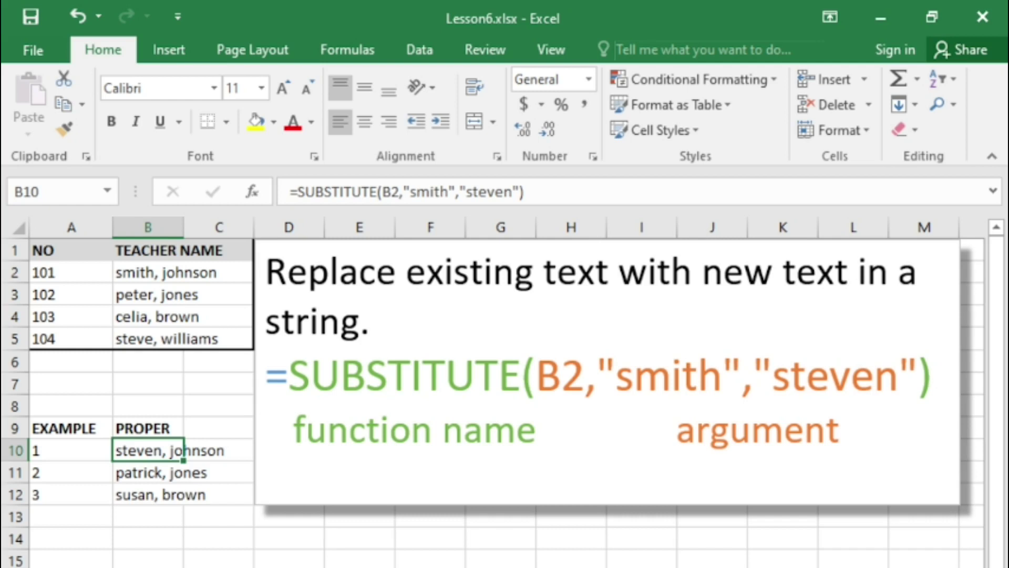
# Step: Compare the SUBSTITUTE formulas in cells B11 and B12 with the original teacher names in B3 and B4
pyautogui.click(173, 472)
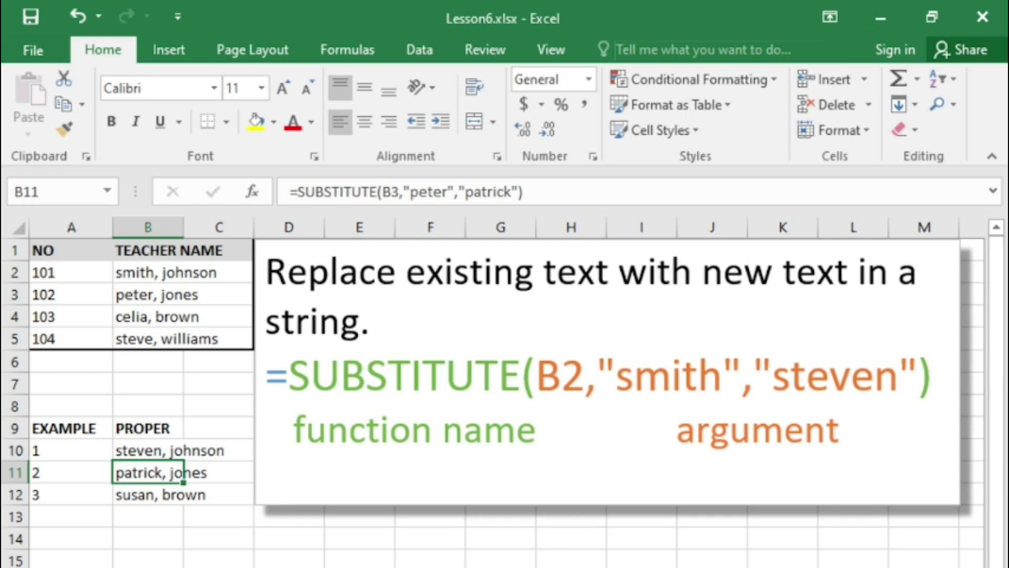
pyautogui.click(180, 295)
pyautogui.click(173, 473)
pyautogui.click(181, 494)
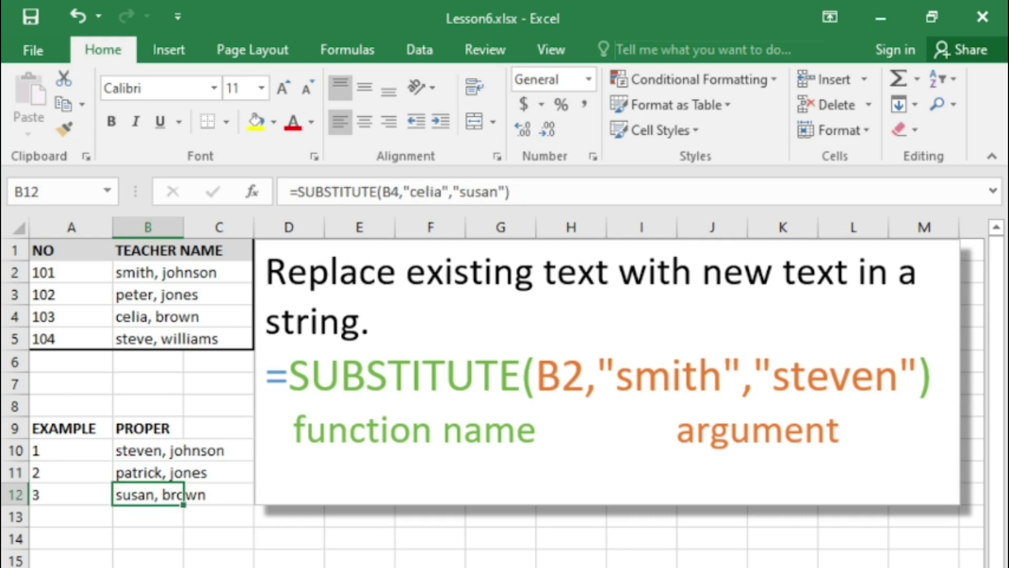
pyautogui.click(174, 316)
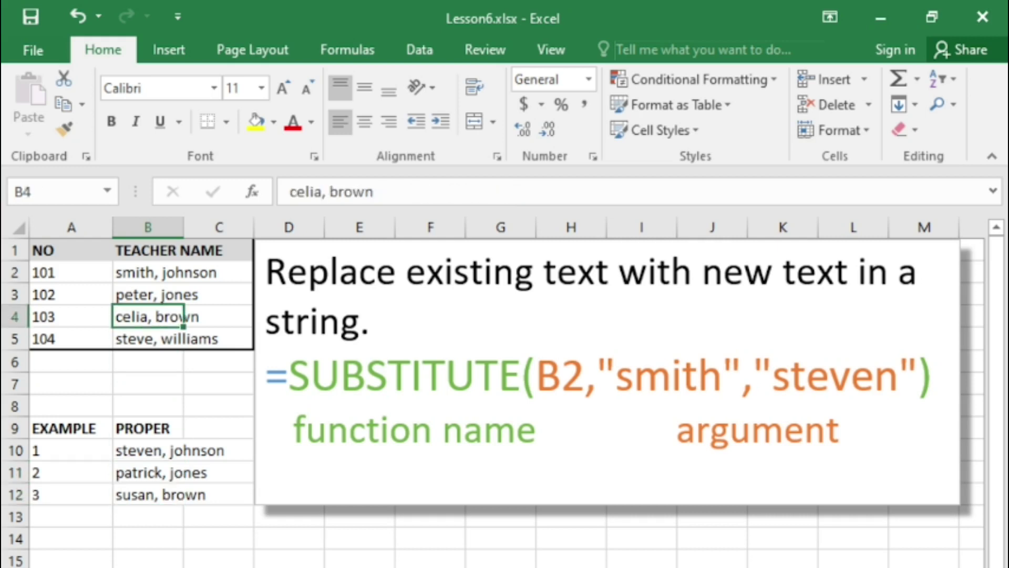
pyautogui.click(183, 494)
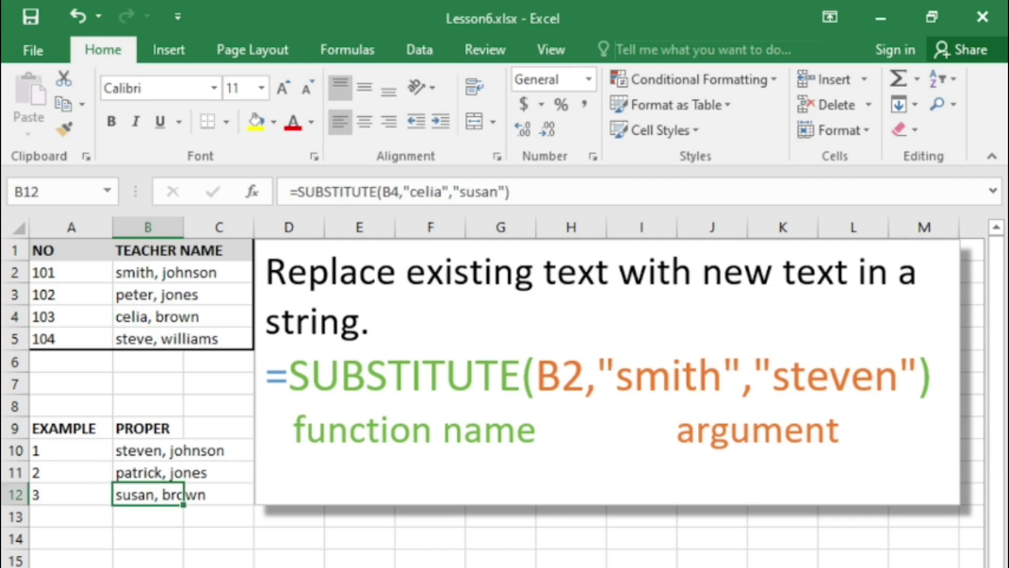